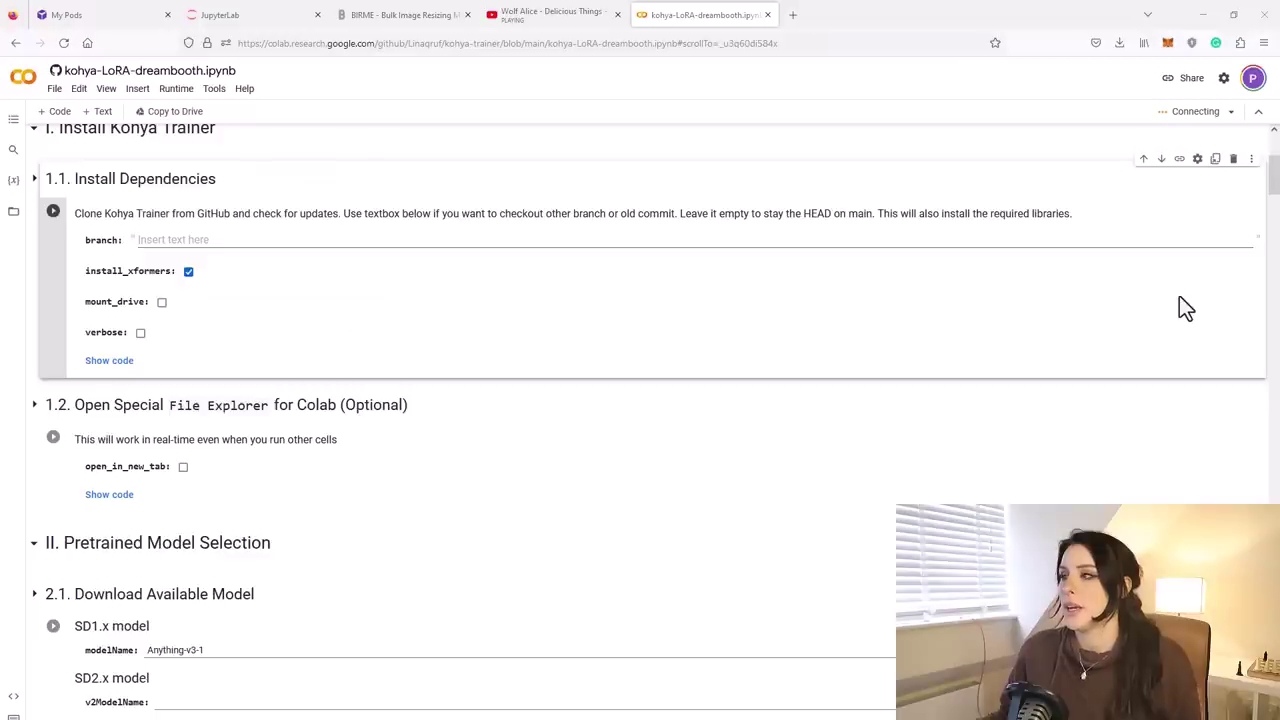
Step: Enable mount_drive and run the 1.1 Install Dependencies cell, granting Google Drive access to the account
scroll(1185, 280, up, 3)
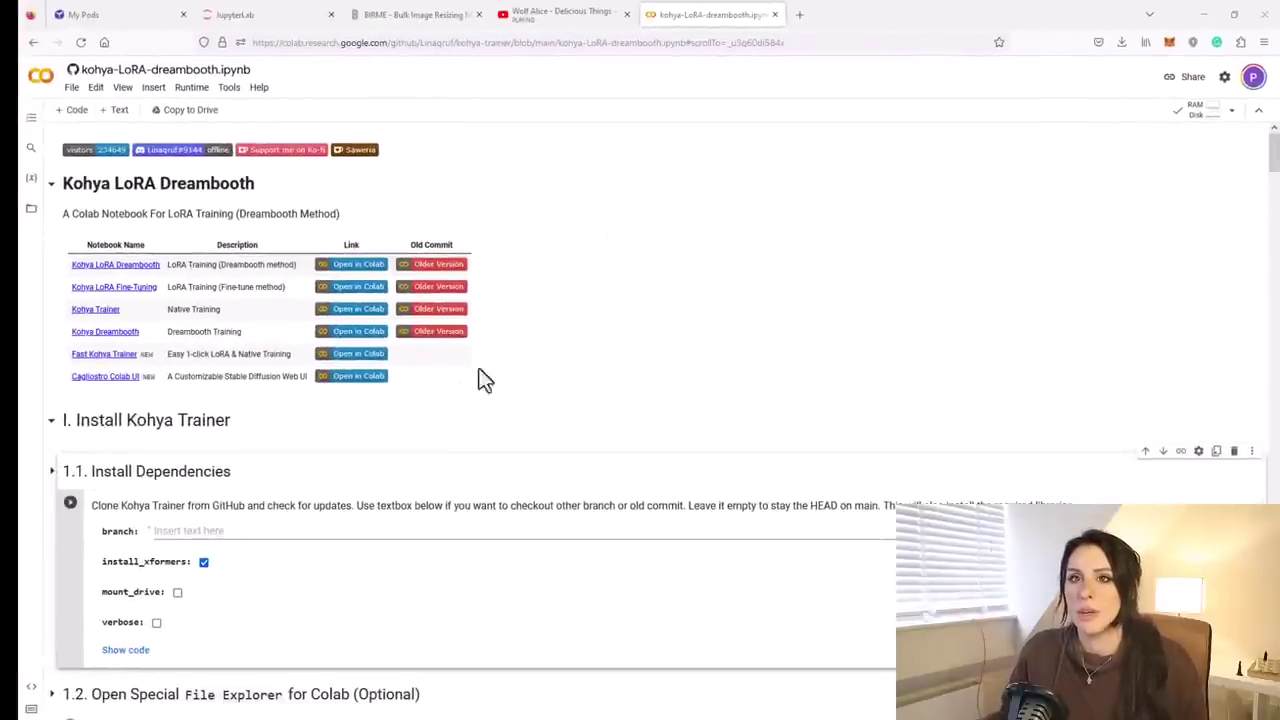
scroll(230, 480, down, 1)
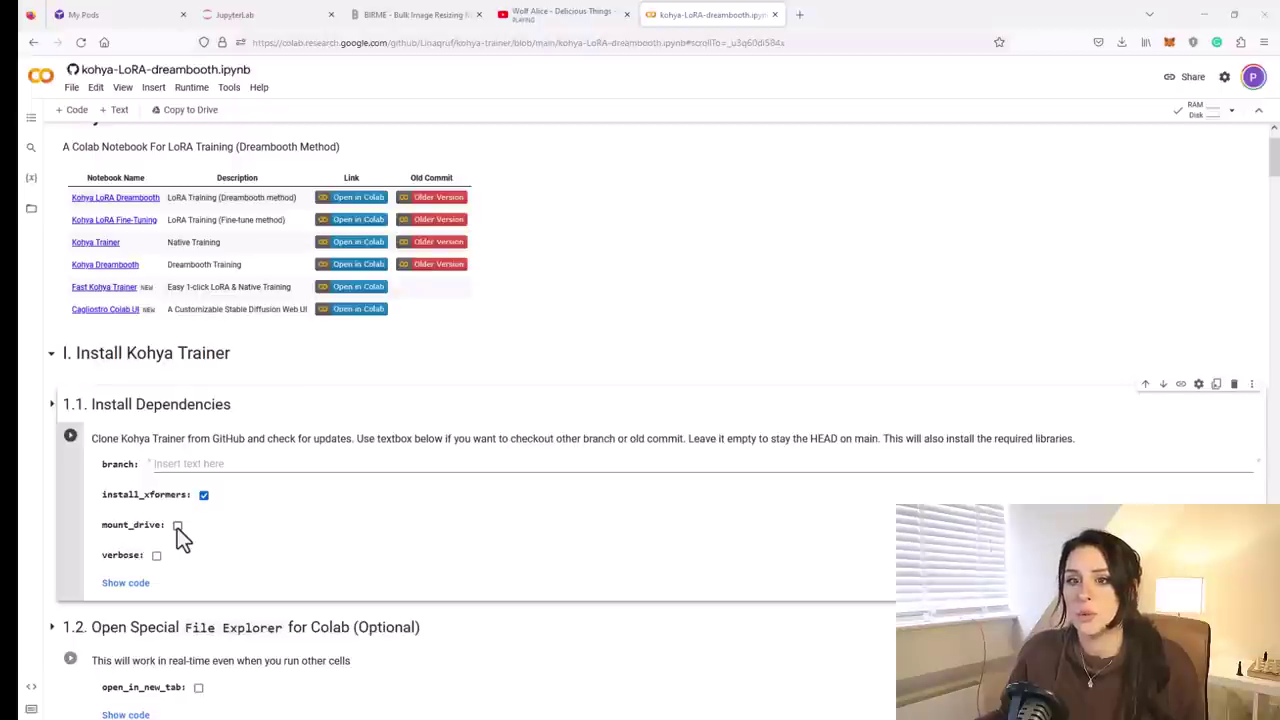
click(177, 527)
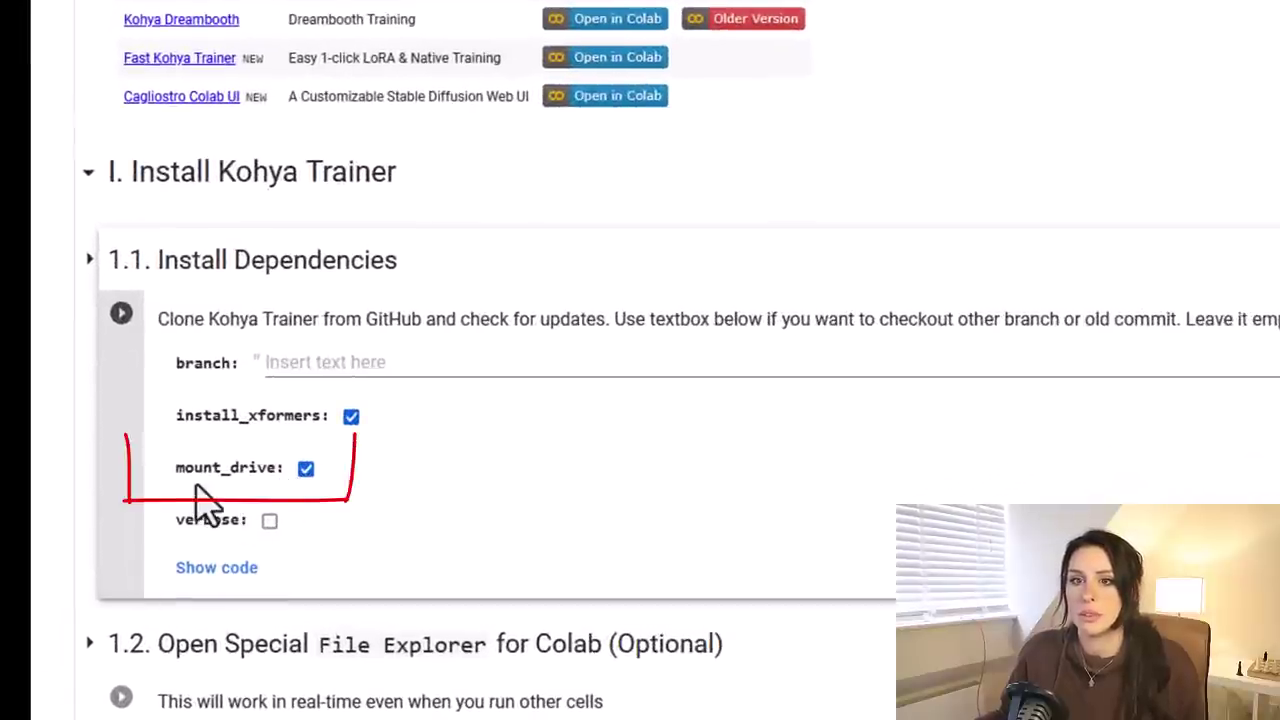
click(121, 316)
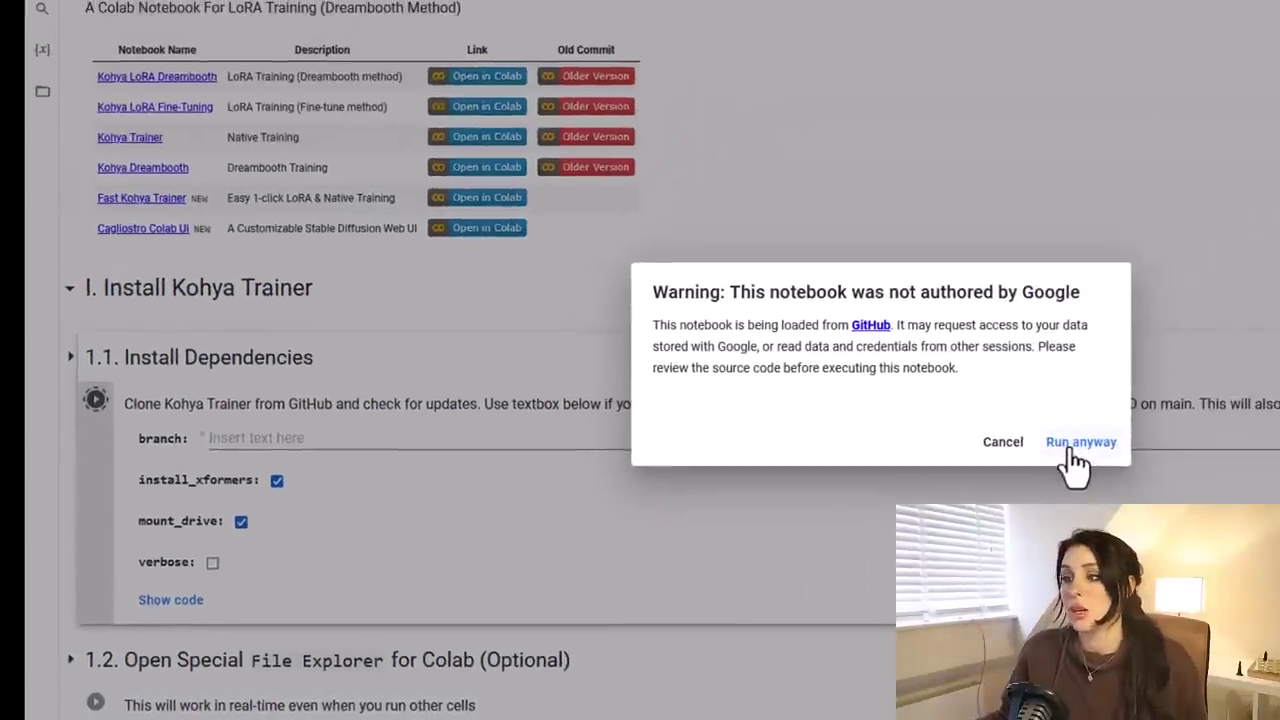
click(1072, 448)
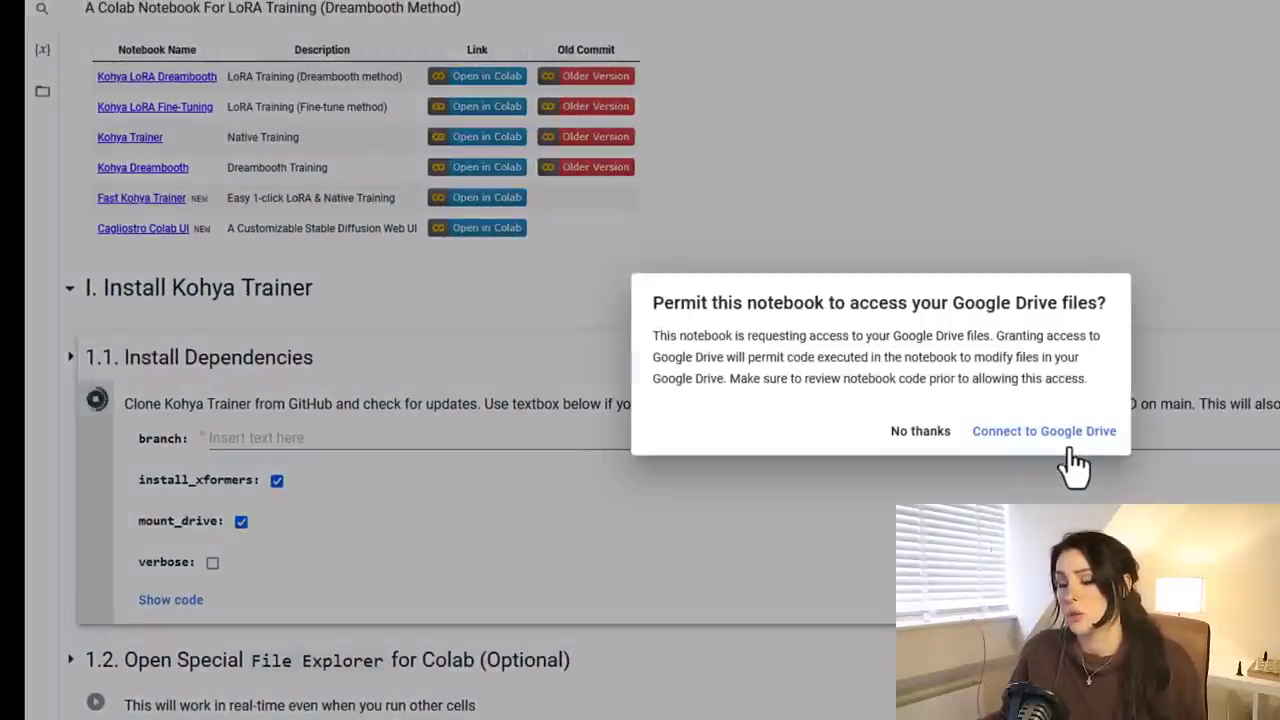
click(1042, 440)
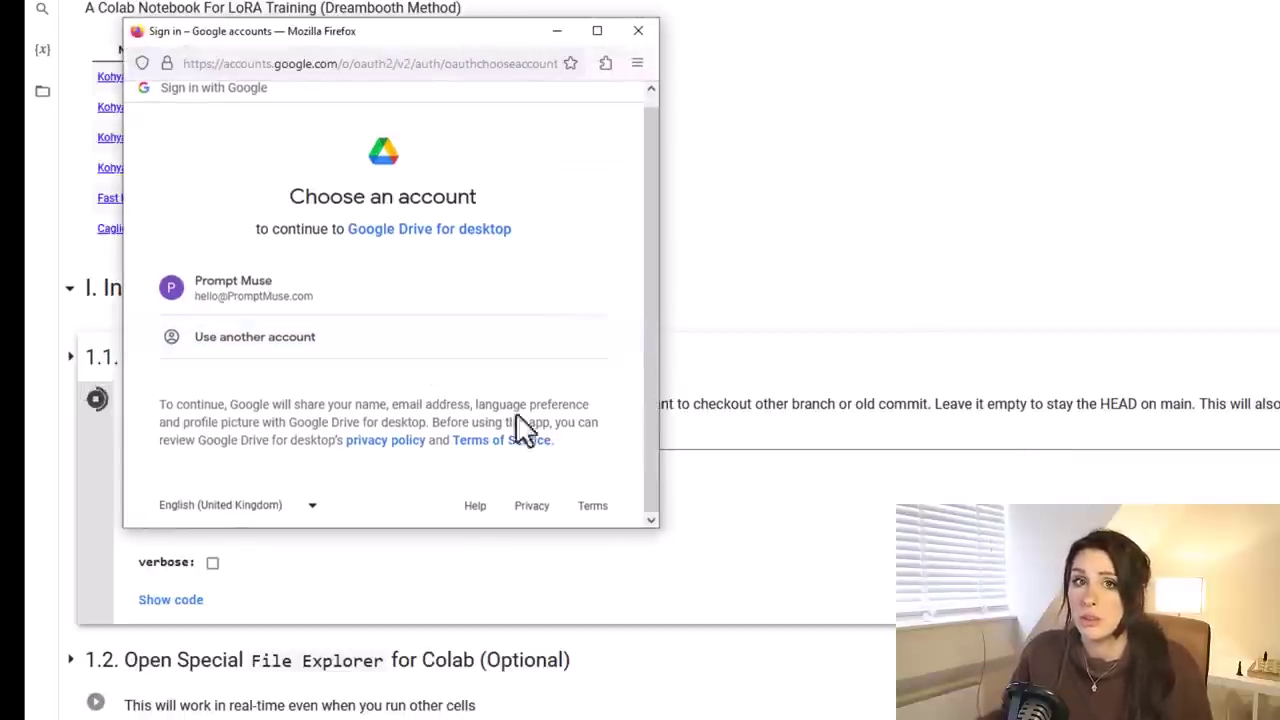
click(368, 295)
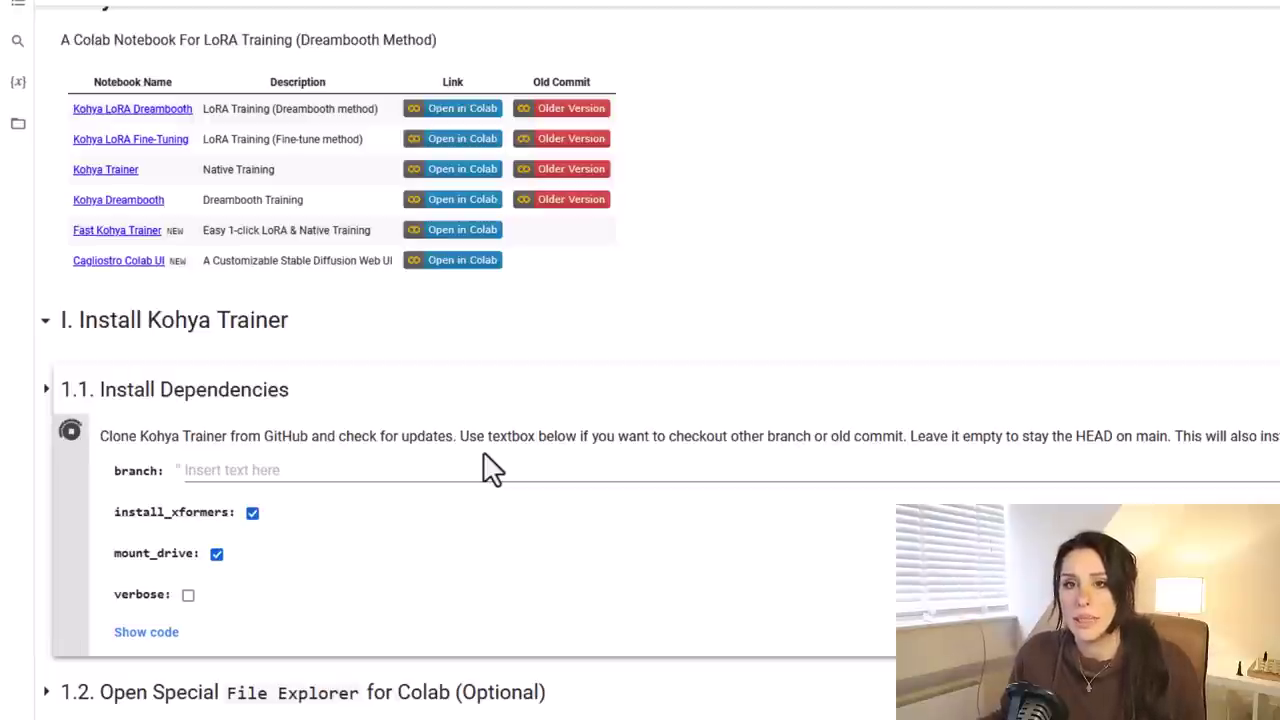
scroll(179, 338, down, 2)
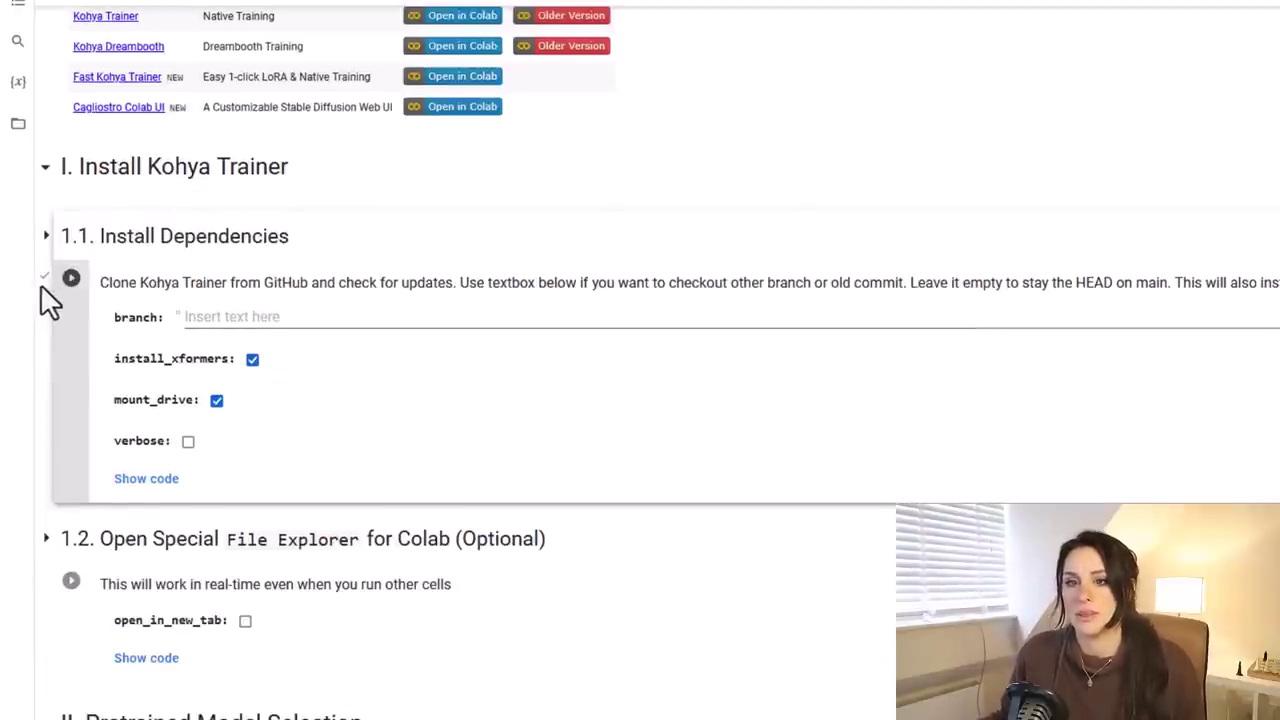
Step: Open the Files sidebar while the dependency installation finishes
click(16, 126)
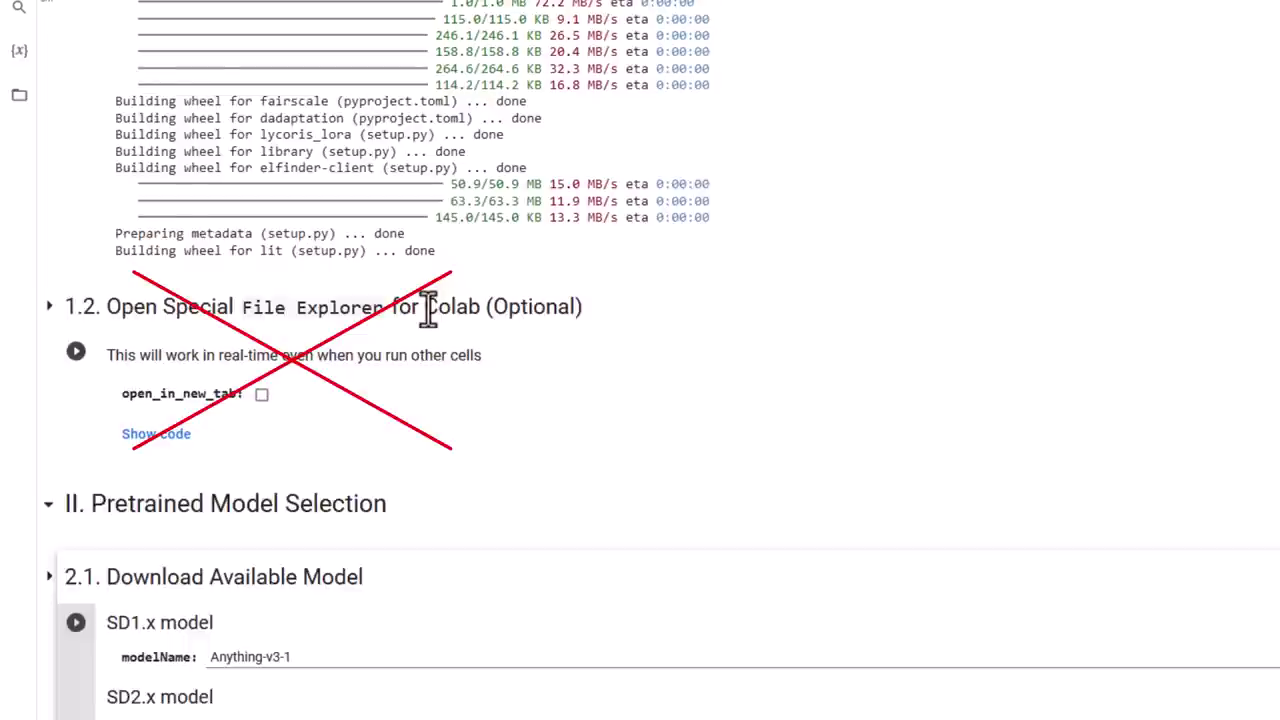
Step: Choose Stable-Diffusion-v1-5 in the modelName dropdown and run the 2.1 download cell
scroll(321, 343, down, 4)
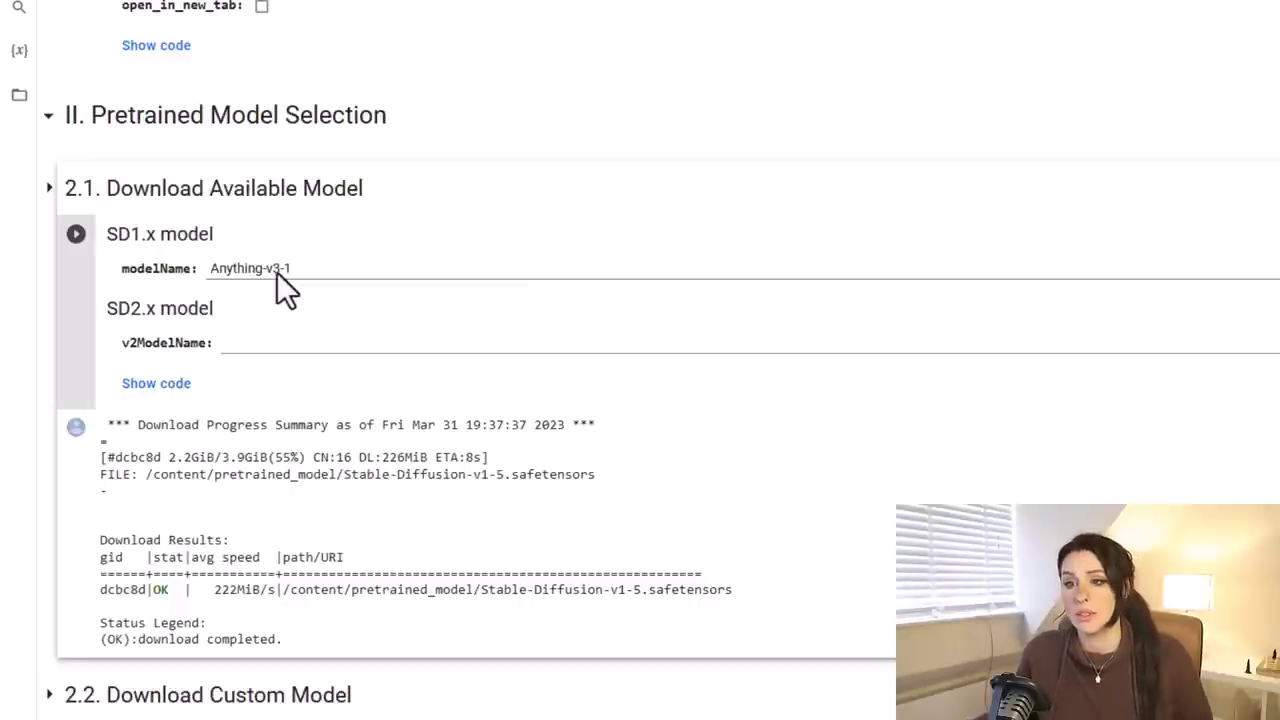
click(278, 273)
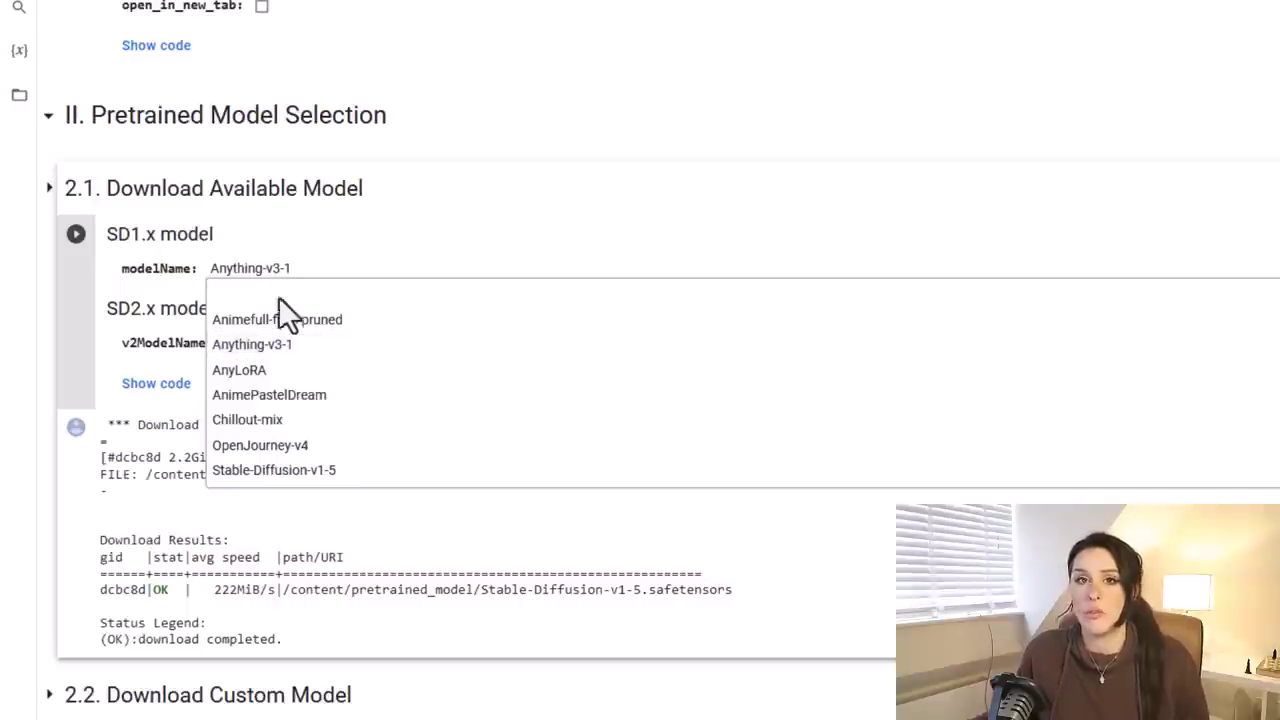
scroll(280, 460, down, 1)
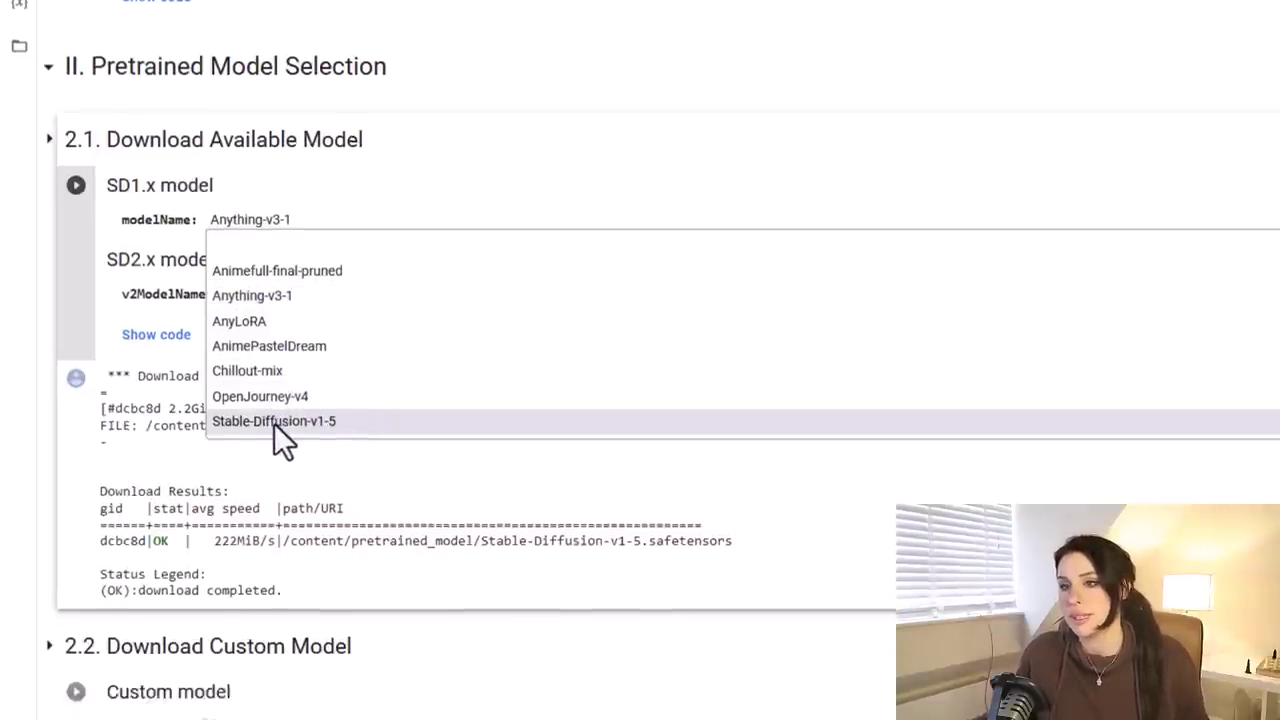
click(274, 412)
scroll(285, 300, down, 2)
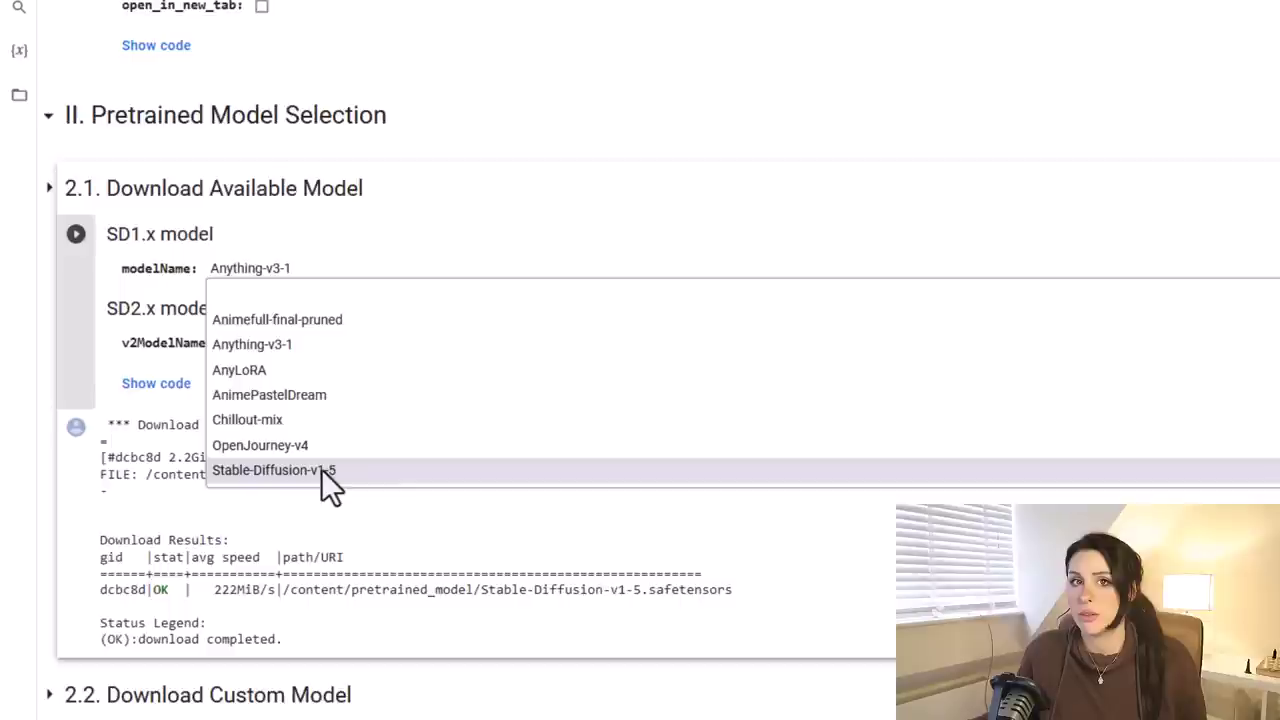
click(321, 469)
scroll(334, 110, down, 2)
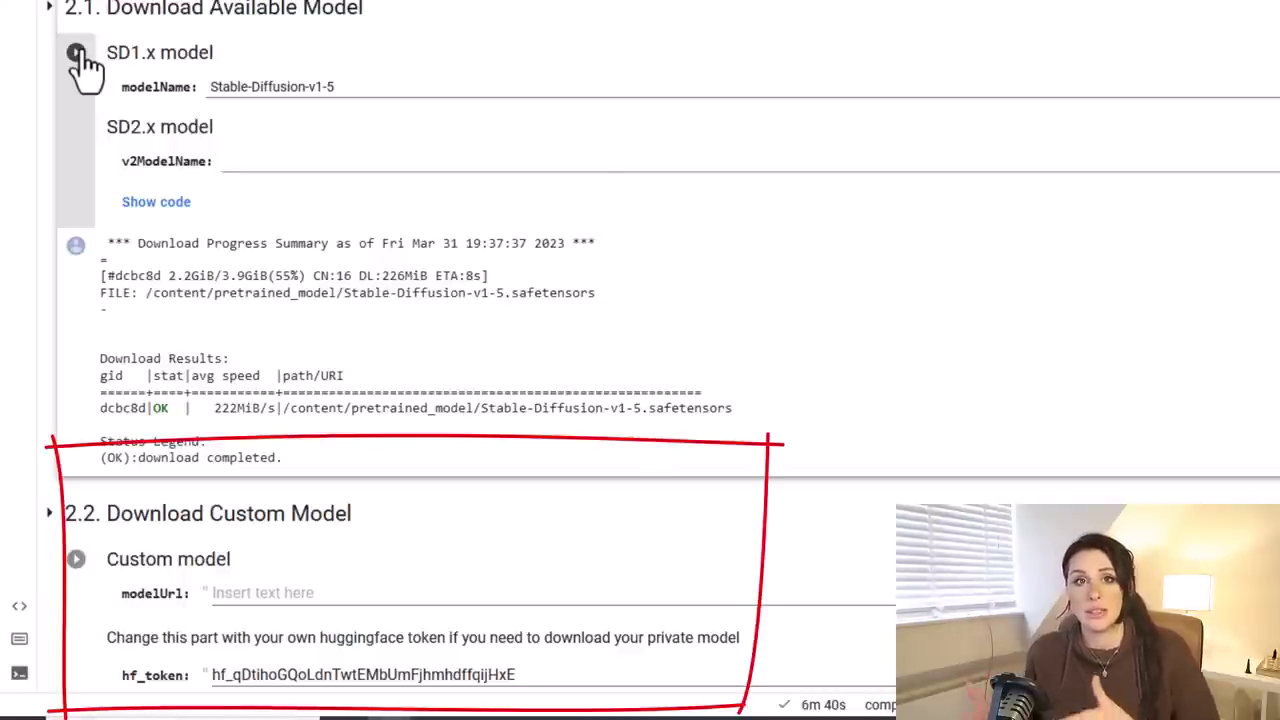
click(77, 54)
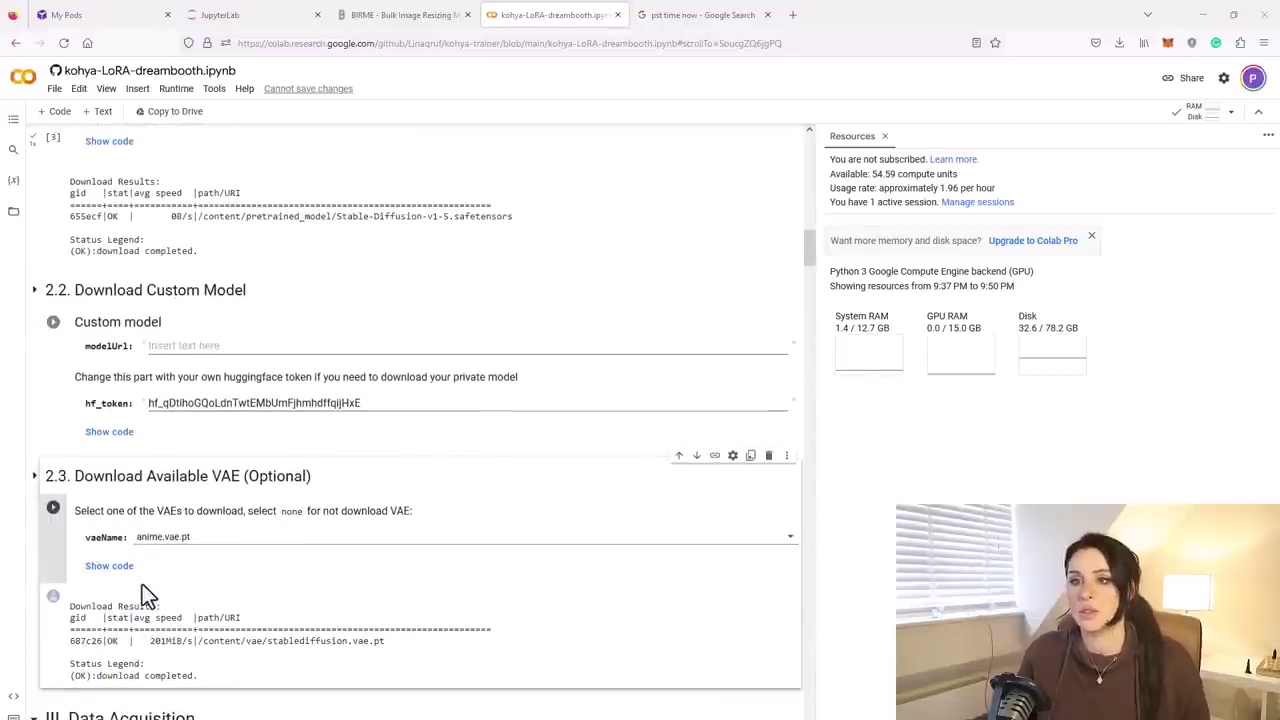
scroll(142, 580, down, 1)
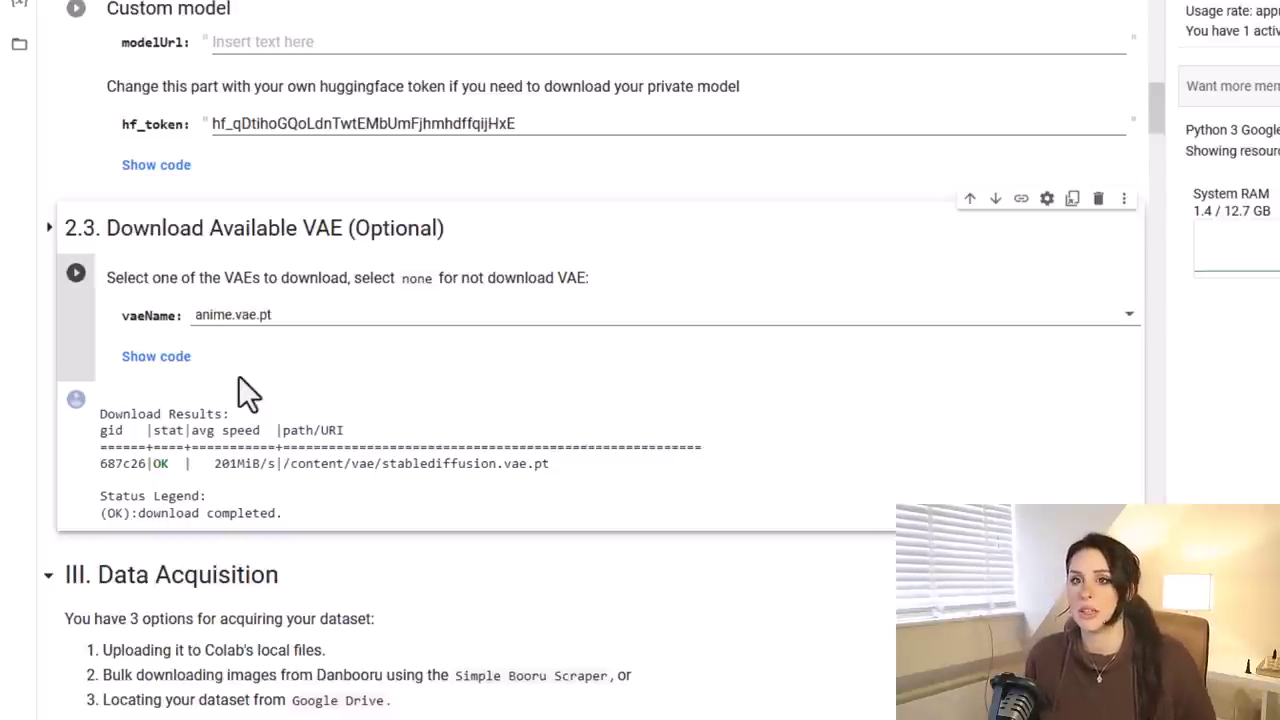
Step: Select stablediffusion.vae.pt in vaeName and run the 2.3 cell to download it
click(231, 313)
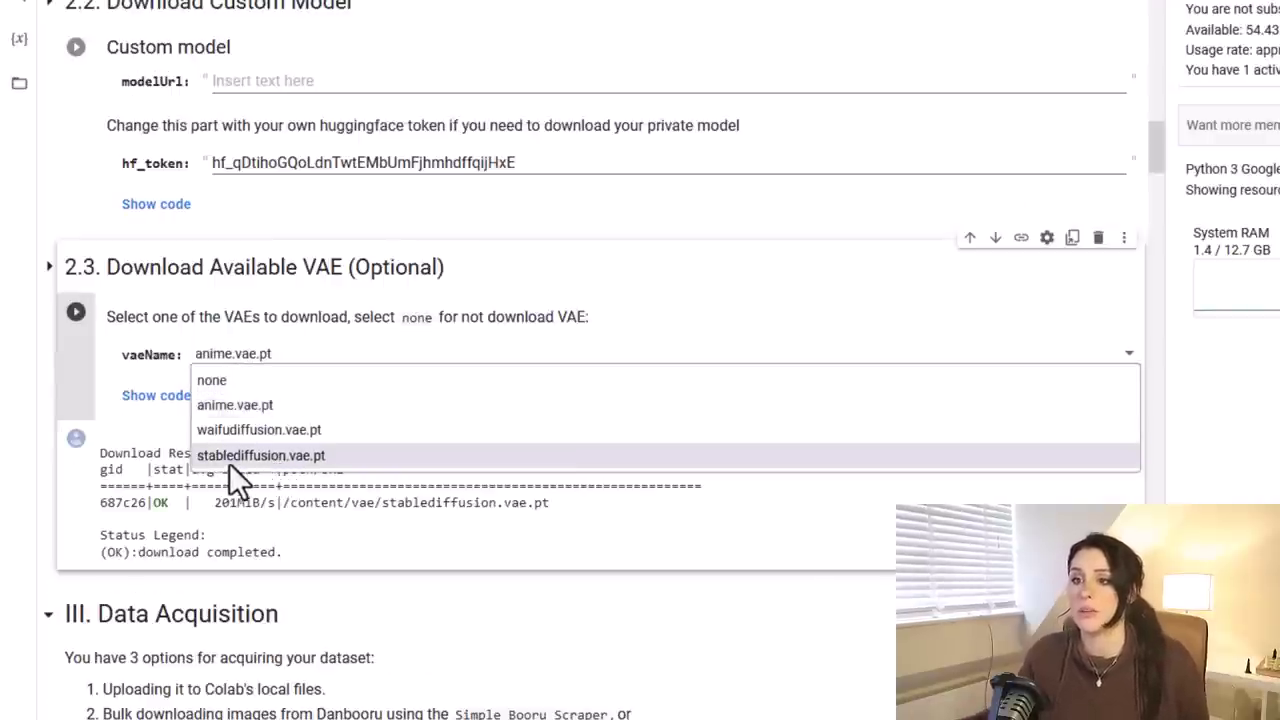
click(288, 457)
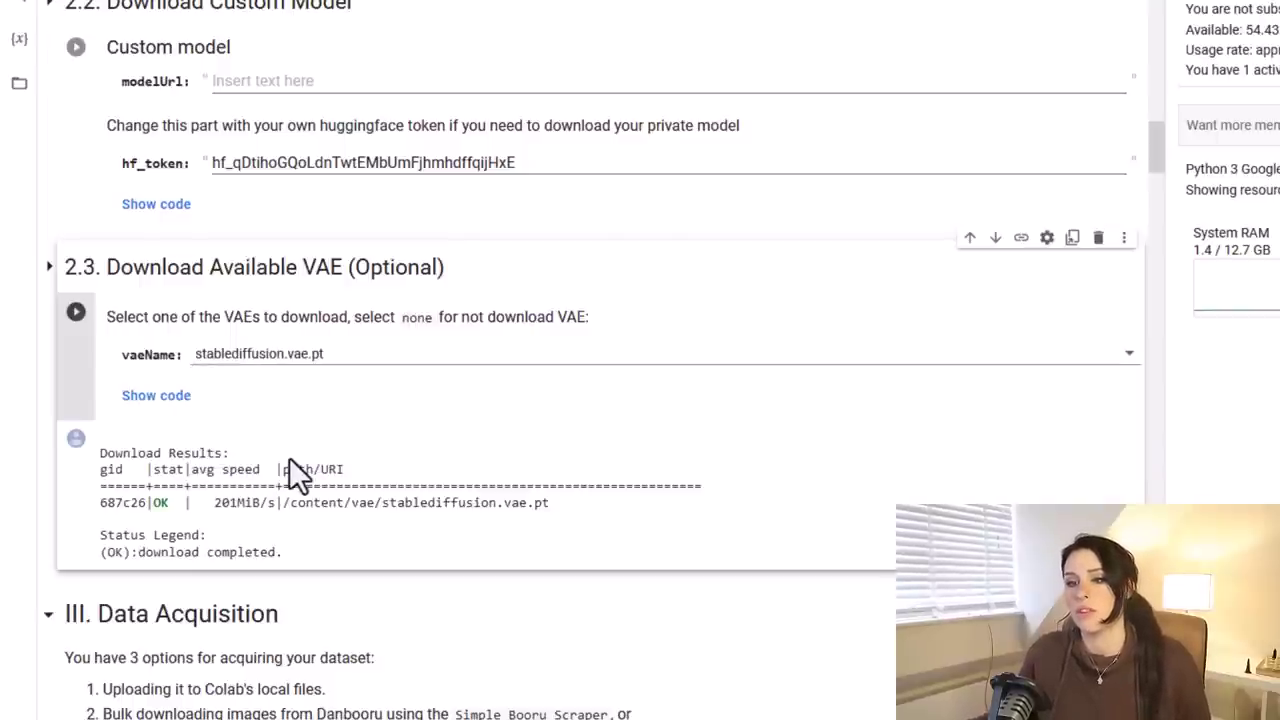
click(76, 312)
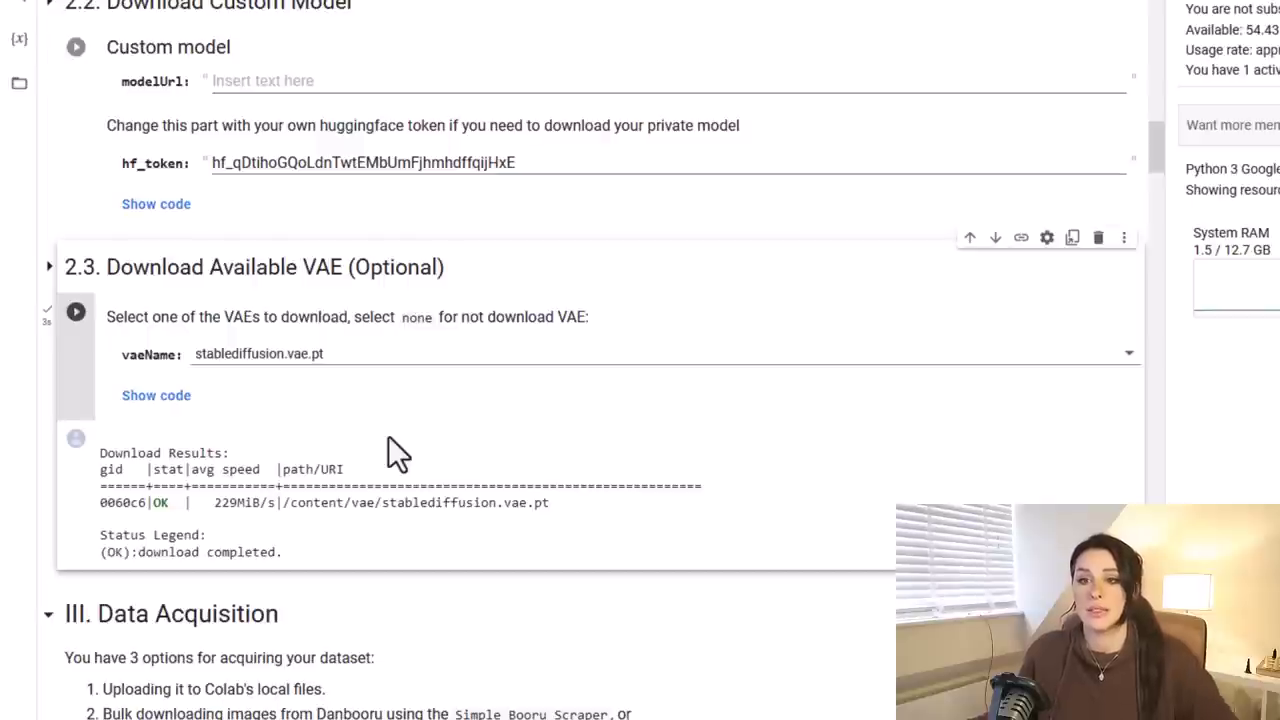
scroll(389, 437, down, 2)
scroll(389, 437, down, 3)
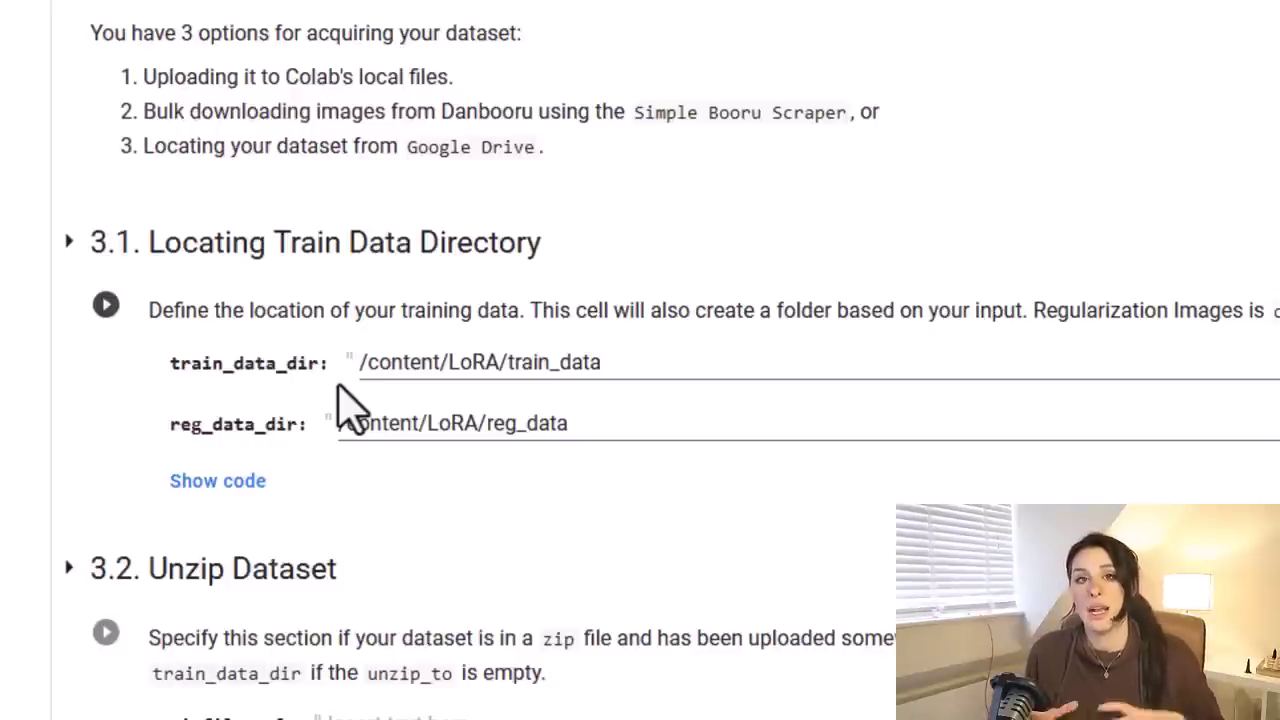
Step: Run the 3.1 cell to create train_data and reg_data, then expand LoRA in Files
click(106, 305)
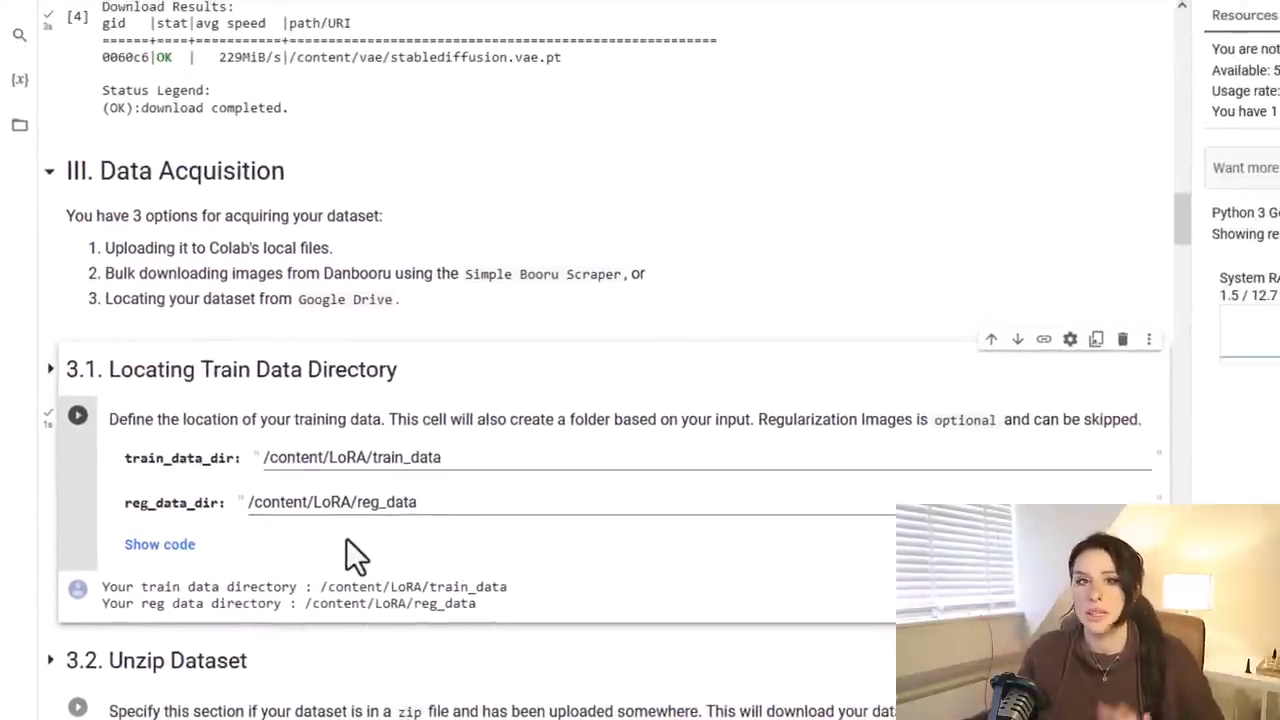
click(20, 118)
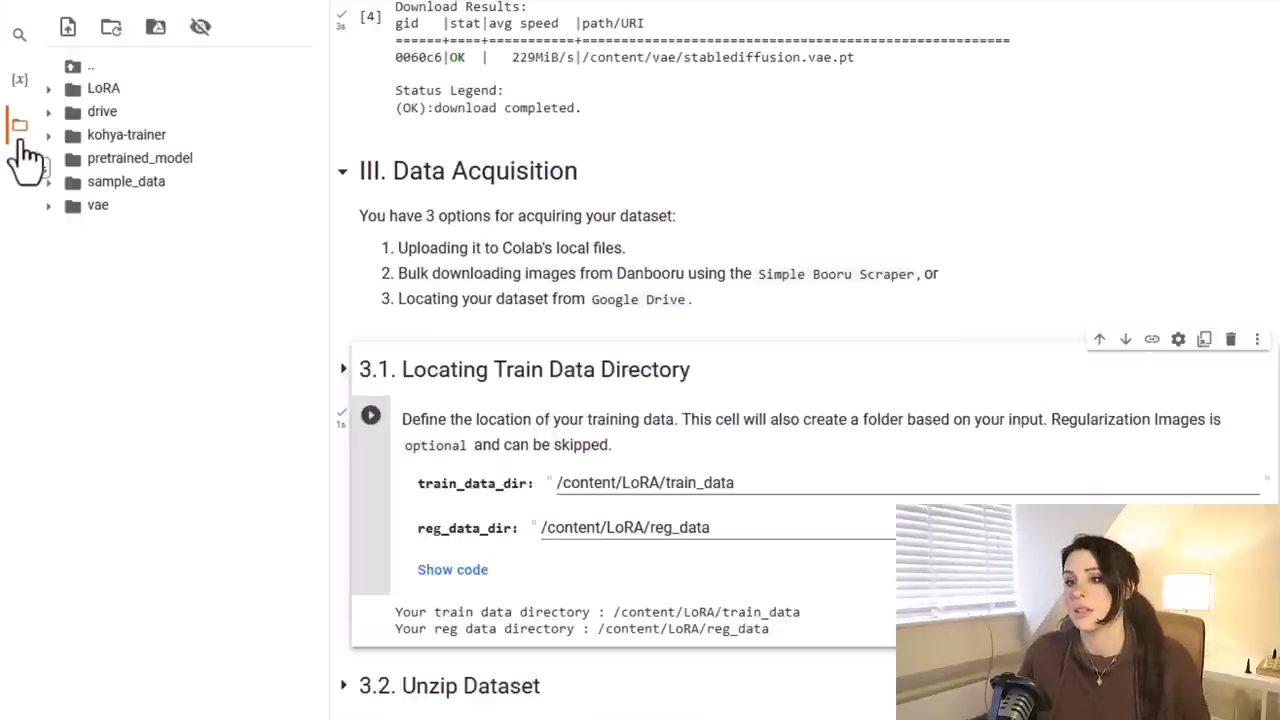
click(47, 90)
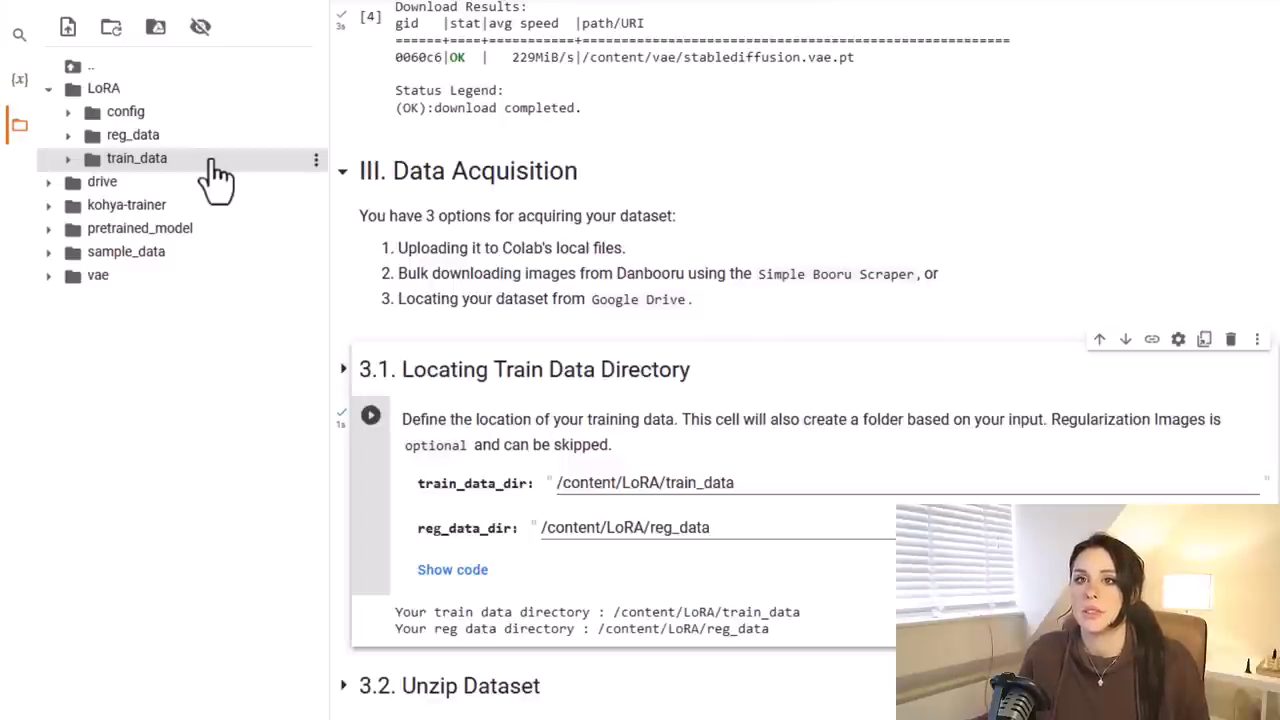
Step: Copy the full path of 100_PromptMuseImages.zip from MyDrive in the file browser
scroll(582, 515, down, 5)
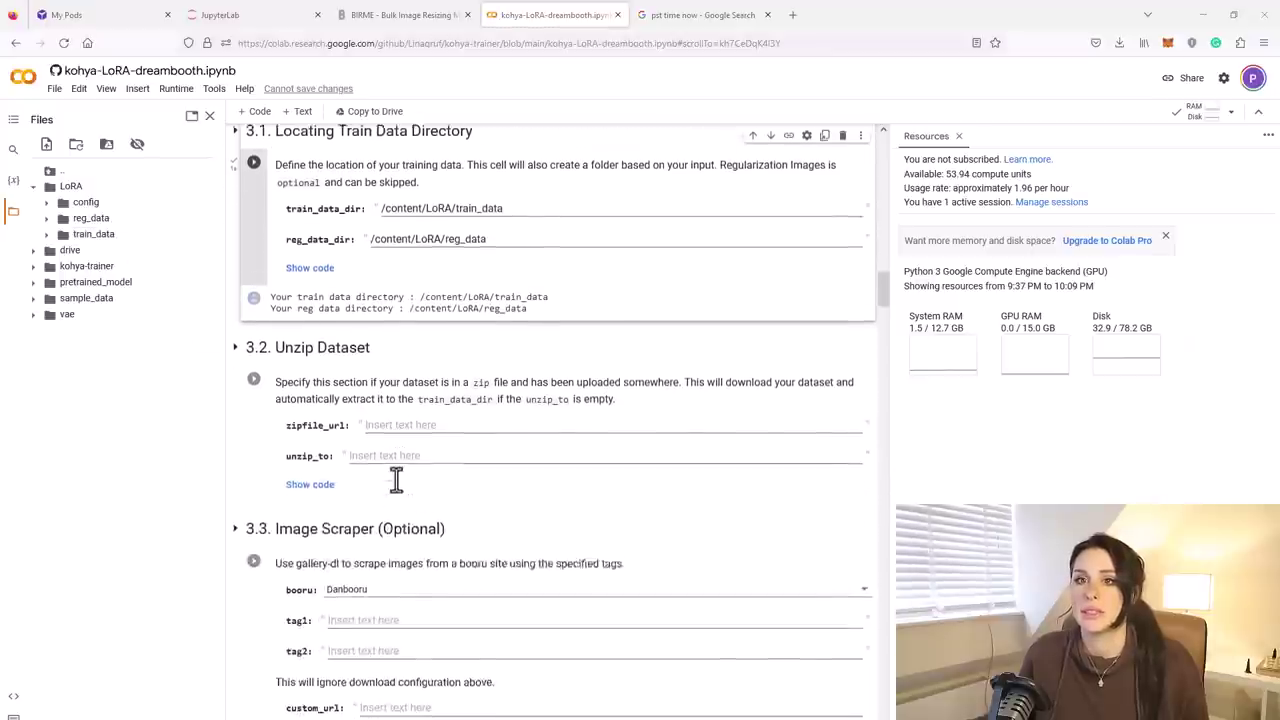
scroll(396, 481, down, 1)
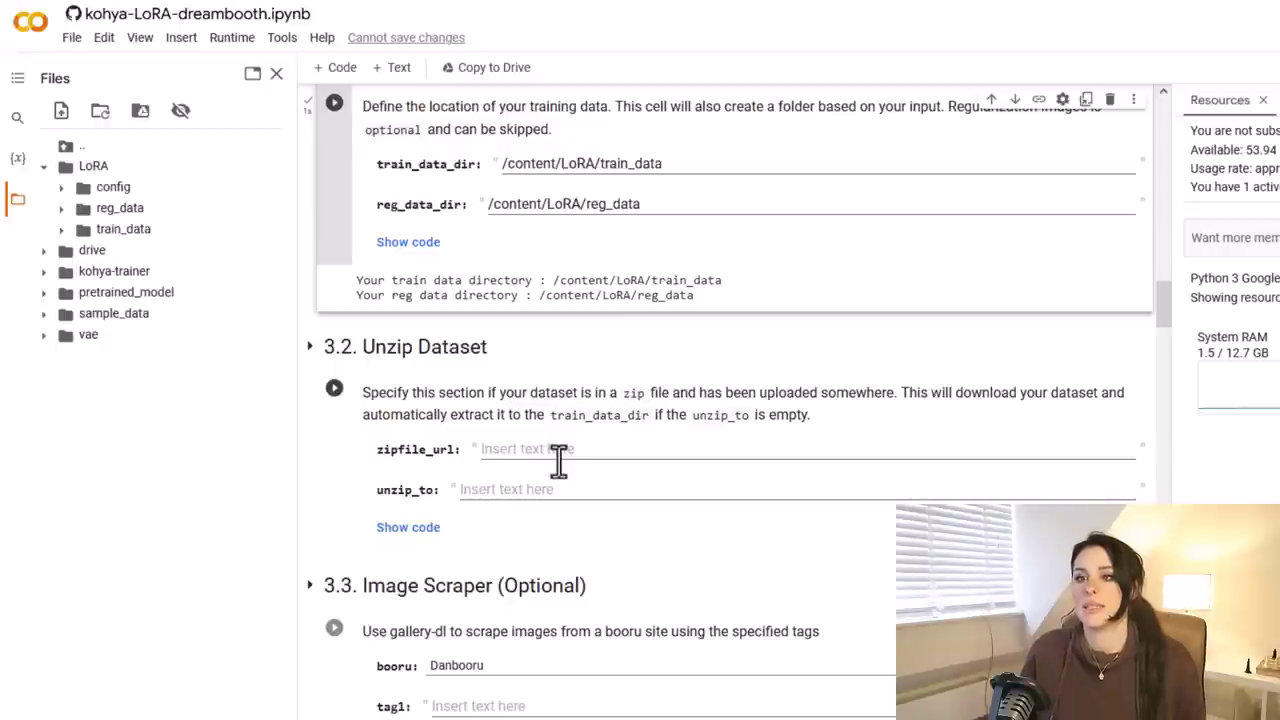
click(43, 252)
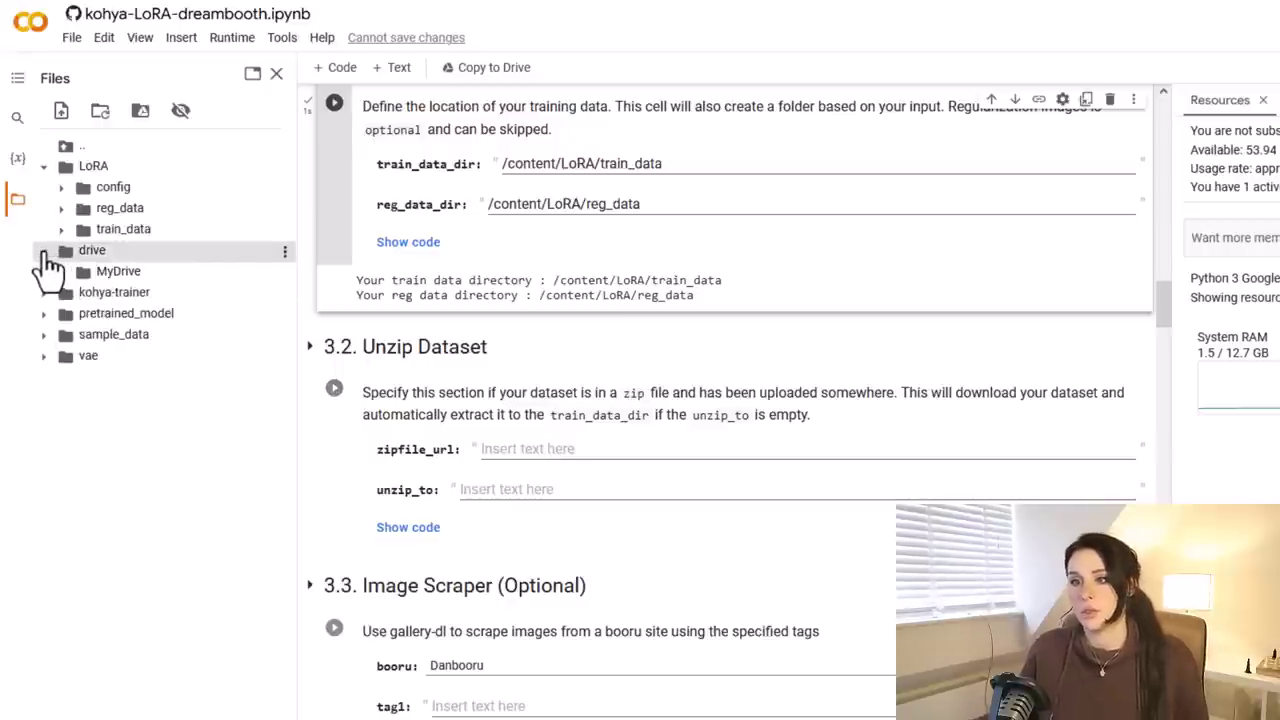
click(61, 272)
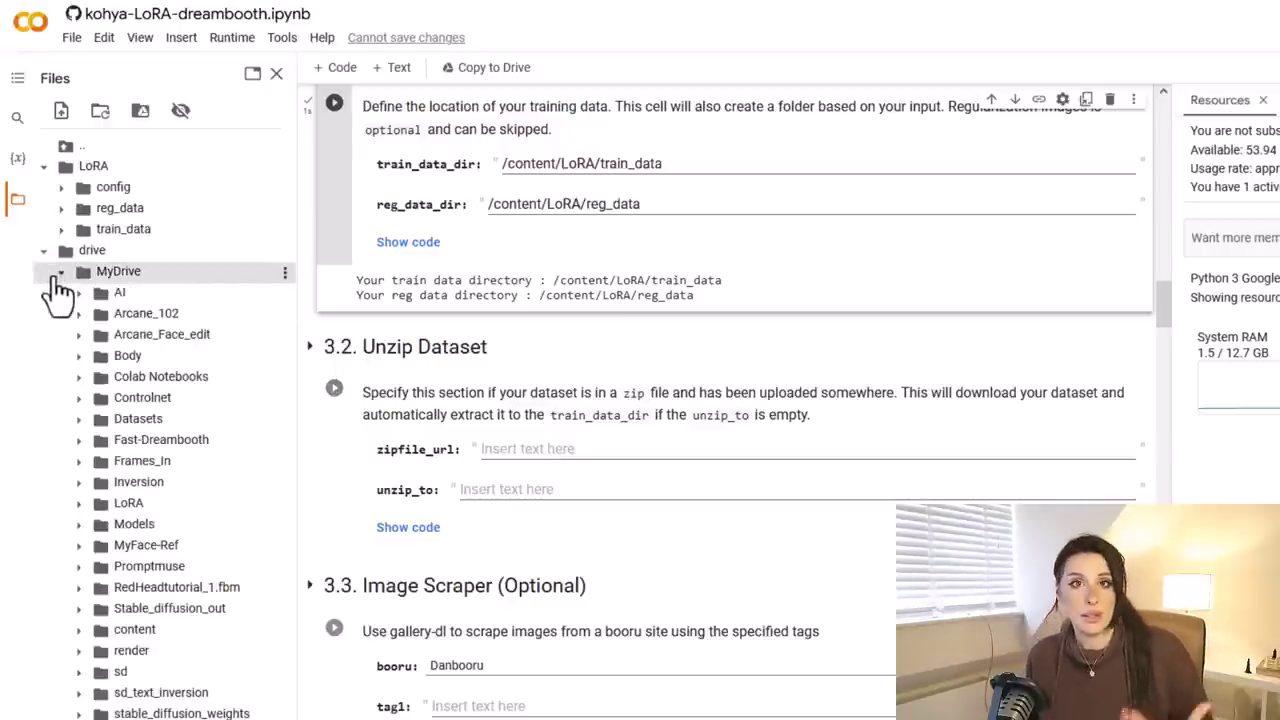
scroll(286, 645, down, 5)
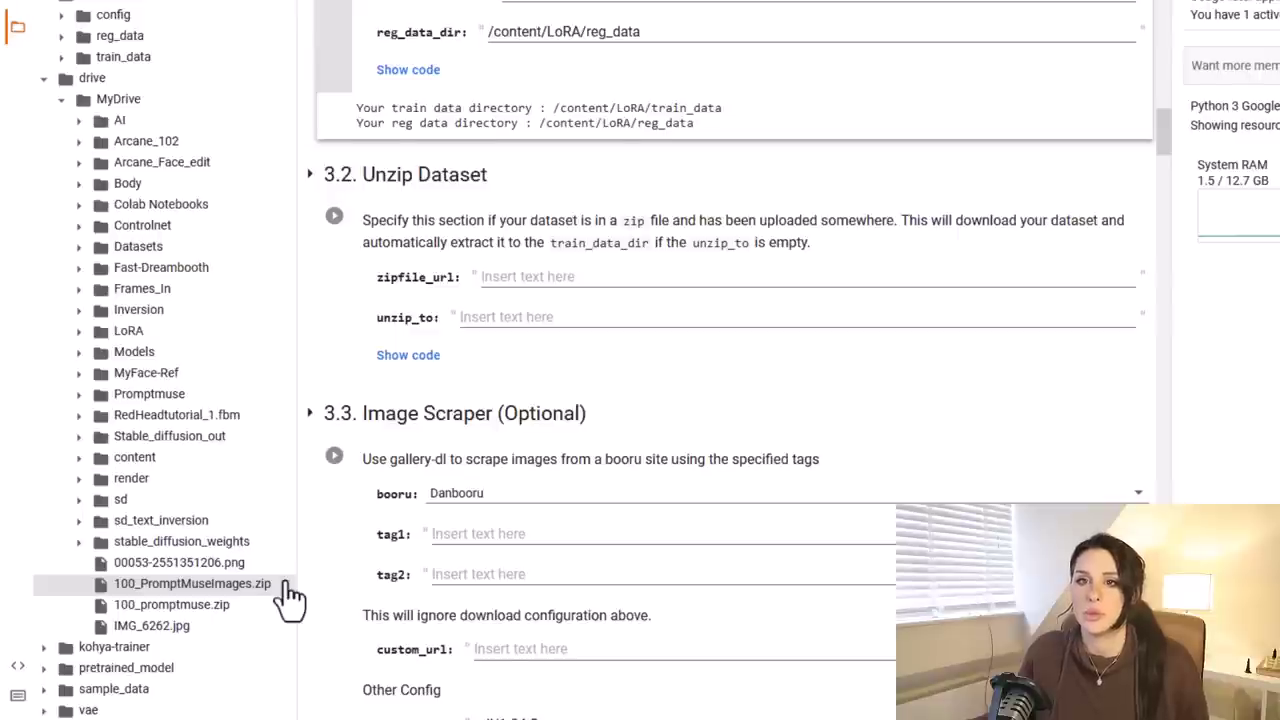
right_click(285, 590)
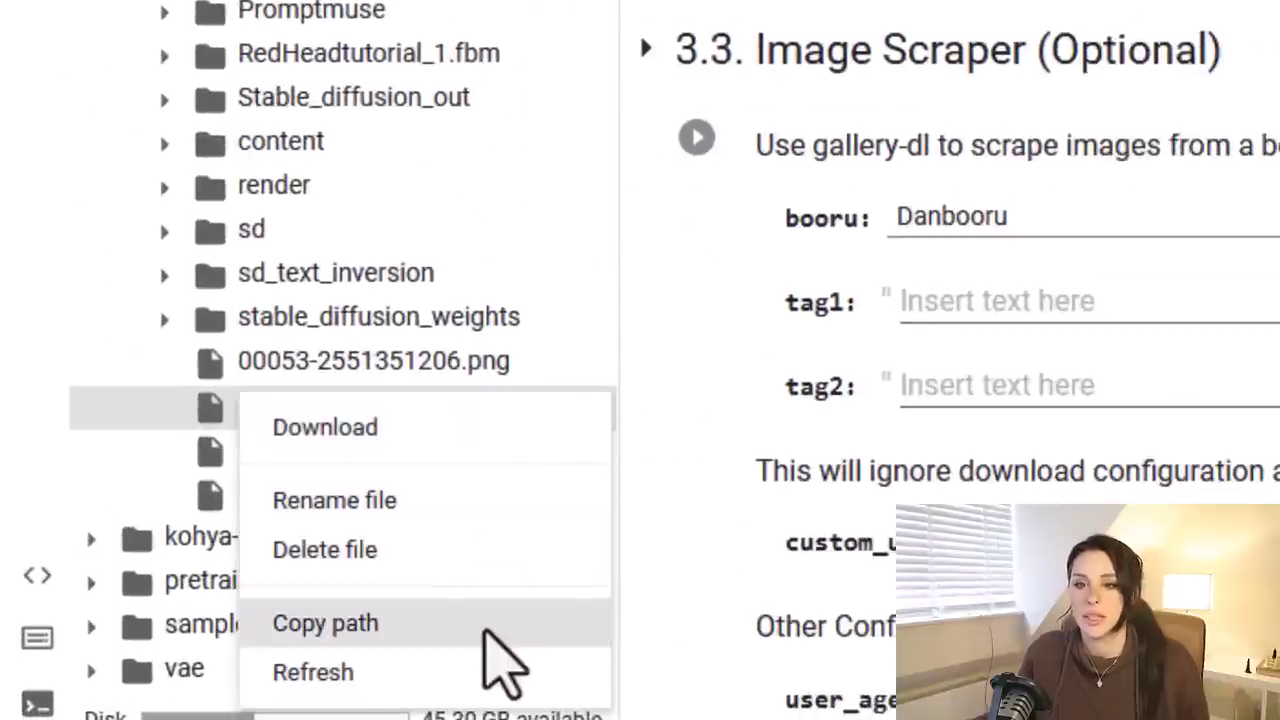
click(483, 628)
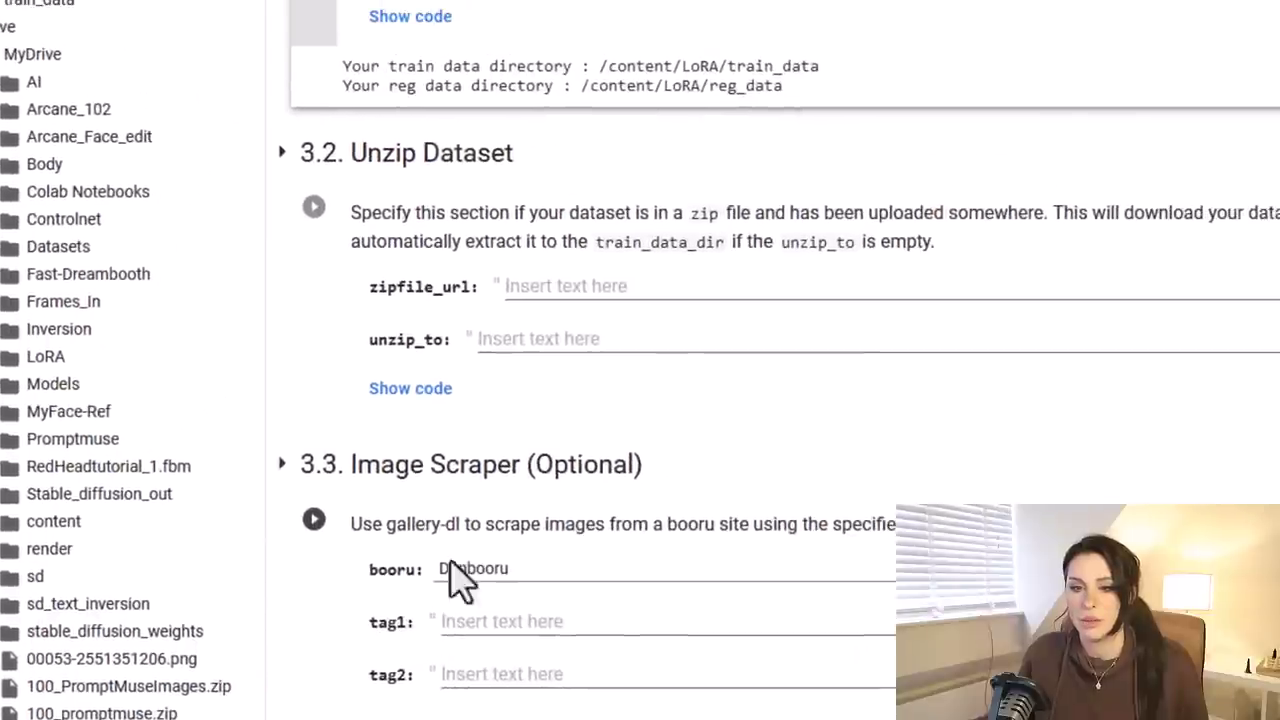
Step: Paste the path into zipfile_url and run the 3.2 Unzip Dataset cell
right_click(543, 286)
click(630, 450)
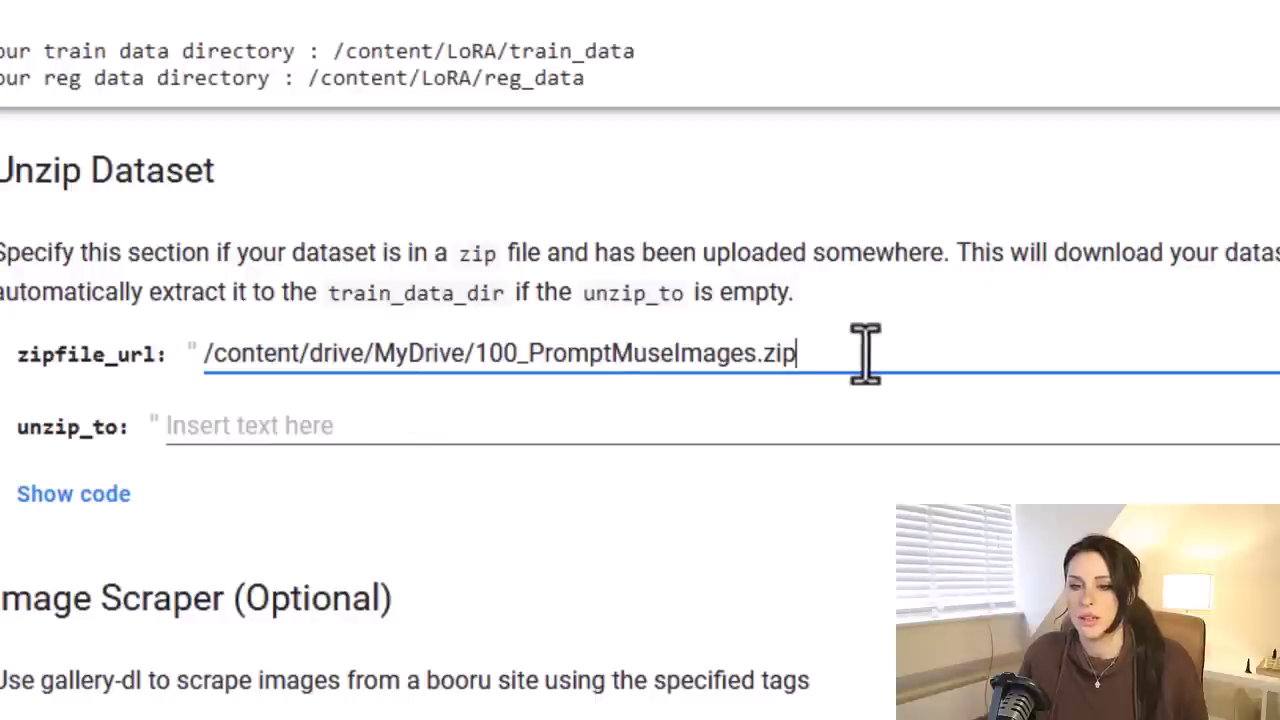
key(ctrl+Return)
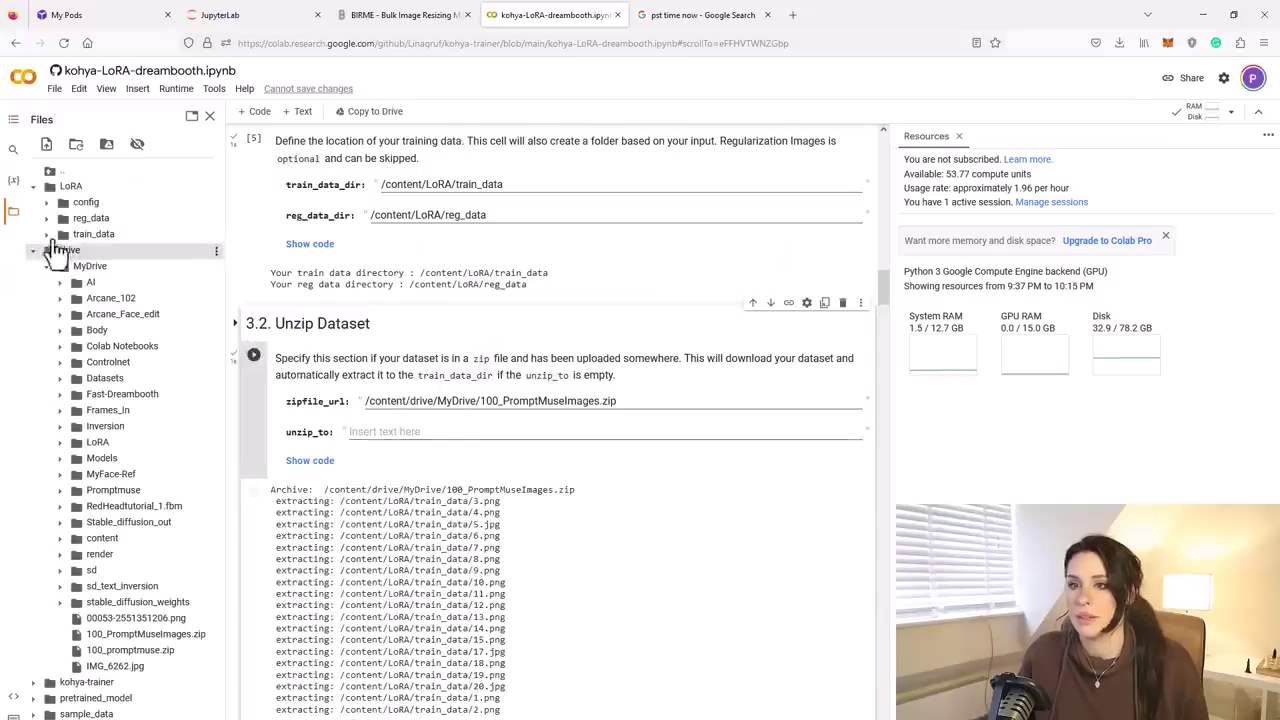
Step: Close the Files panel and scroll down to section 3.3 Image Scraper
click(13, 210)
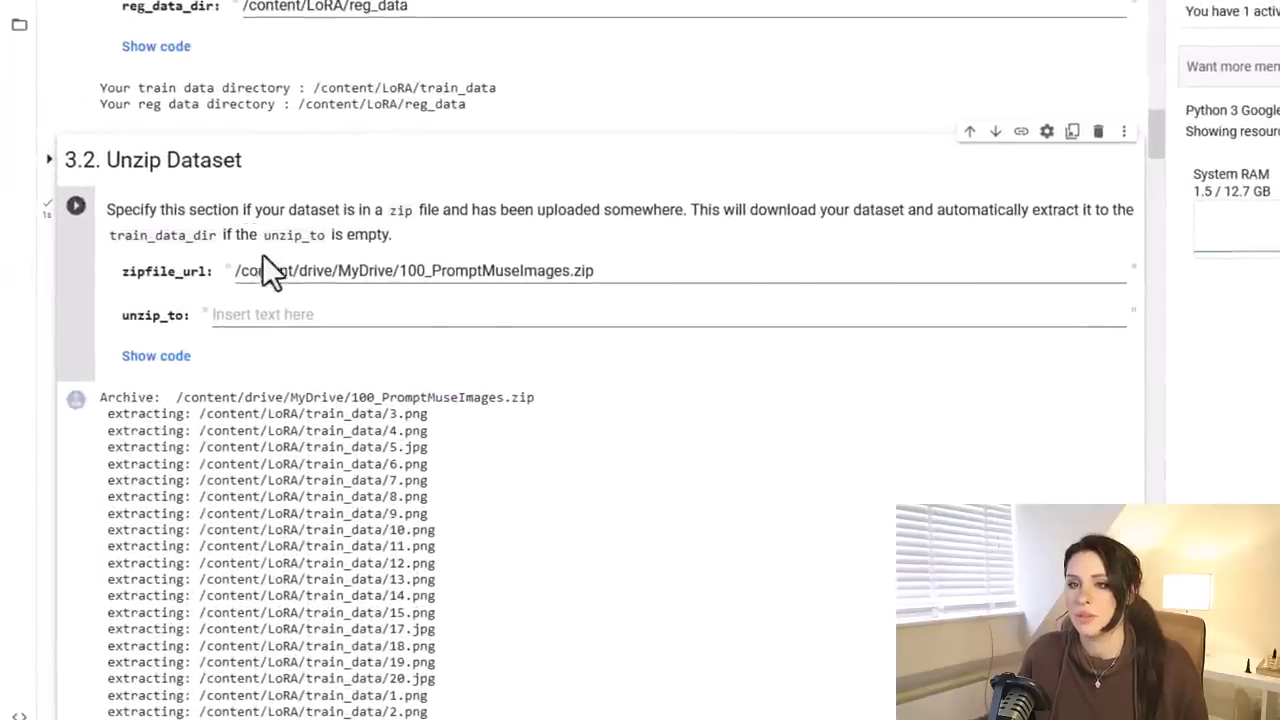
scroll(345, 346, down, 1)
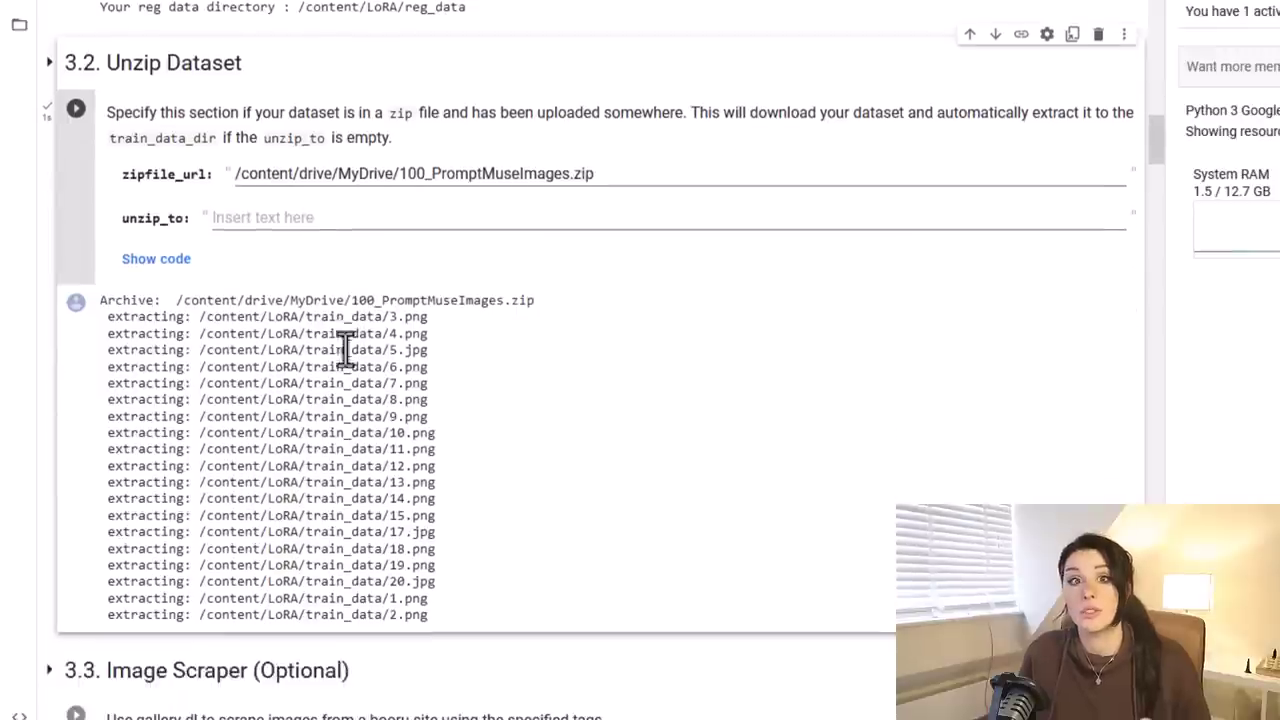
scroll(399, 337, down, 5)
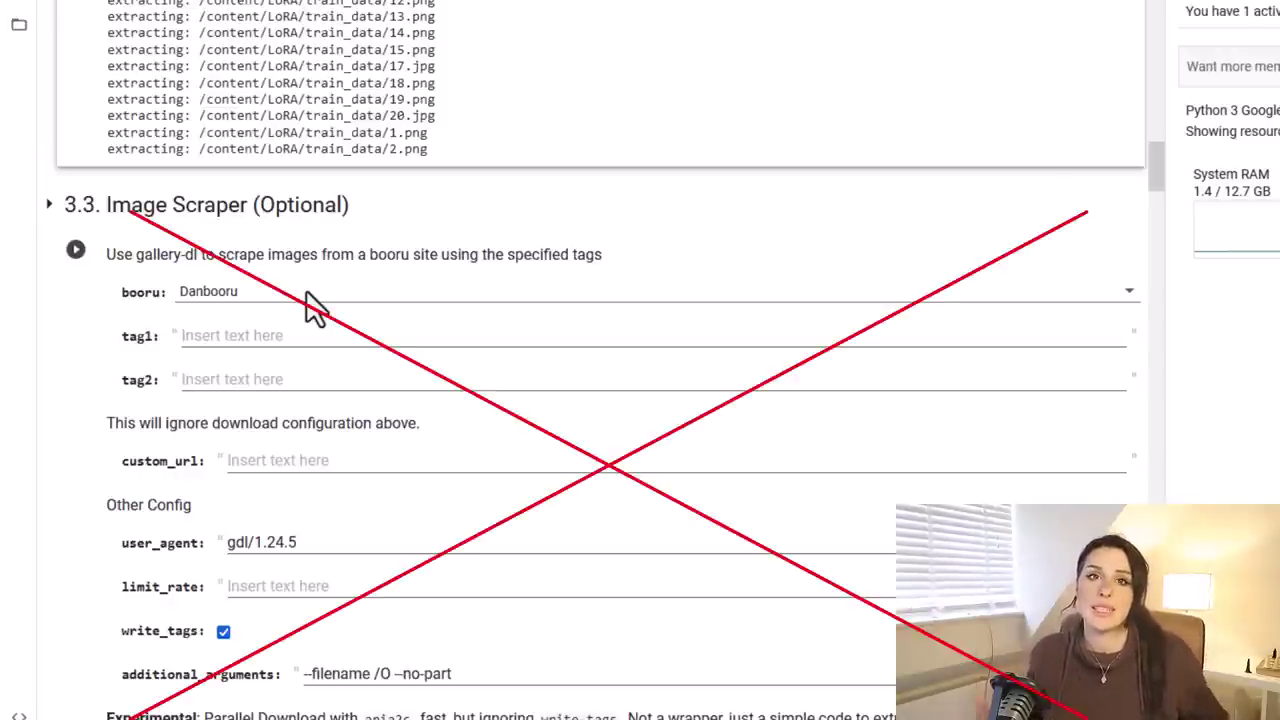
Step: Scroll past the Image Scraper and preprocessing cells to 4.1 Data Cleaning and 4.2 Data Annotation
scroll(310, 305, down, 10)
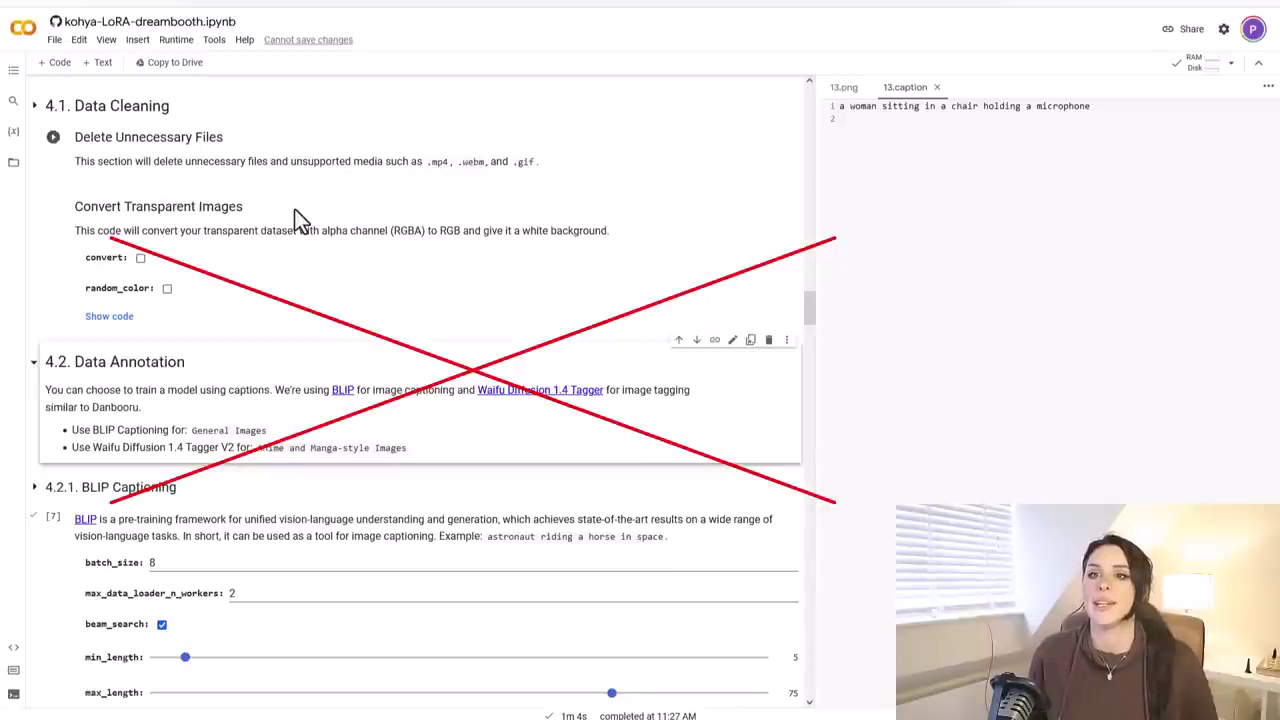
Step: Run the 4.2.1 BLIP Captioning cell on the 19 images in train_data
scroll(444, 310, down, 2)
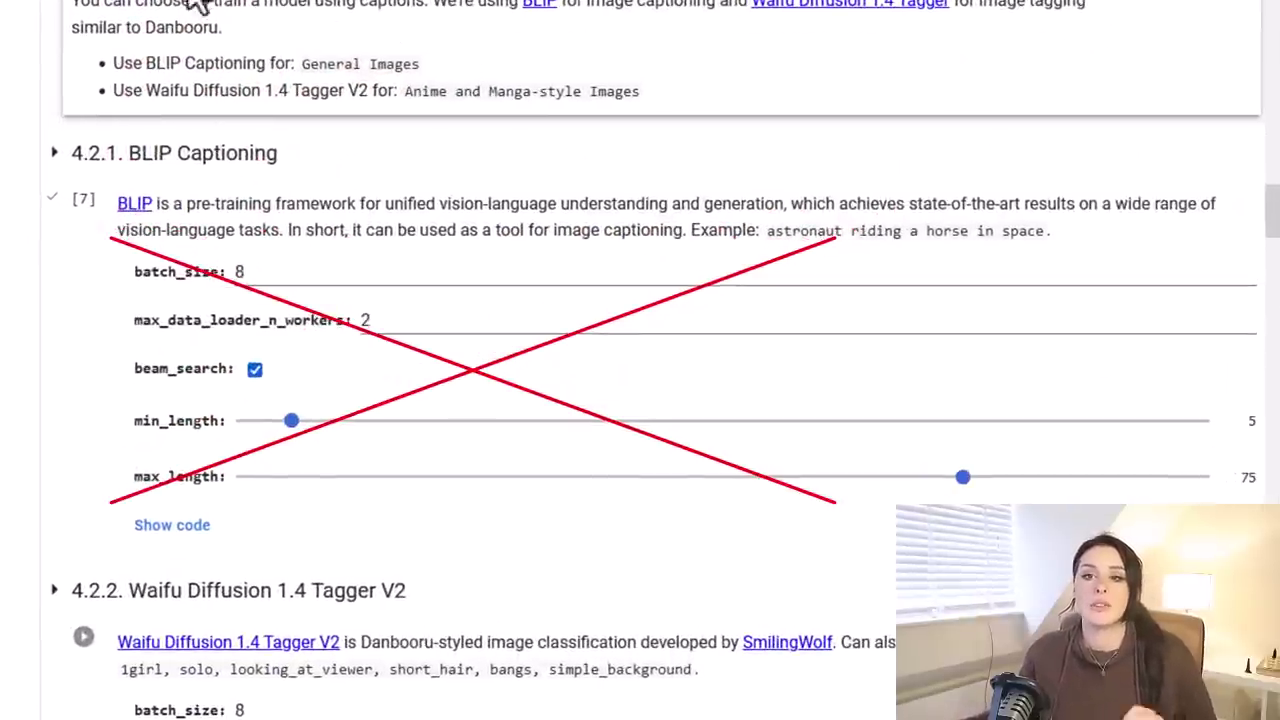
scroll(164, 248, up, 1)
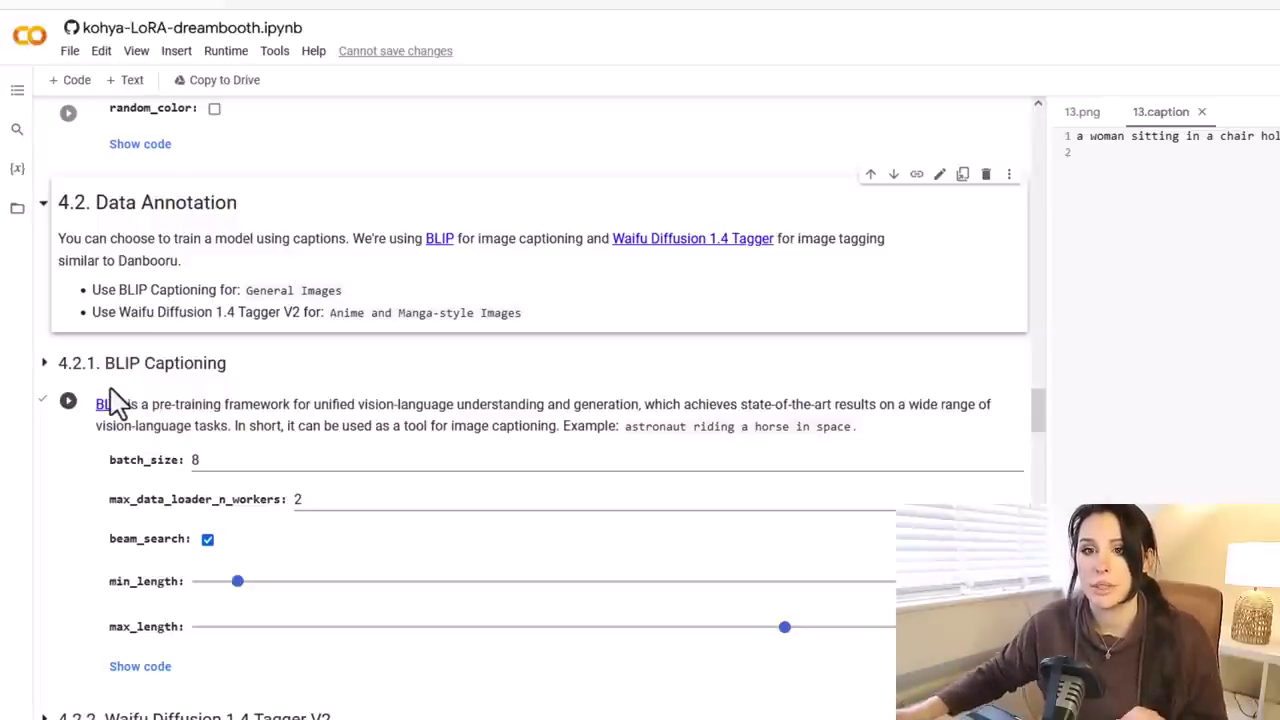
click(68, 402)
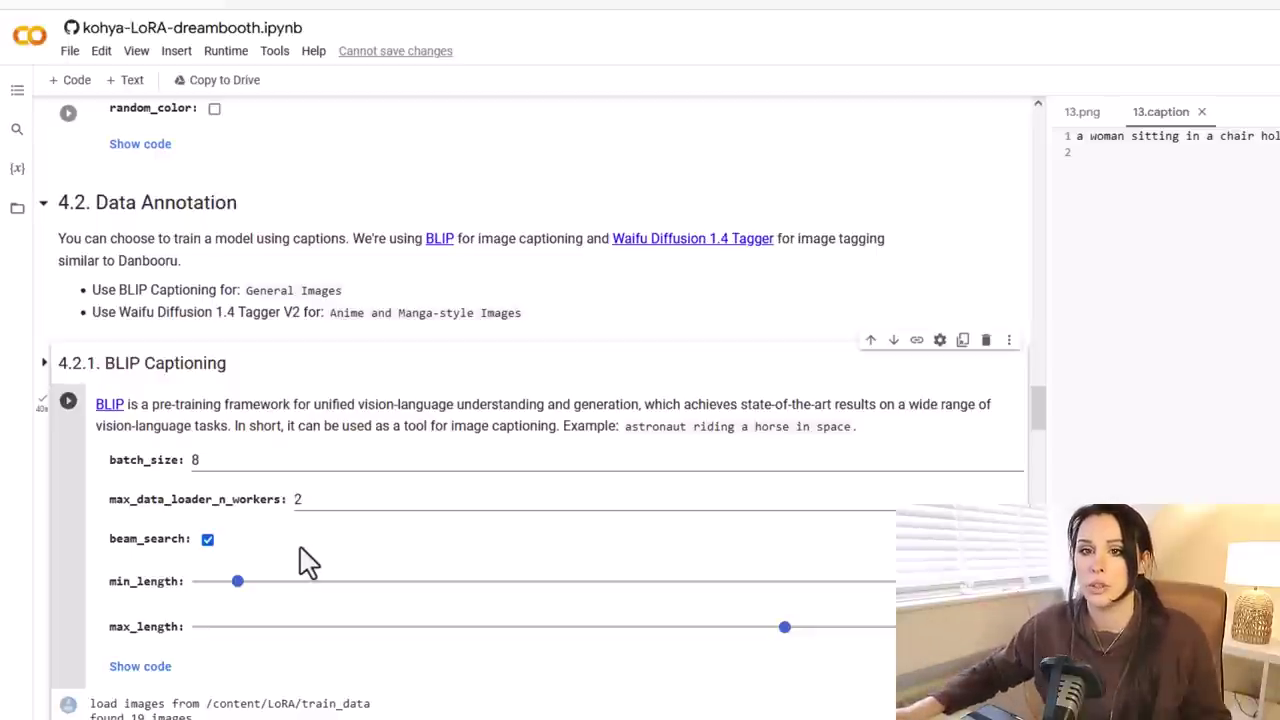
Step: Open 13.png and 13.caption from LoRA/train_data to verify the caption, then close both
click(17, 215)
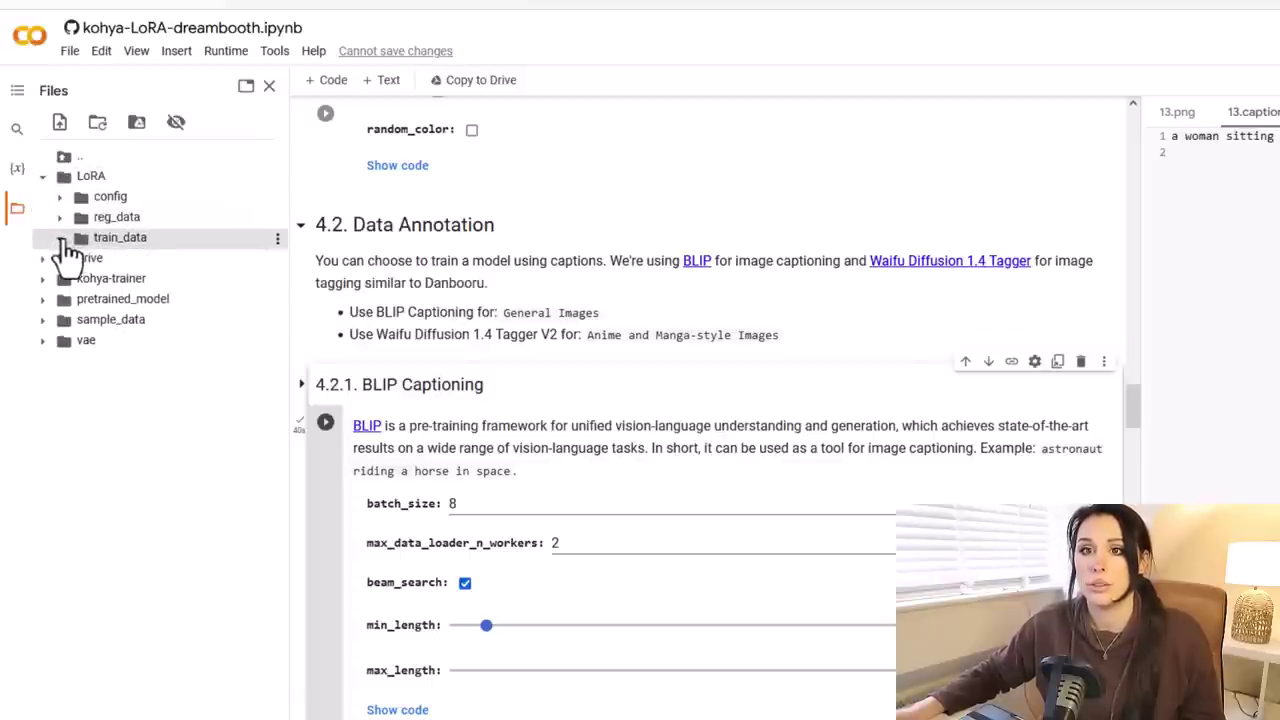
click(61, 240)
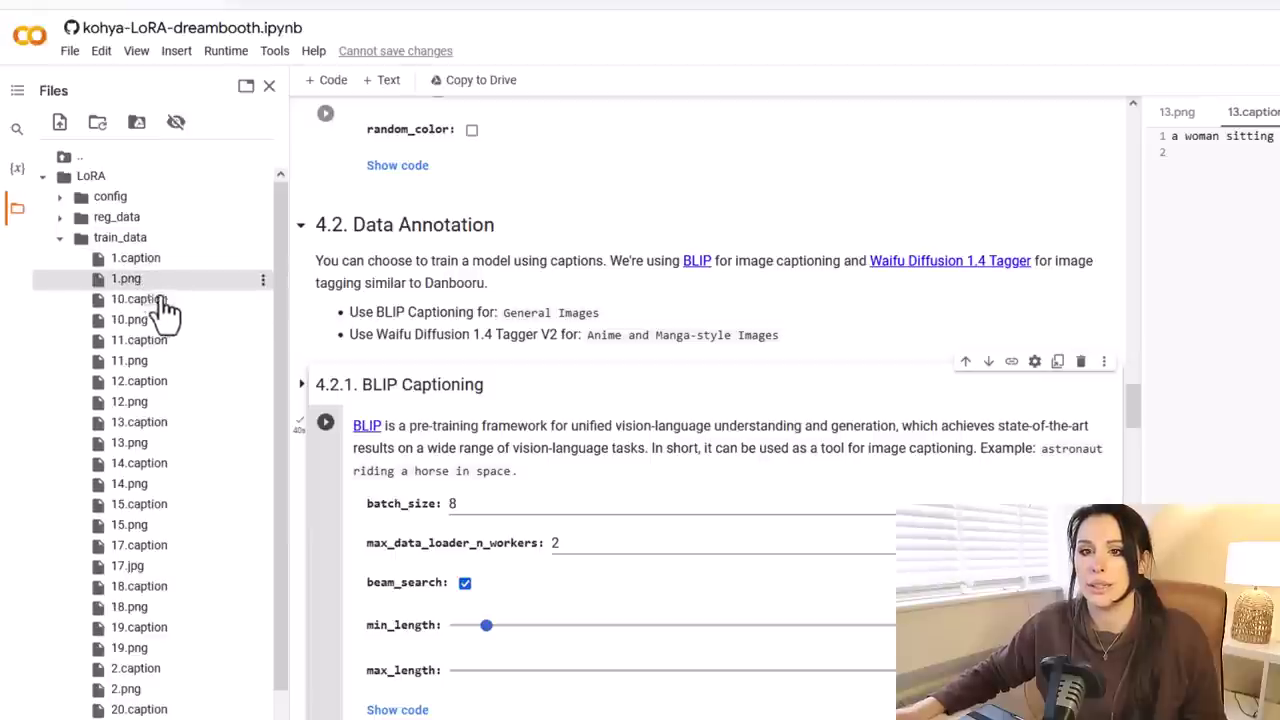
double_click(163, 445)
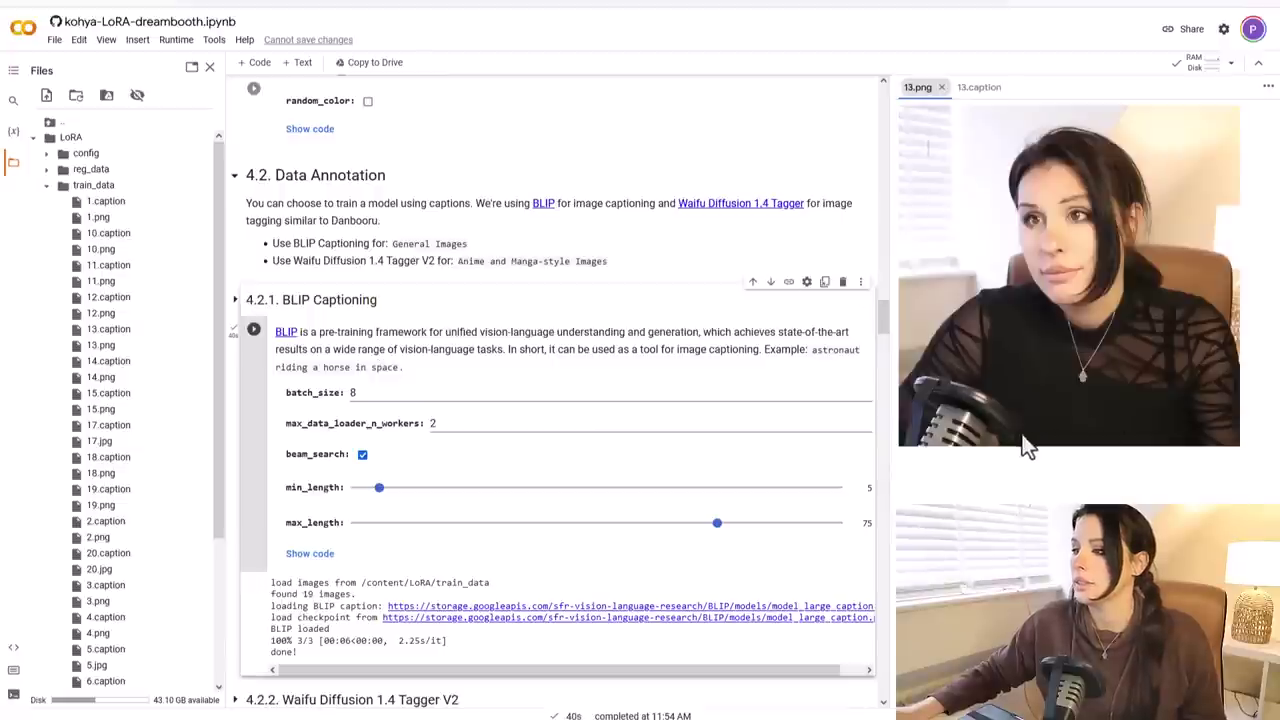
double_click(112, 338)
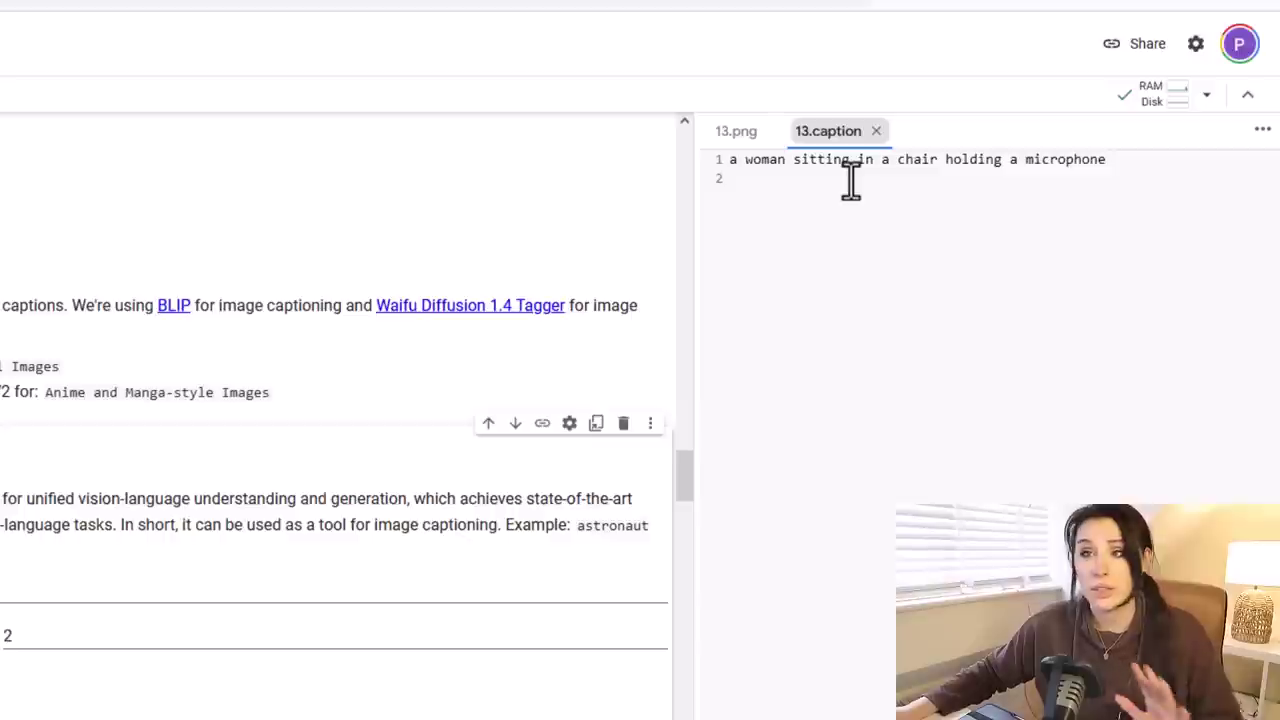
click(876, 131)
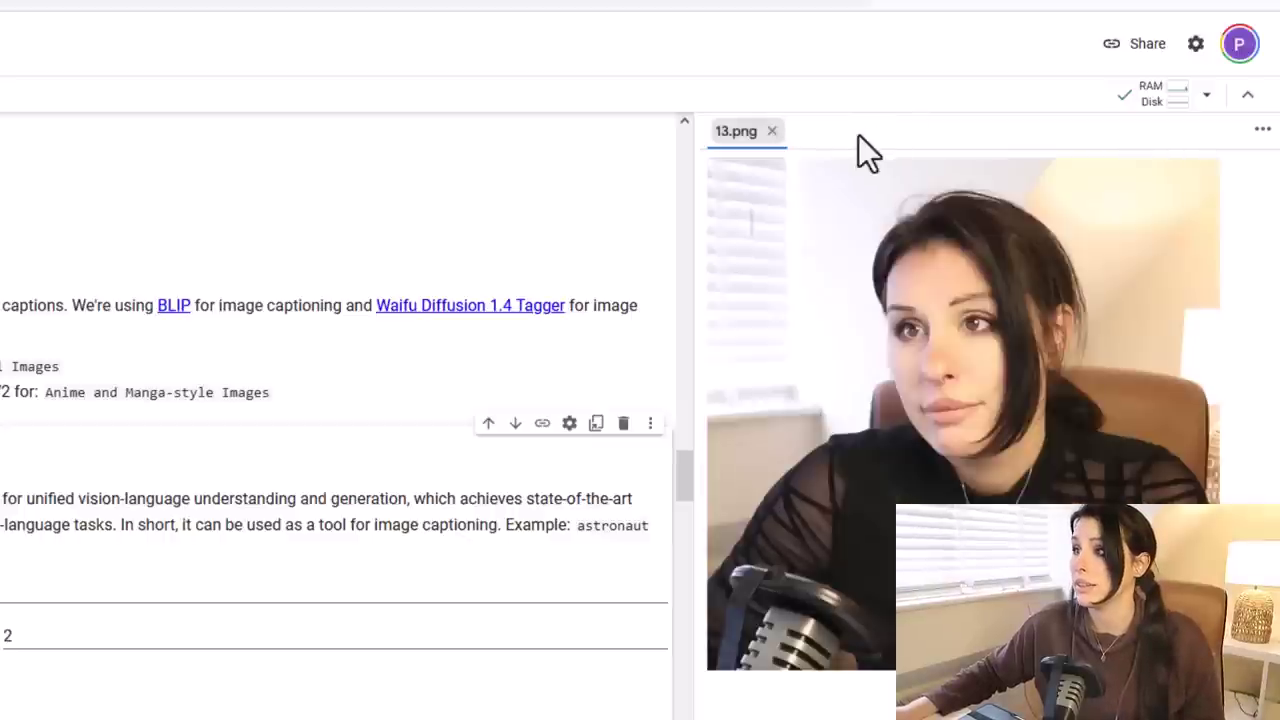
click(772, 131)
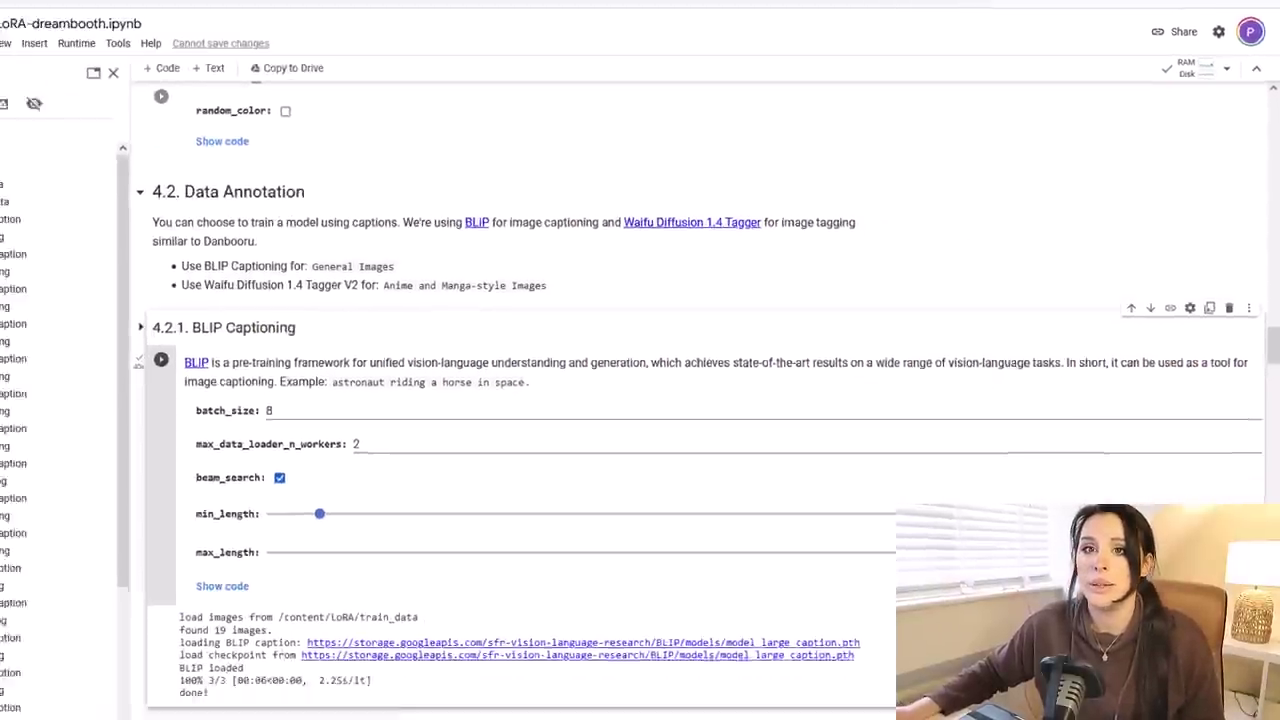
Step: Close the Files panel and scroll past the Waifu Tagger and Custom Caption cells to 5.1 Model Config
click(13, 163)
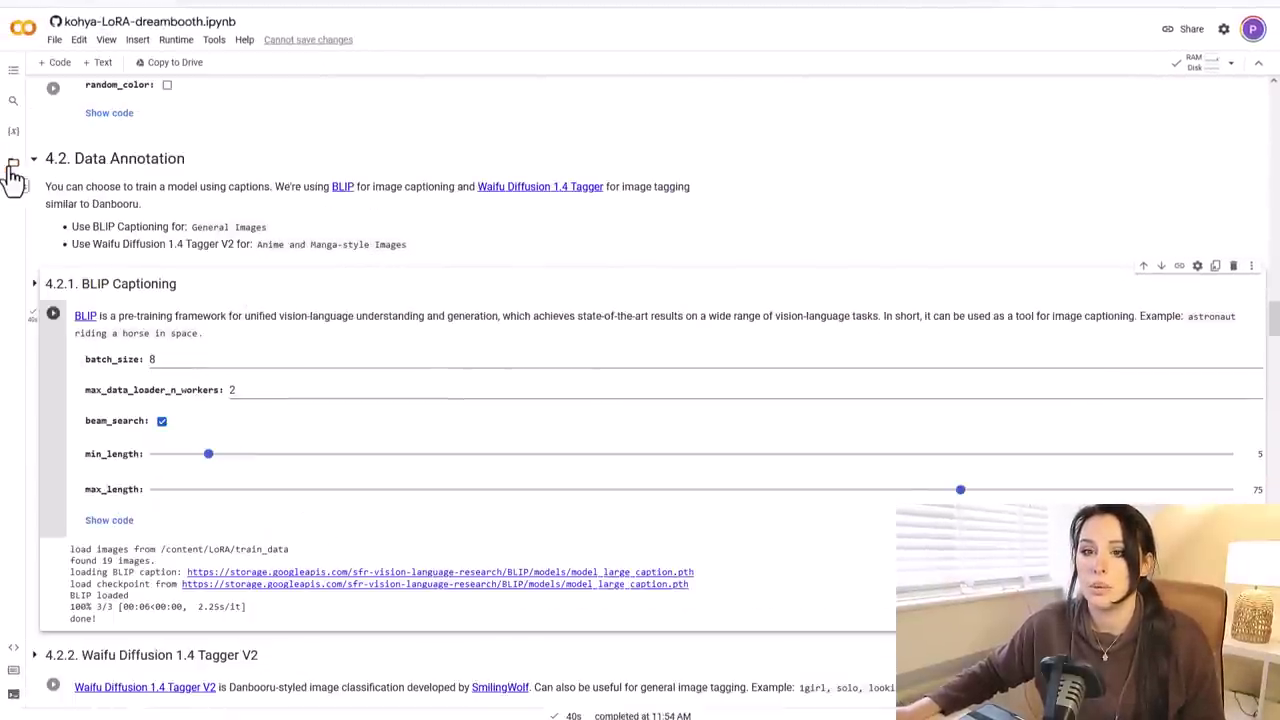
scroll(106, 357, down, 3)
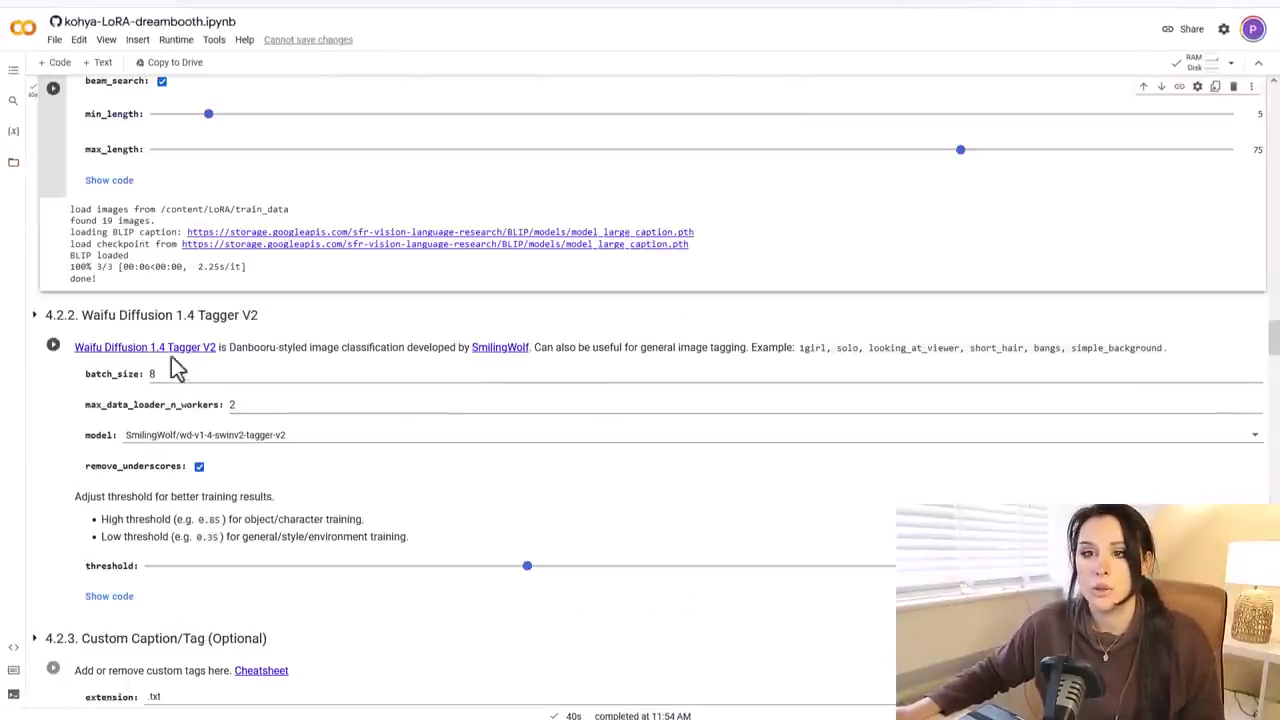
scroll(140, 360, down, 2)
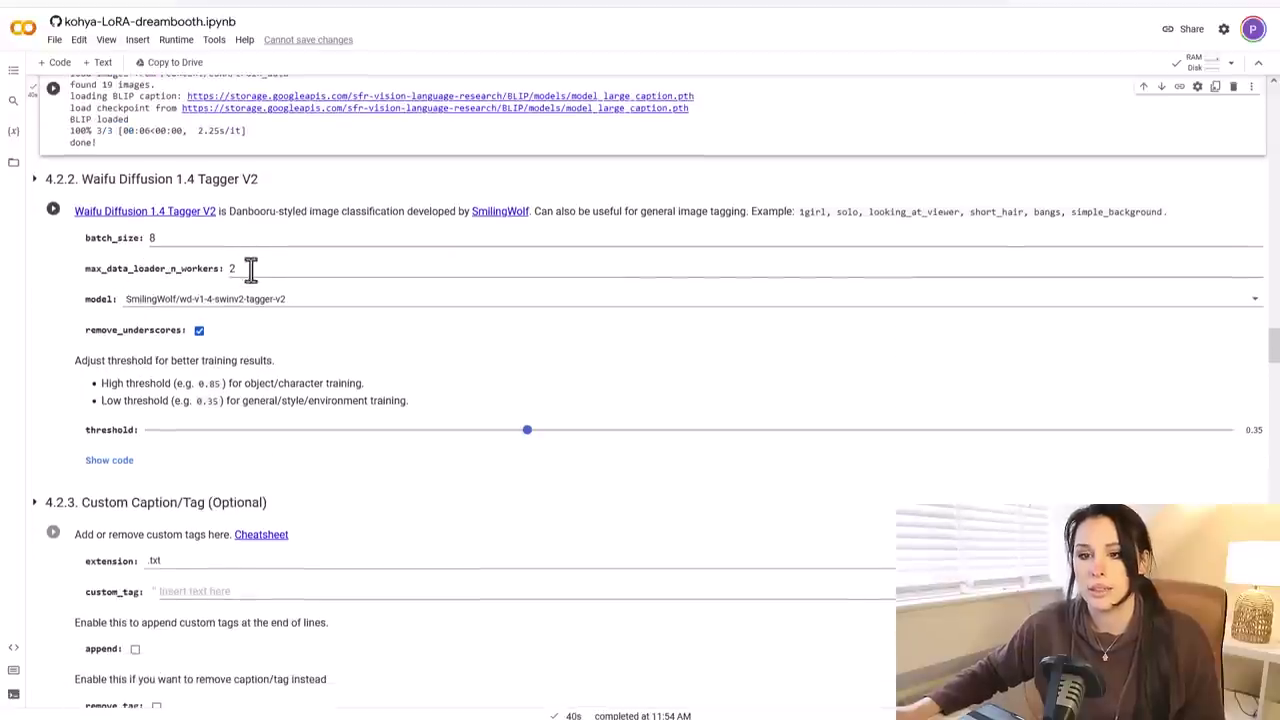
scroll(251, 271, down, 3)
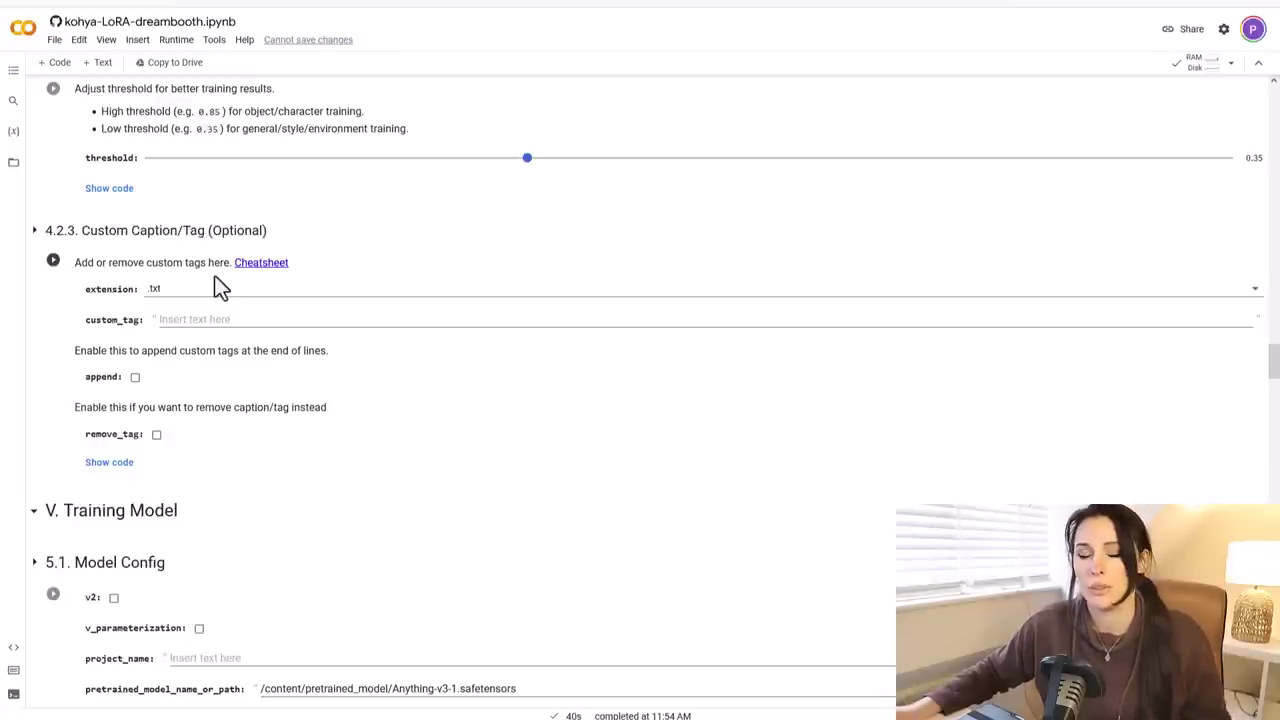
scroll(220, 287, down, 5)
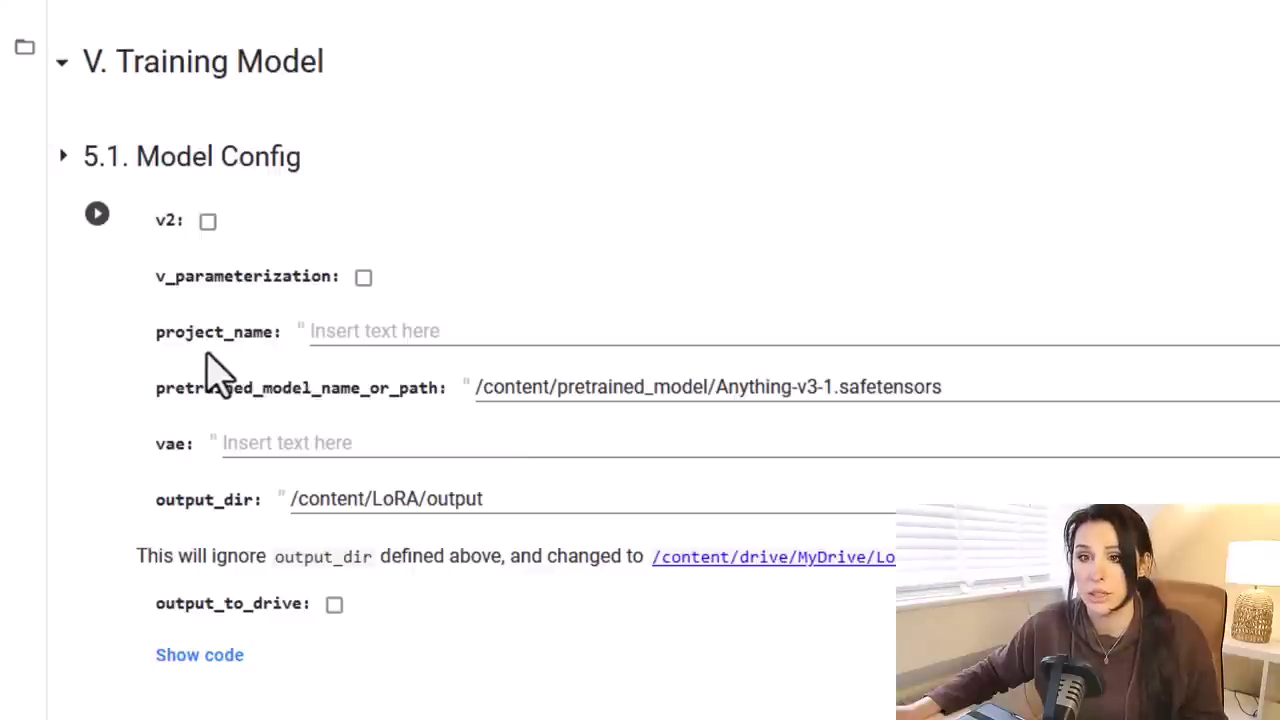
Step: Name the project PromptTutorial and replace the Anything-v3-1 path with the Stable-Diffusion-v1-5.safetensors path
click(363, 335)
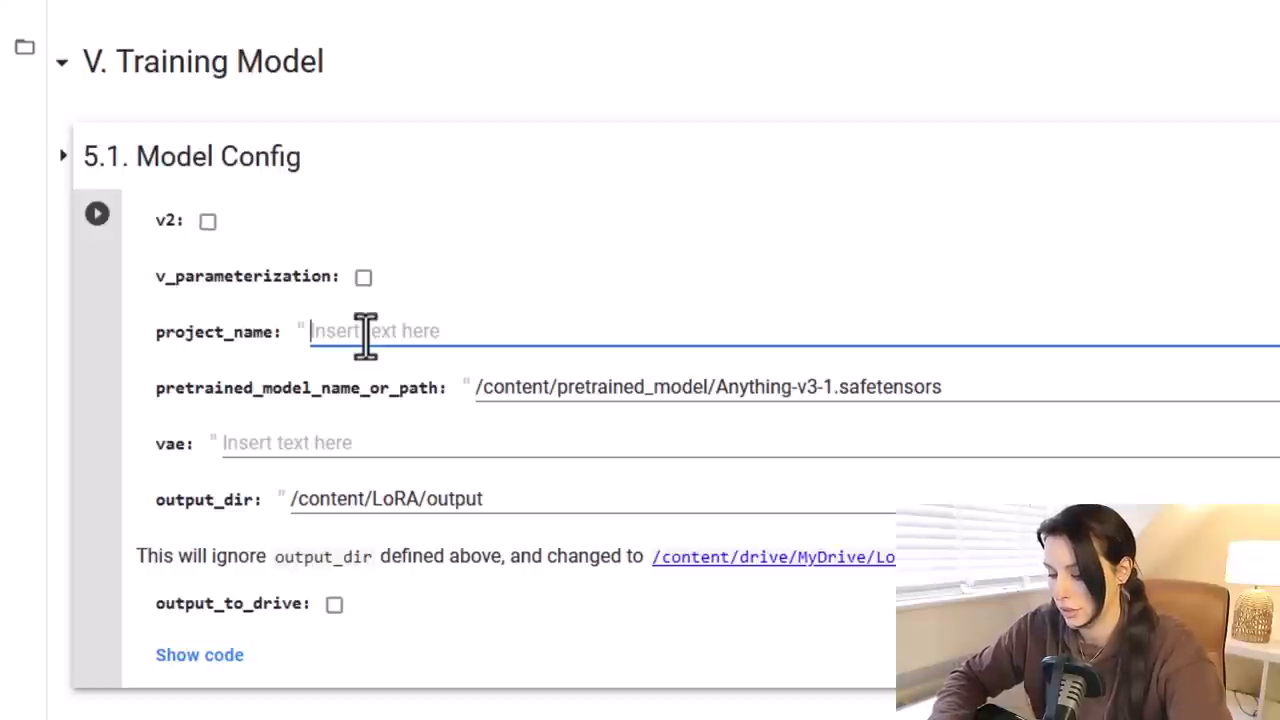
text(Prompt)
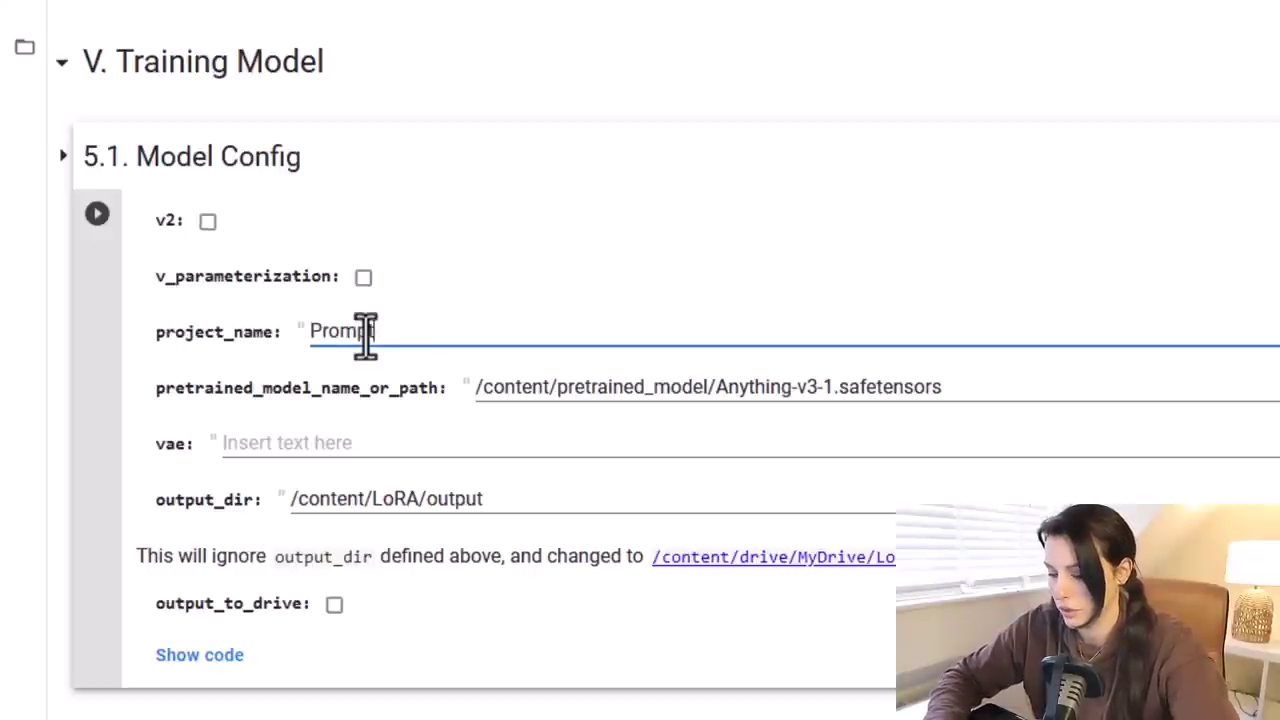
text(Tutorial)
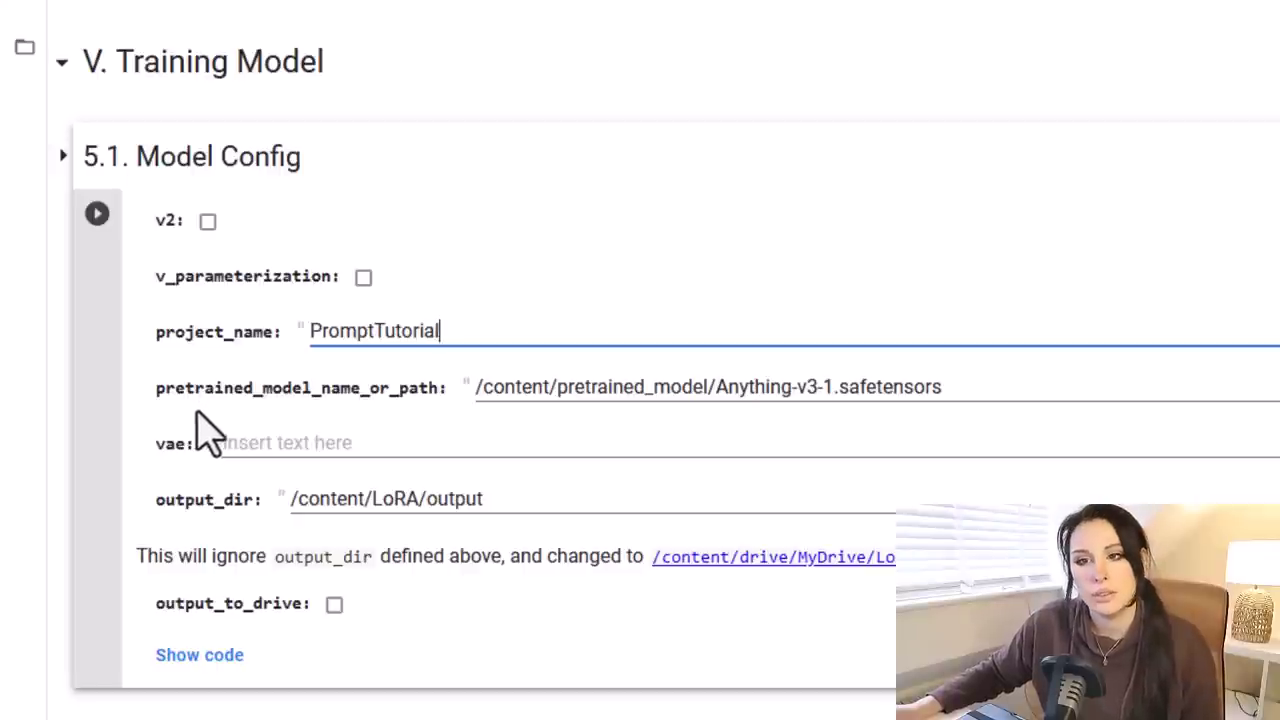
click(493, 390)
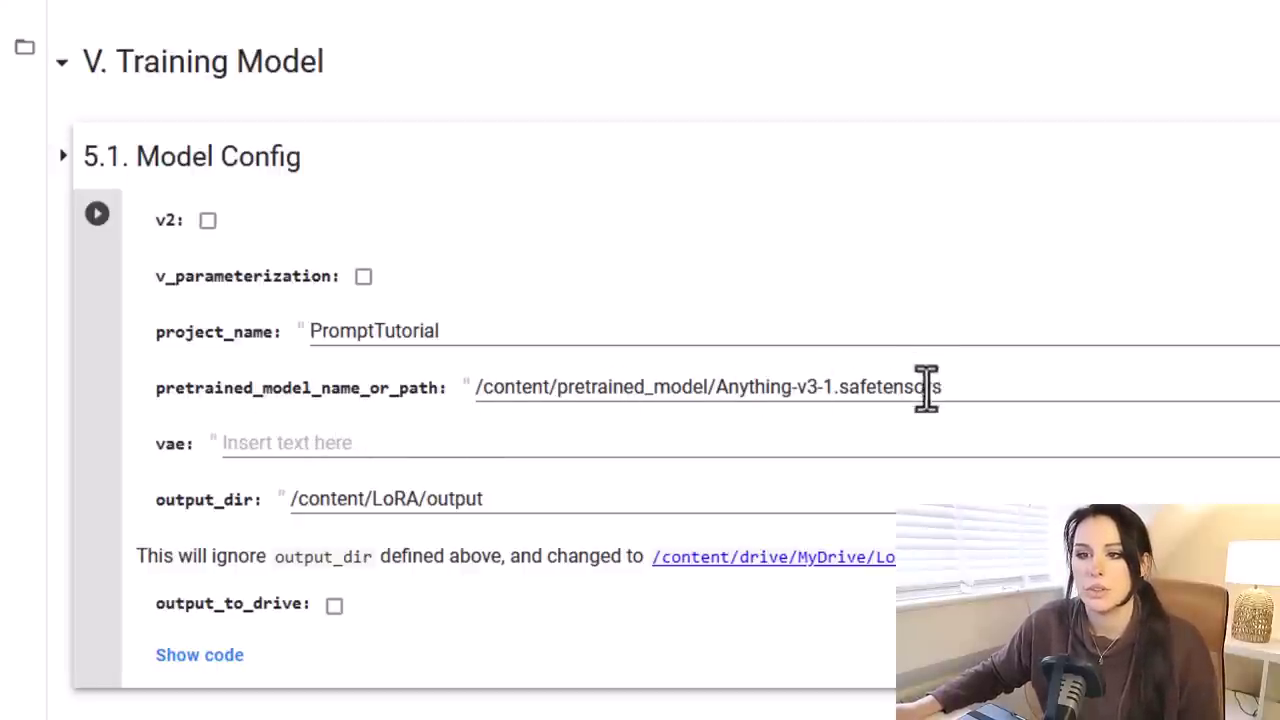
click(30, 55)
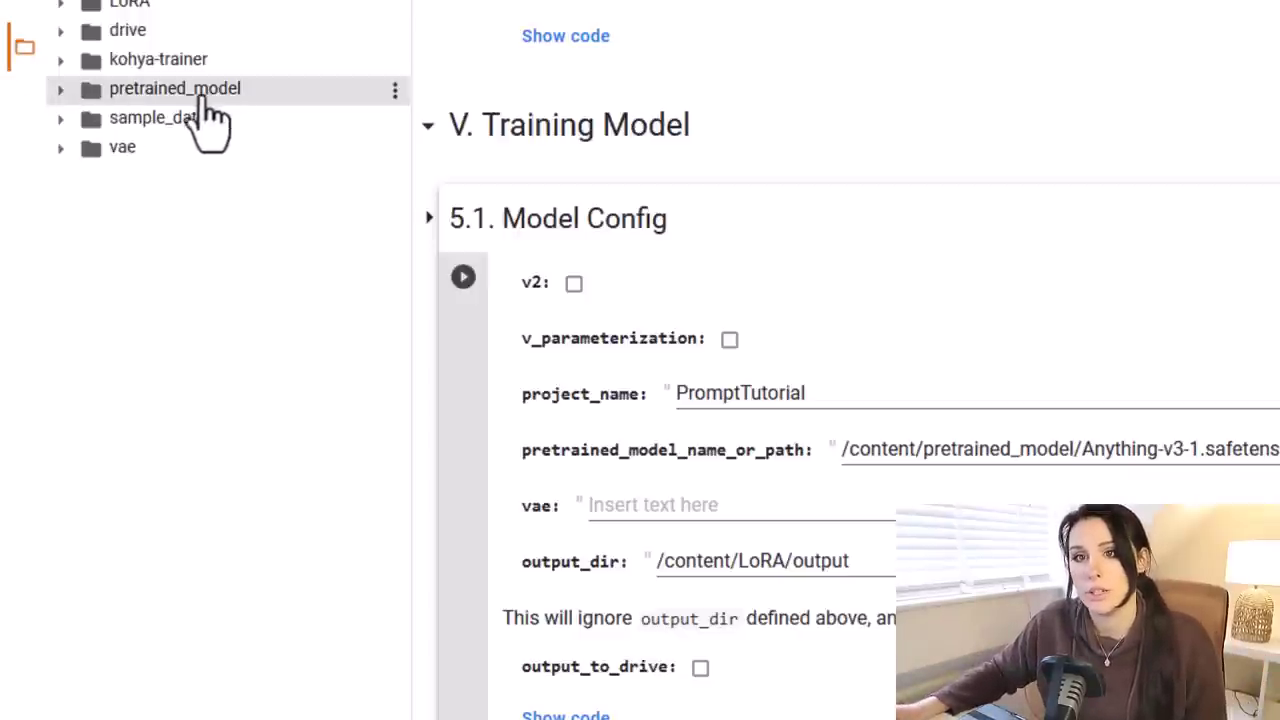
click(60, 89)
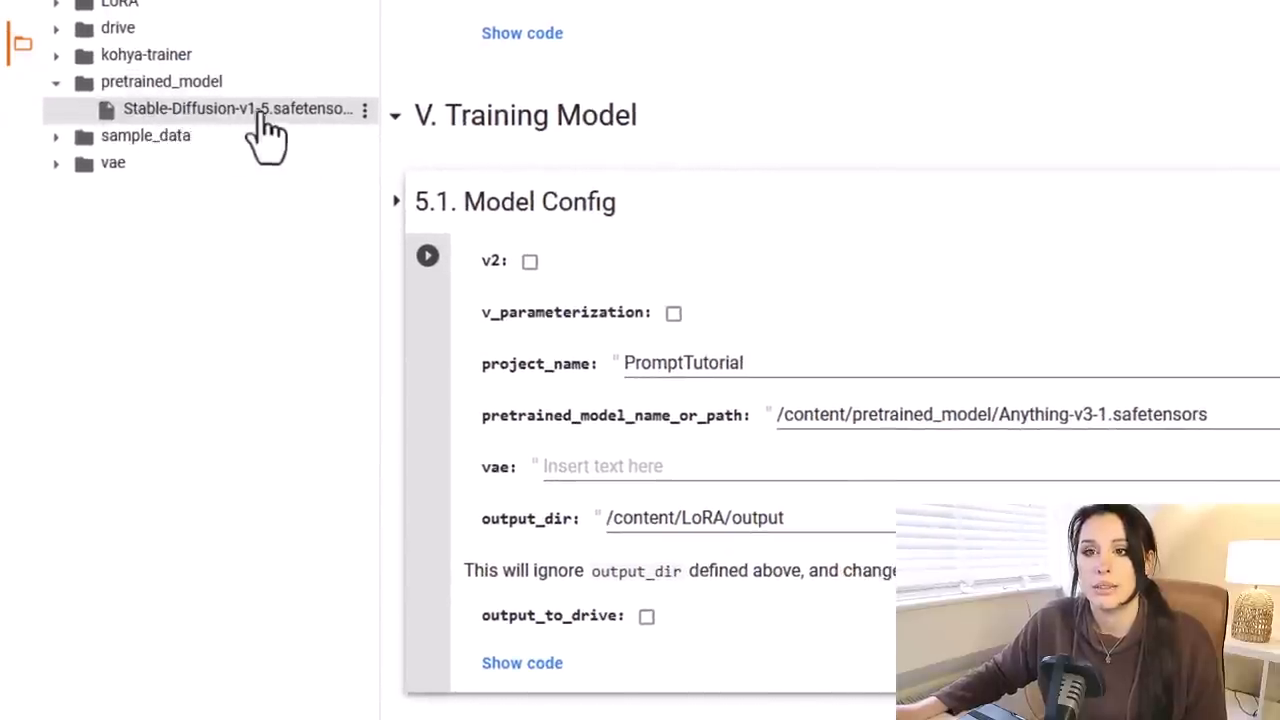
click(364, 114)
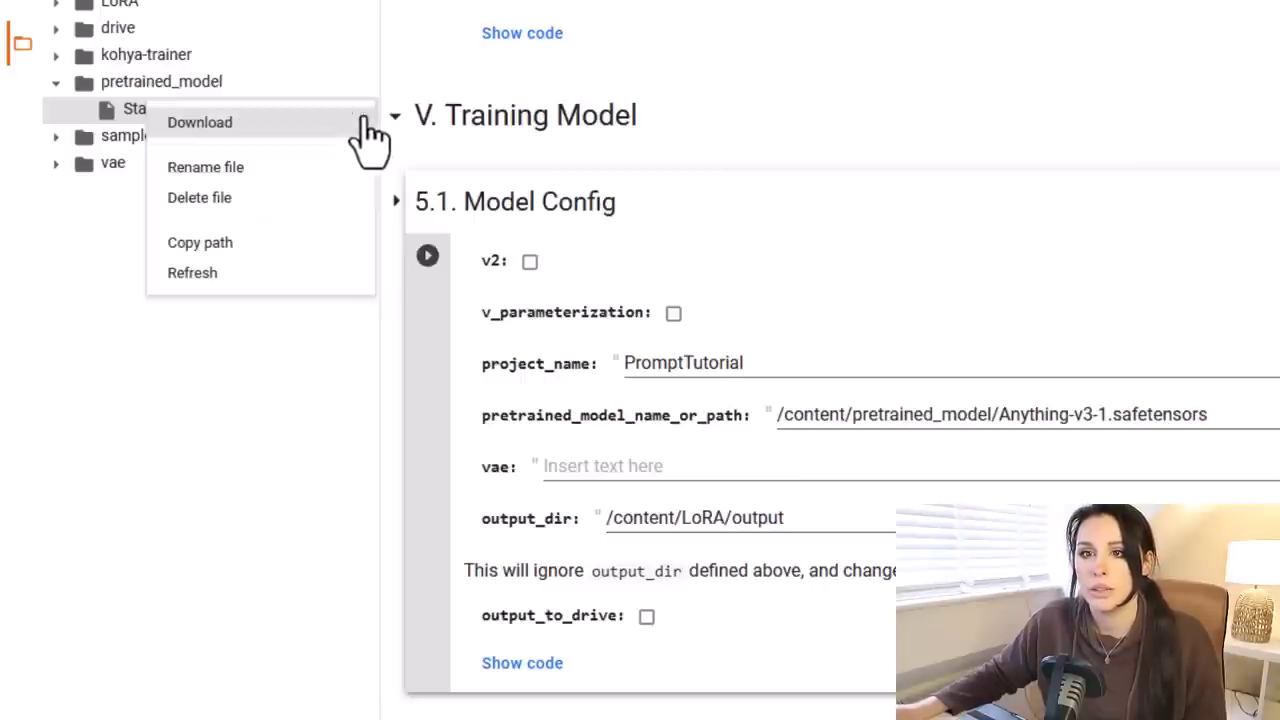
click(254, 244)
drag(1207, 414, 584, 390)
key(ctrl+v)
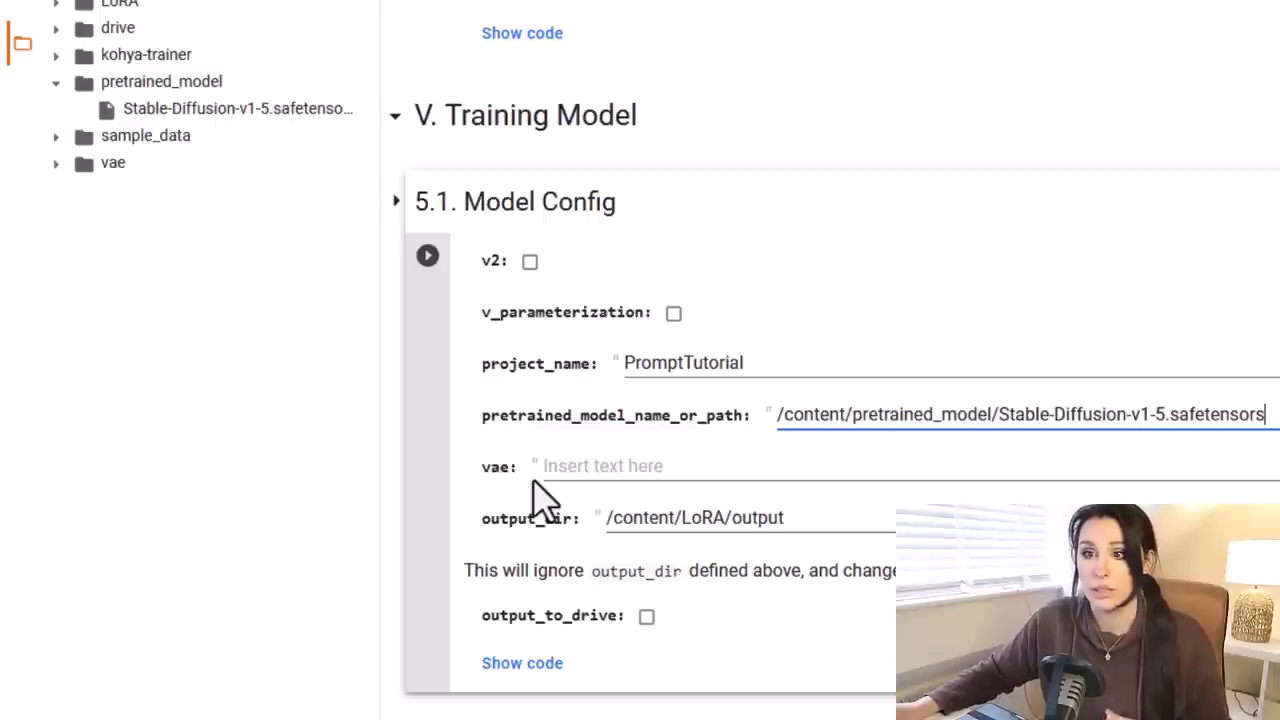
Step: Paste the /content/vae/stablediffusion.vae.pt path into the vae field
click(53, 167)
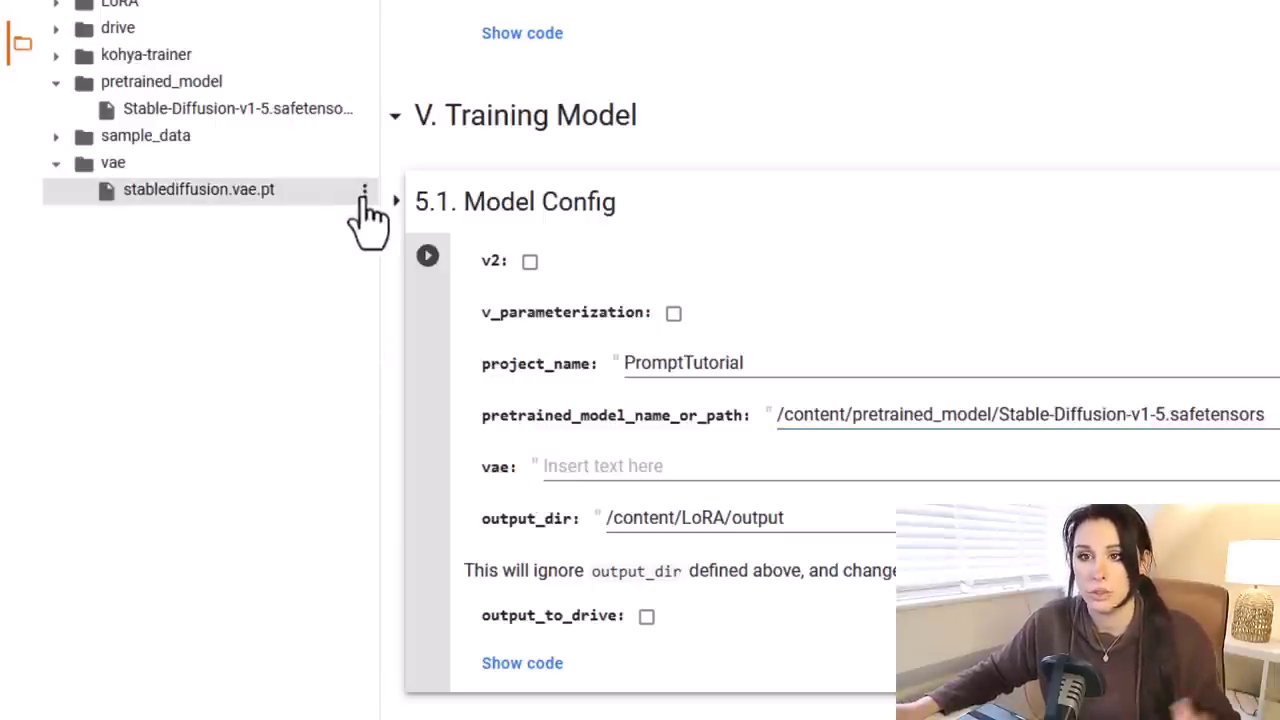
click(364, 191)
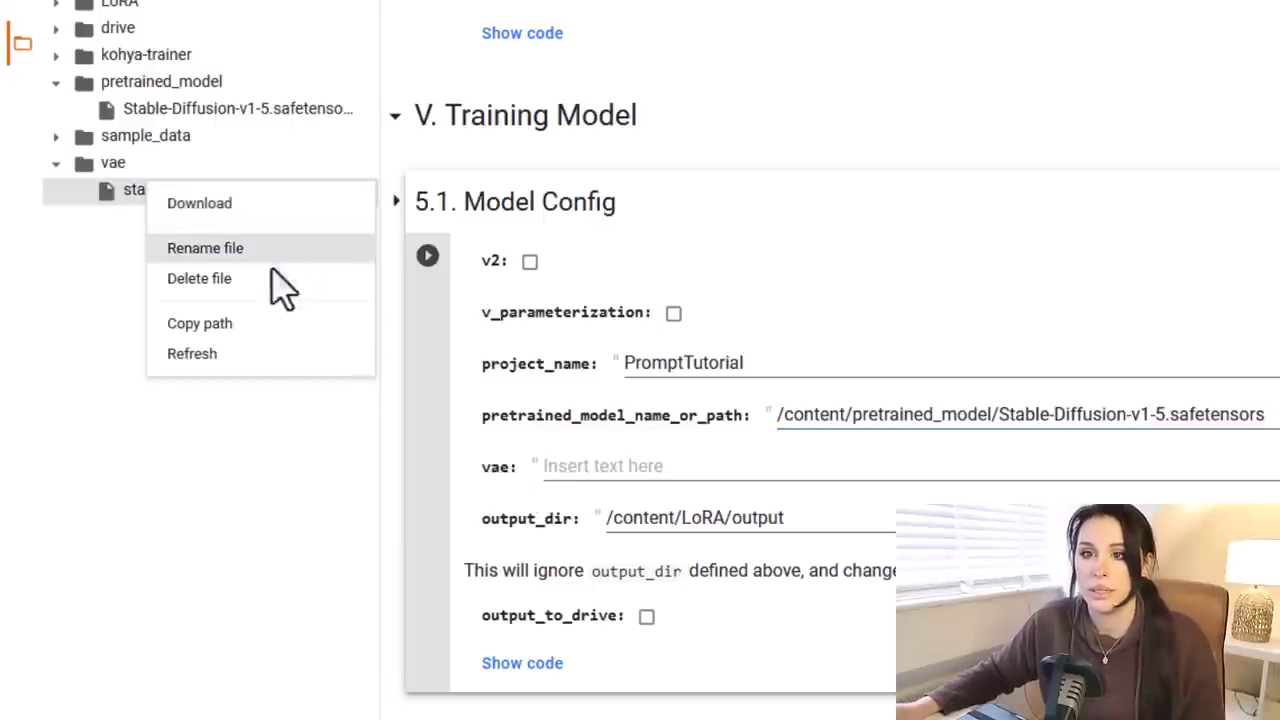
click(258, 325)
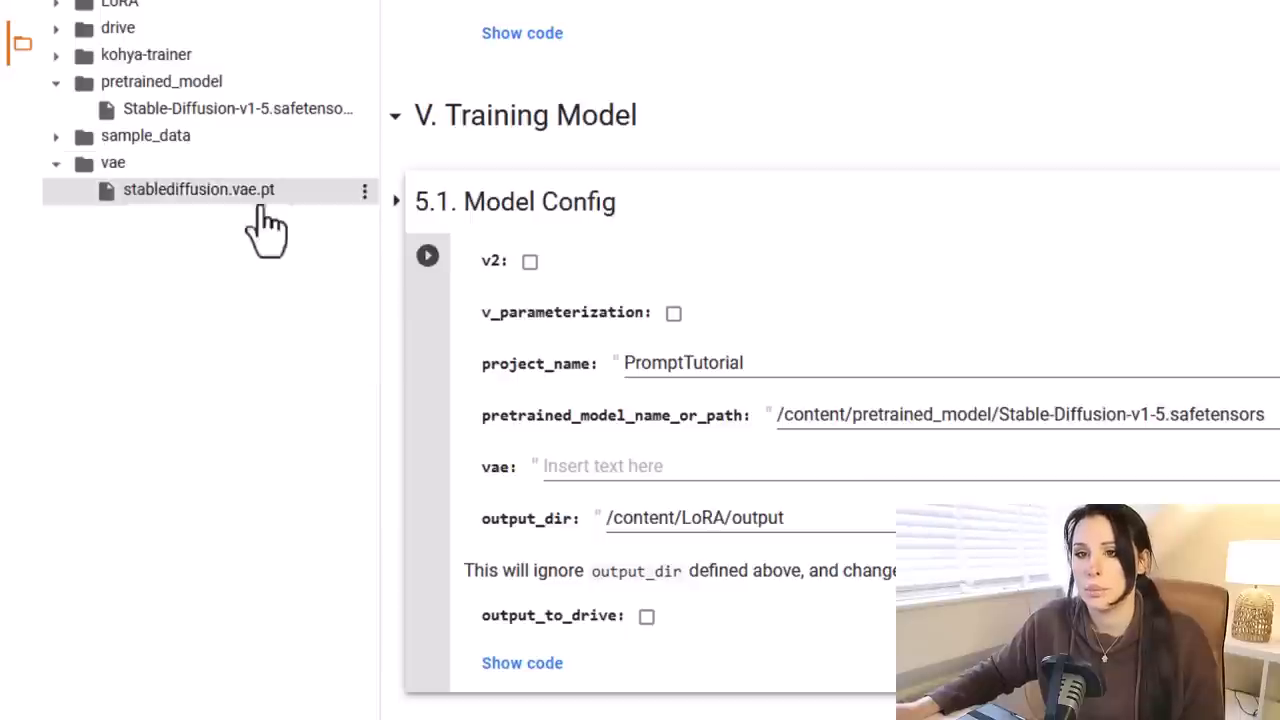
right_click(649, 462)
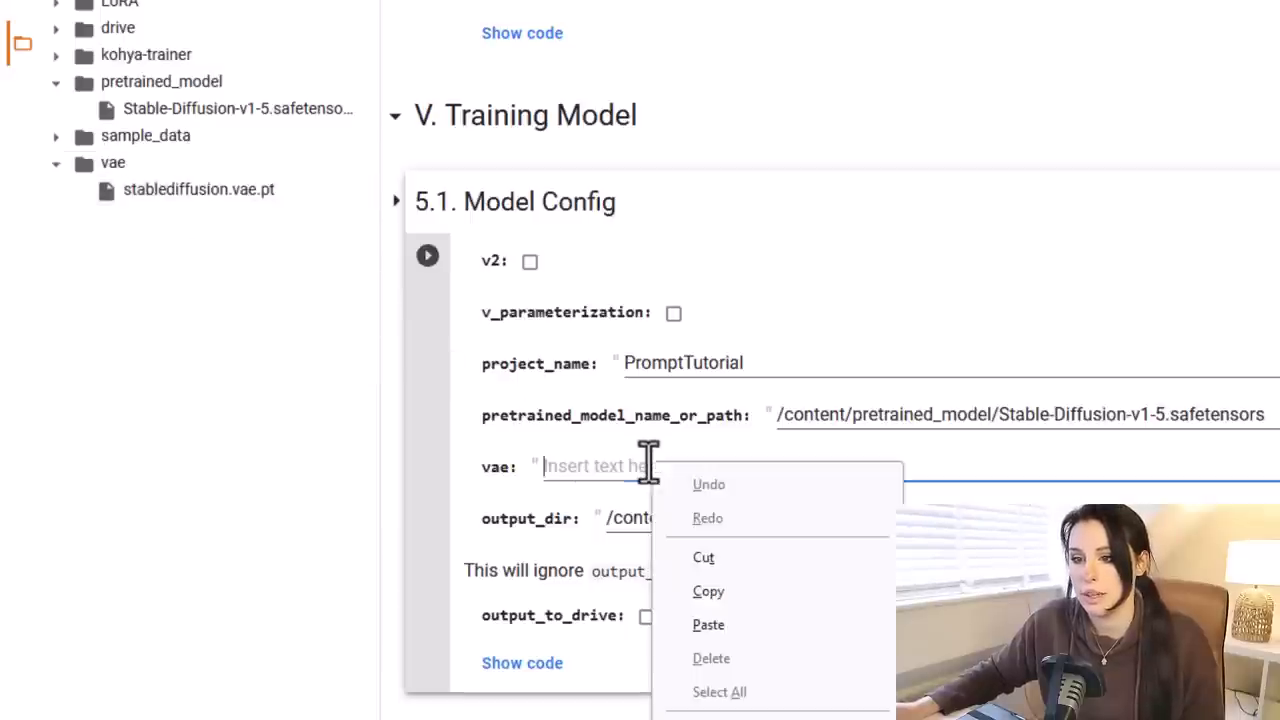
click(749, 623)
Step: Enable output_to_drive and run the Model Config cell
scroll(857, 491, down, 1)
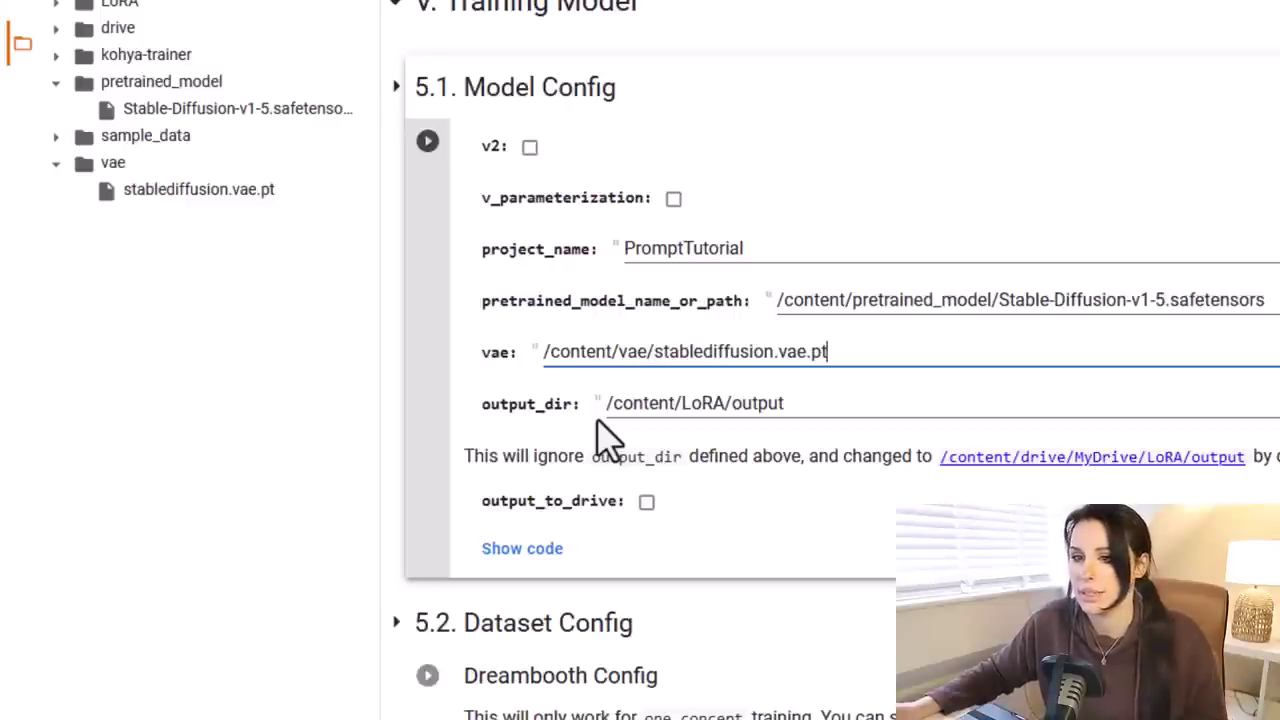
click(646, 501)
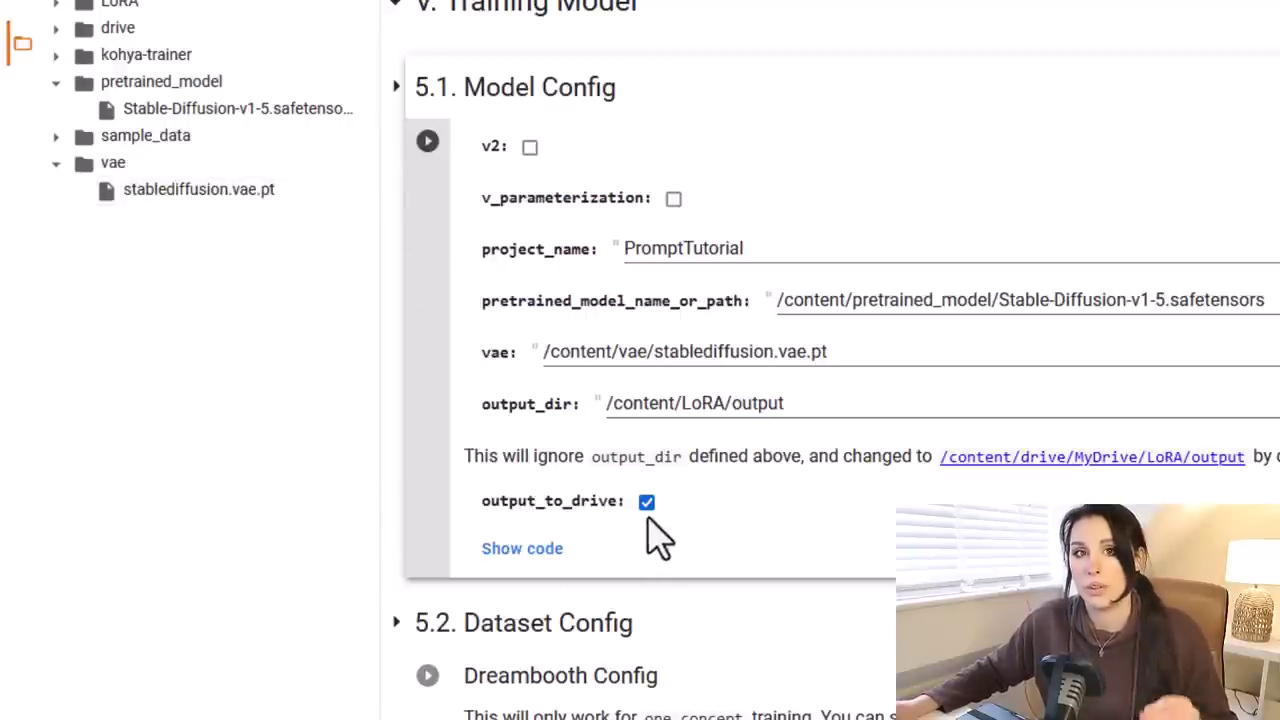
click(427, 142)
scroll(590, 270, down, 3)
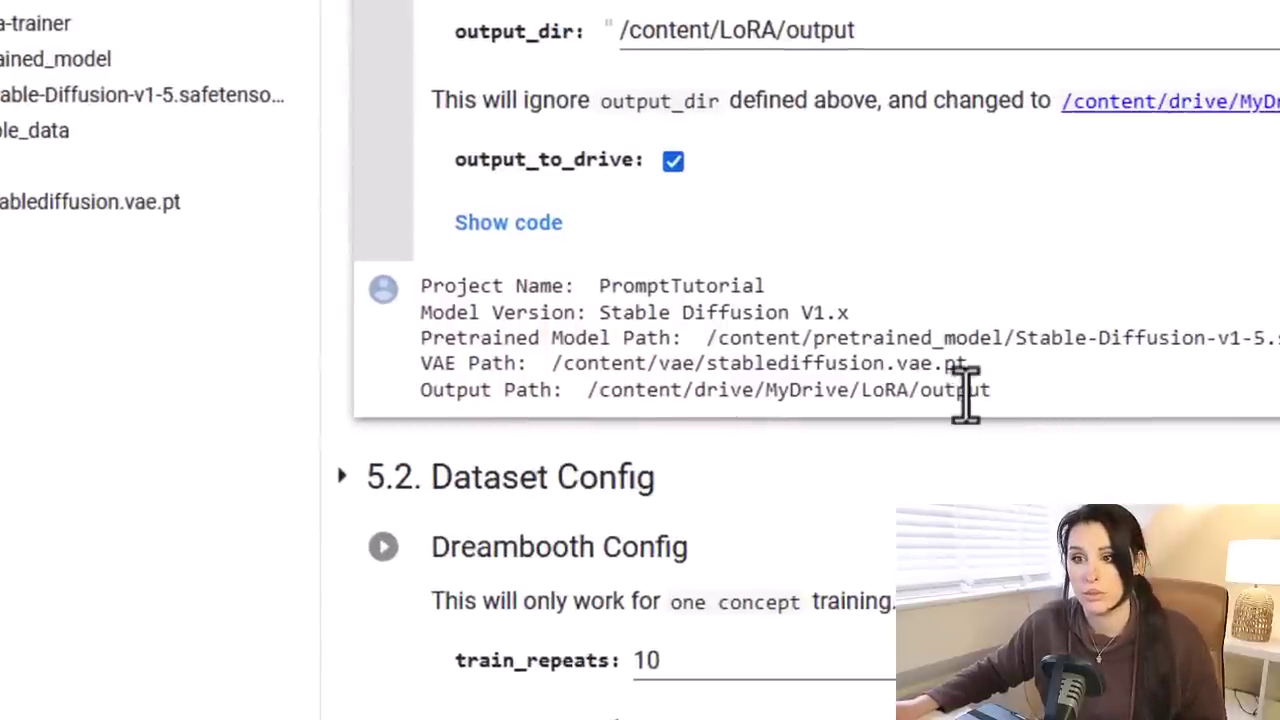
Step: Replace the class_token 'style' with 'person' and run the Dreambooth Config cell
scroll(975, 415, down, 3)
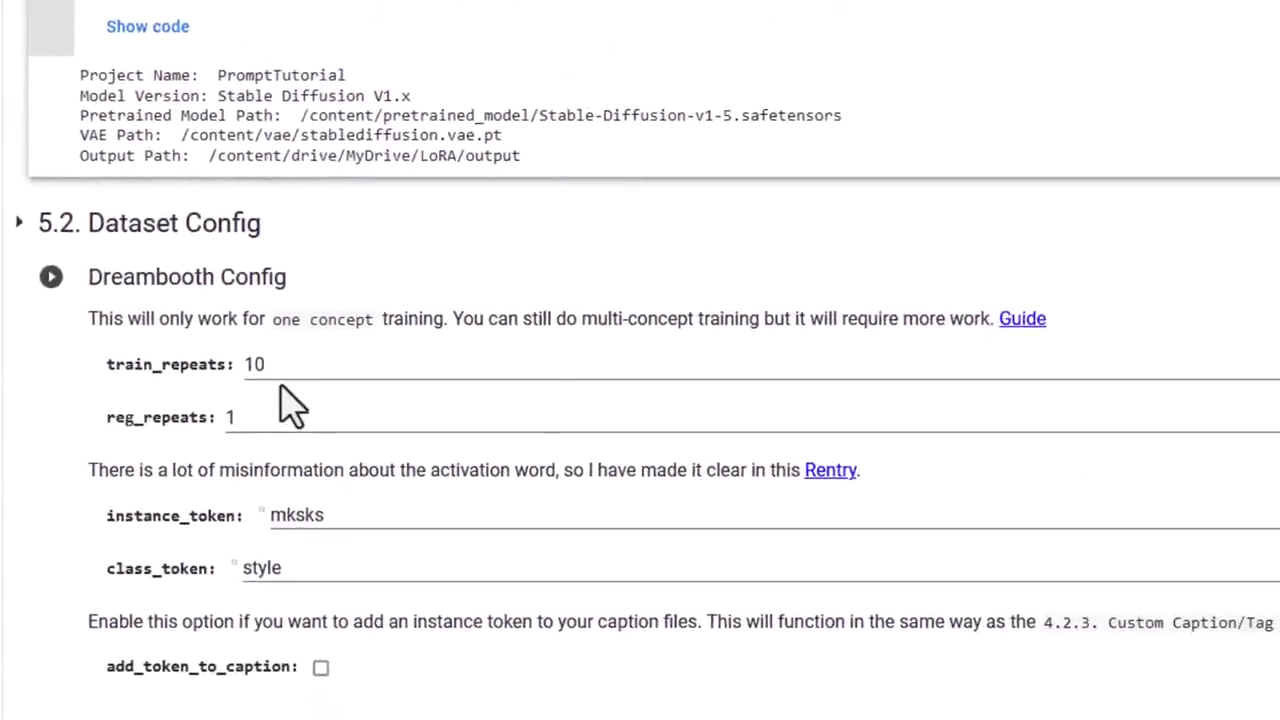
scroll(255, 405, down, 1)
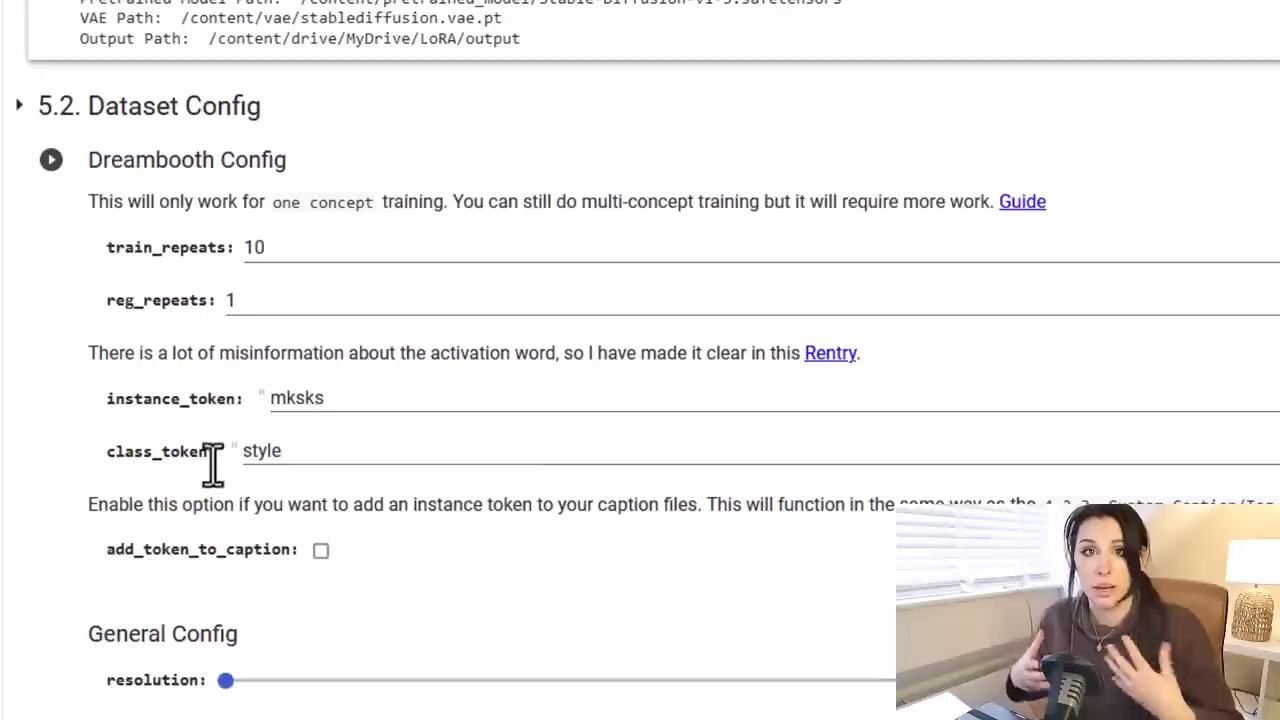
drag(306, 452, 223, 451)
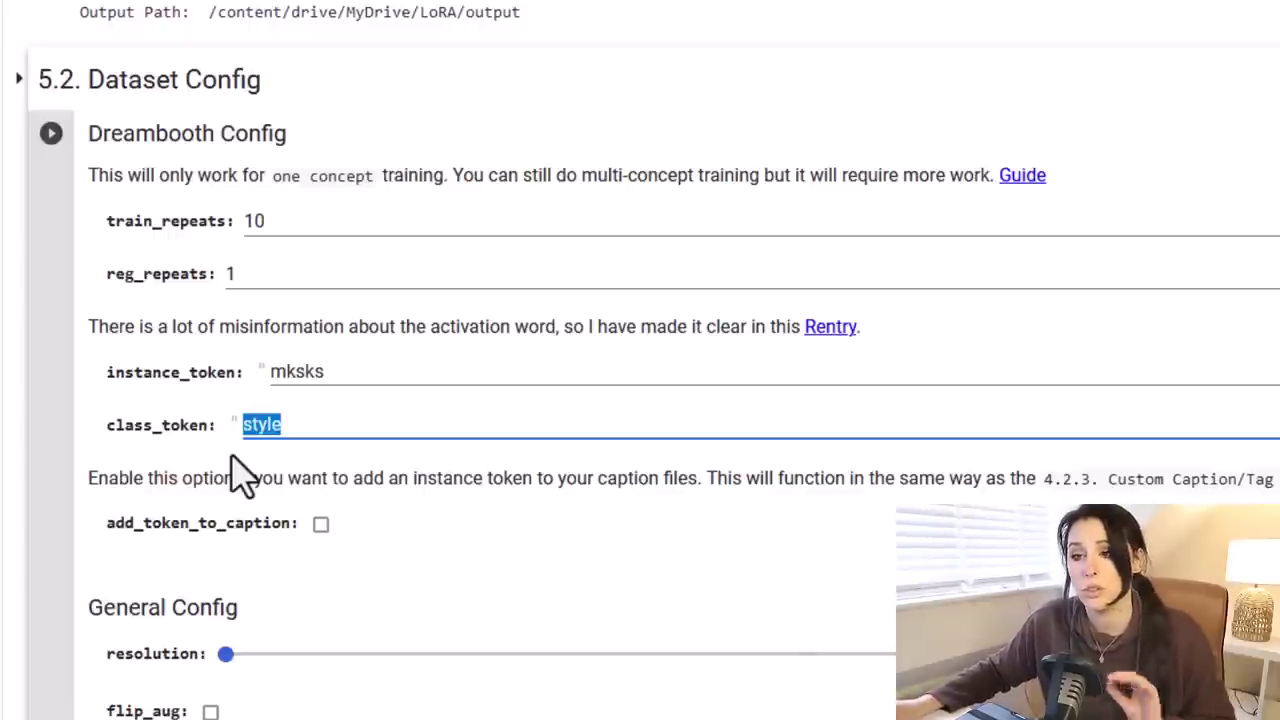
text(person)
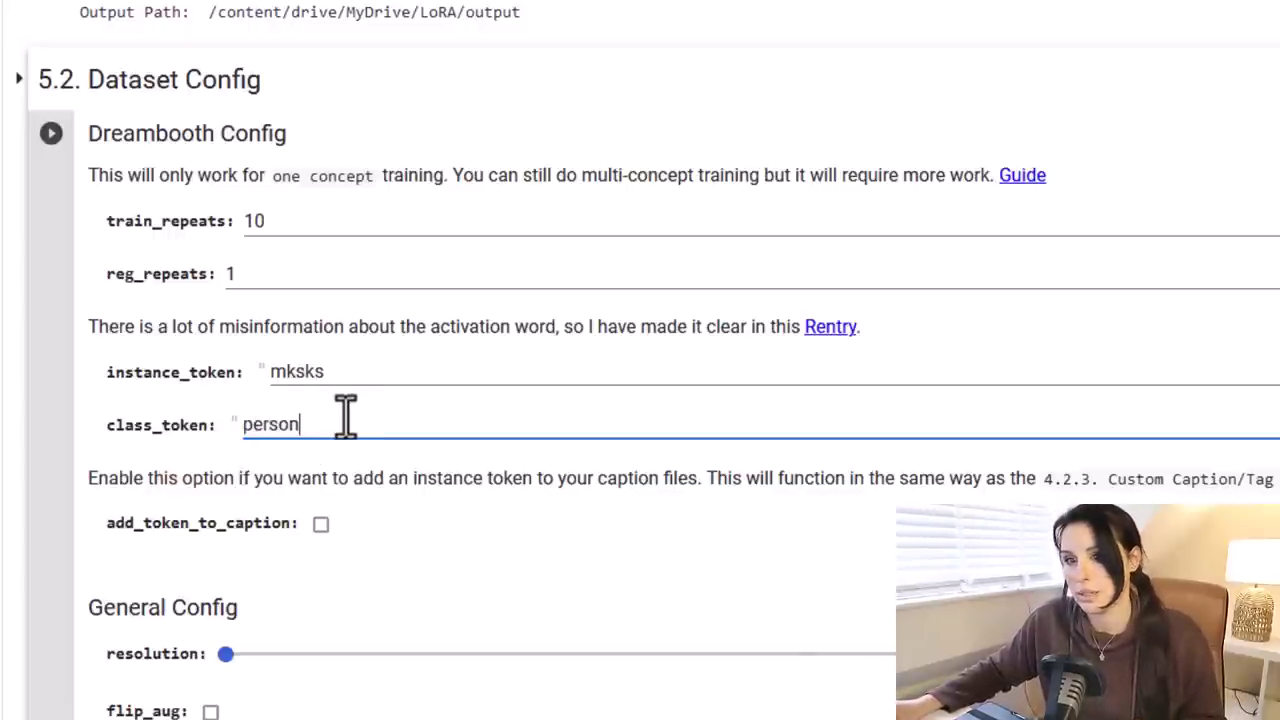
scroll(345, 415, down, 3)
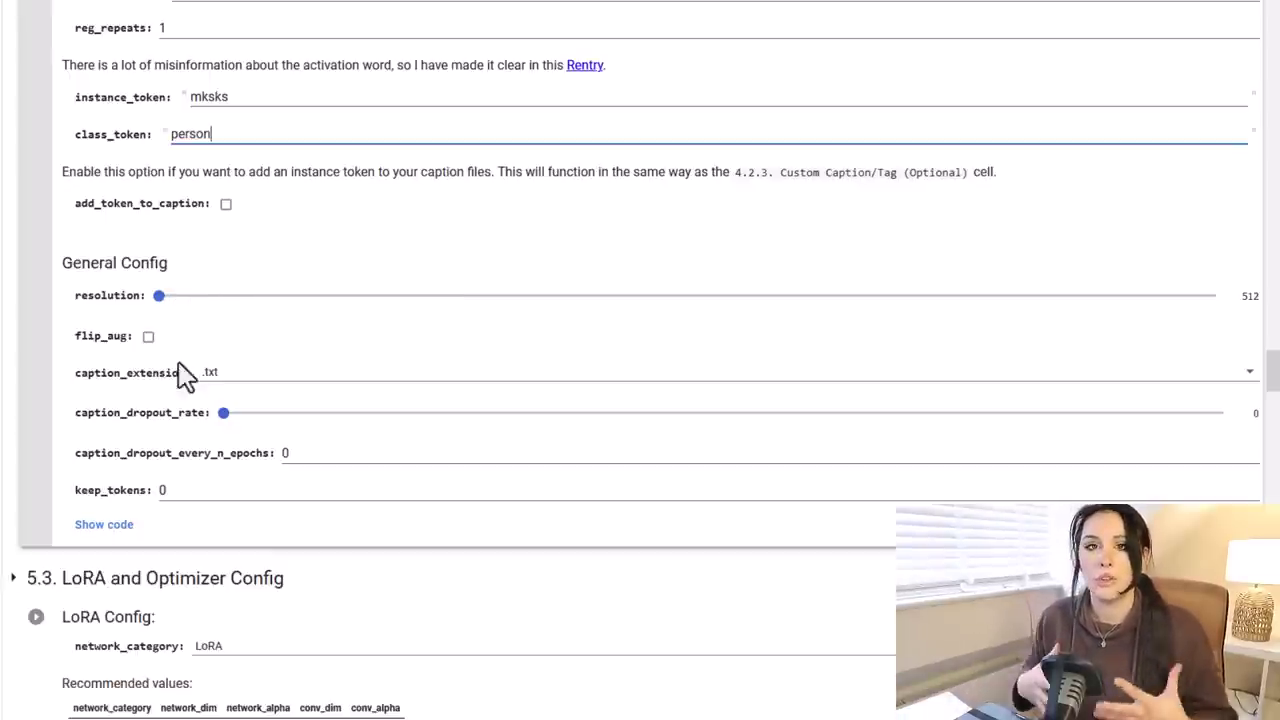
scroll(165, 405, up, 1)
scroll(165, 405, up, 3)
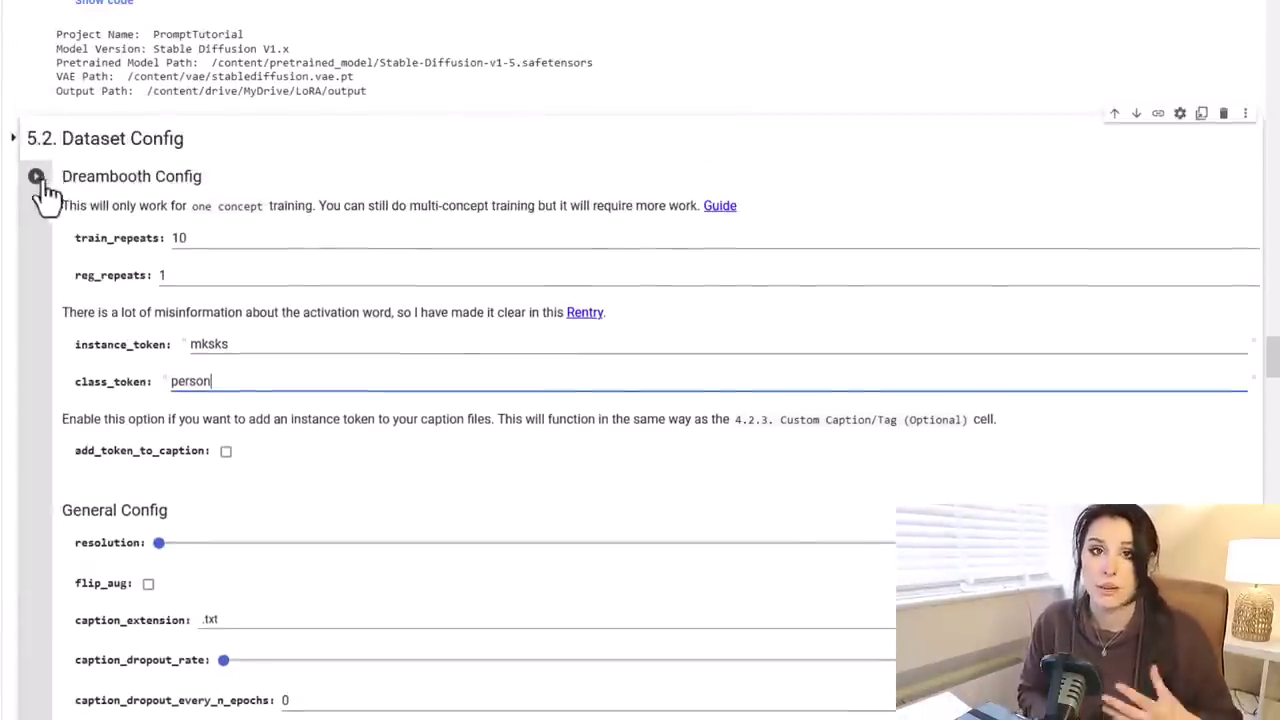
click(36, 180)
scroll(87, 212, down, 2)
scroll(87, 215, down, 6)
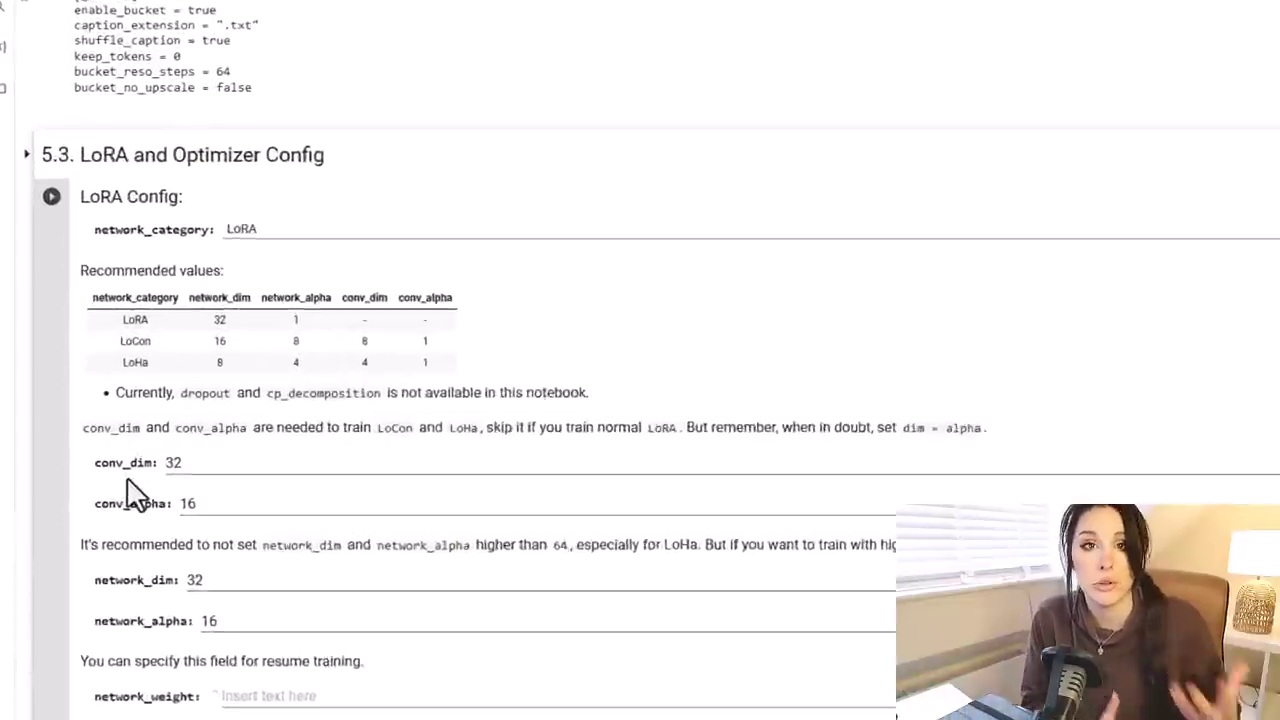
Step: In LoRA Config, change conv_dim 32→8, conv_alpha to 1, network_dim 32→16, network_alpha 16→8
click(124, 459)
text(8)
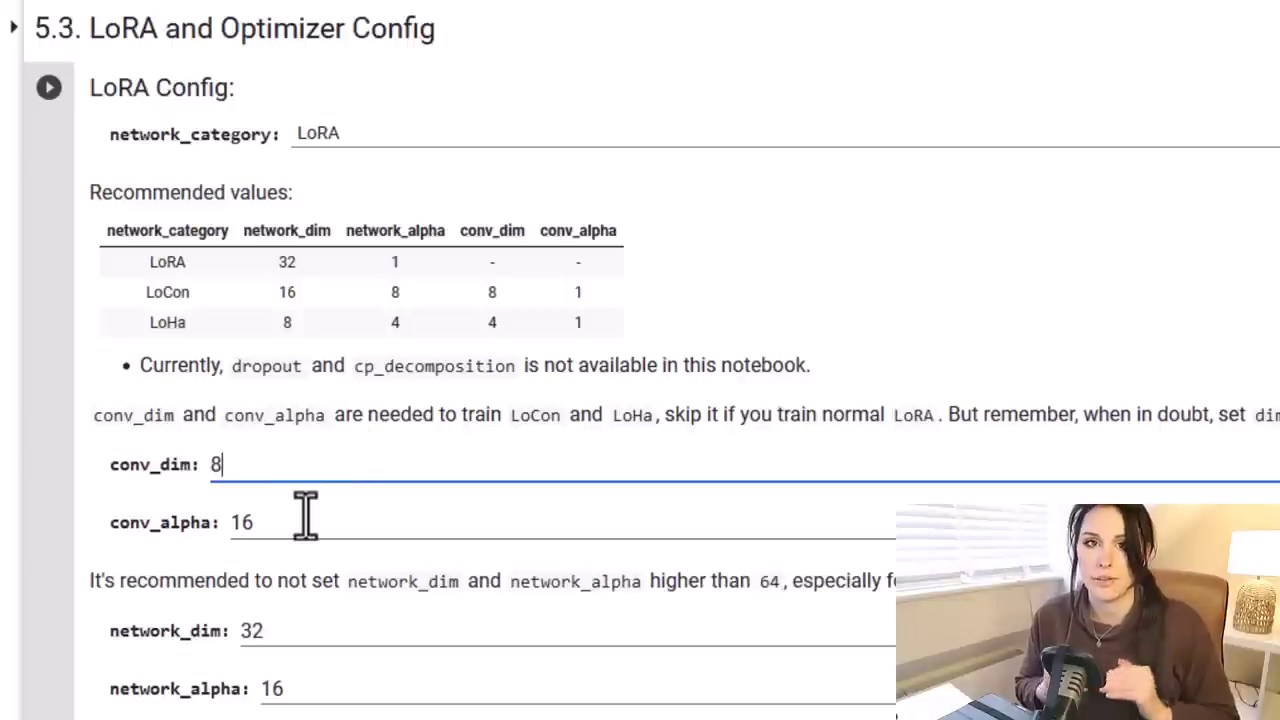
key(Tab)
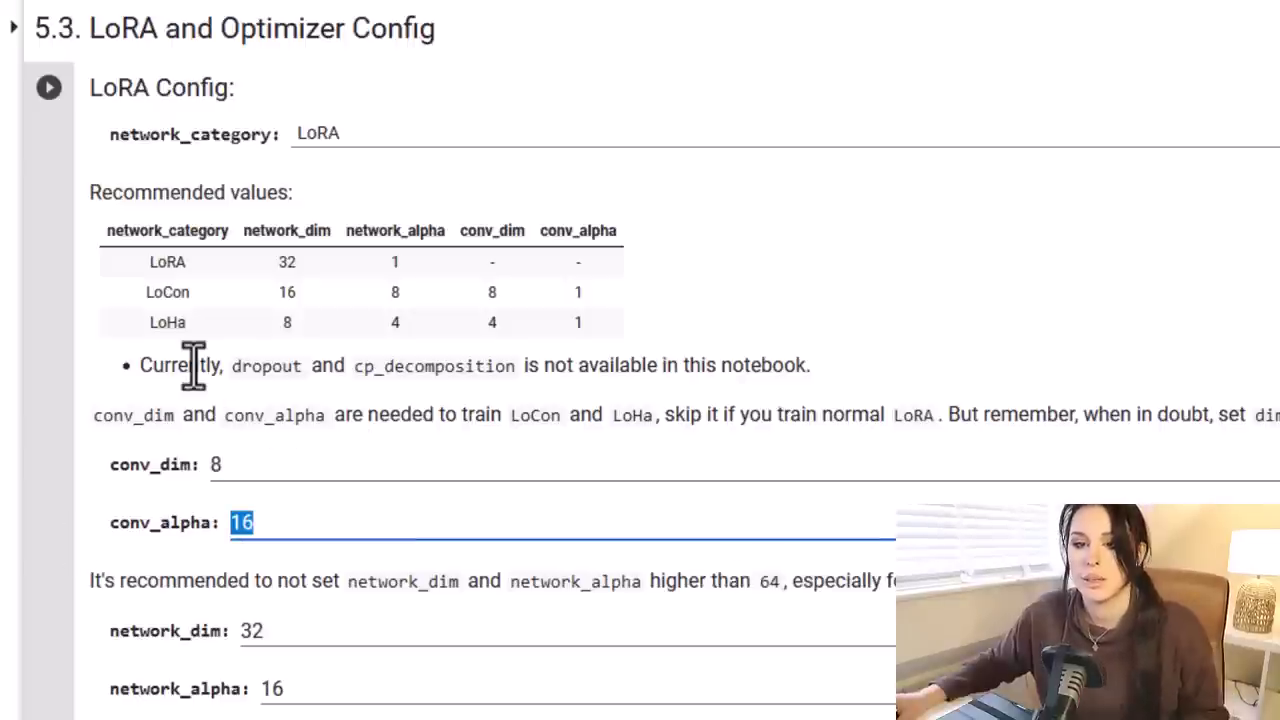
text(1)
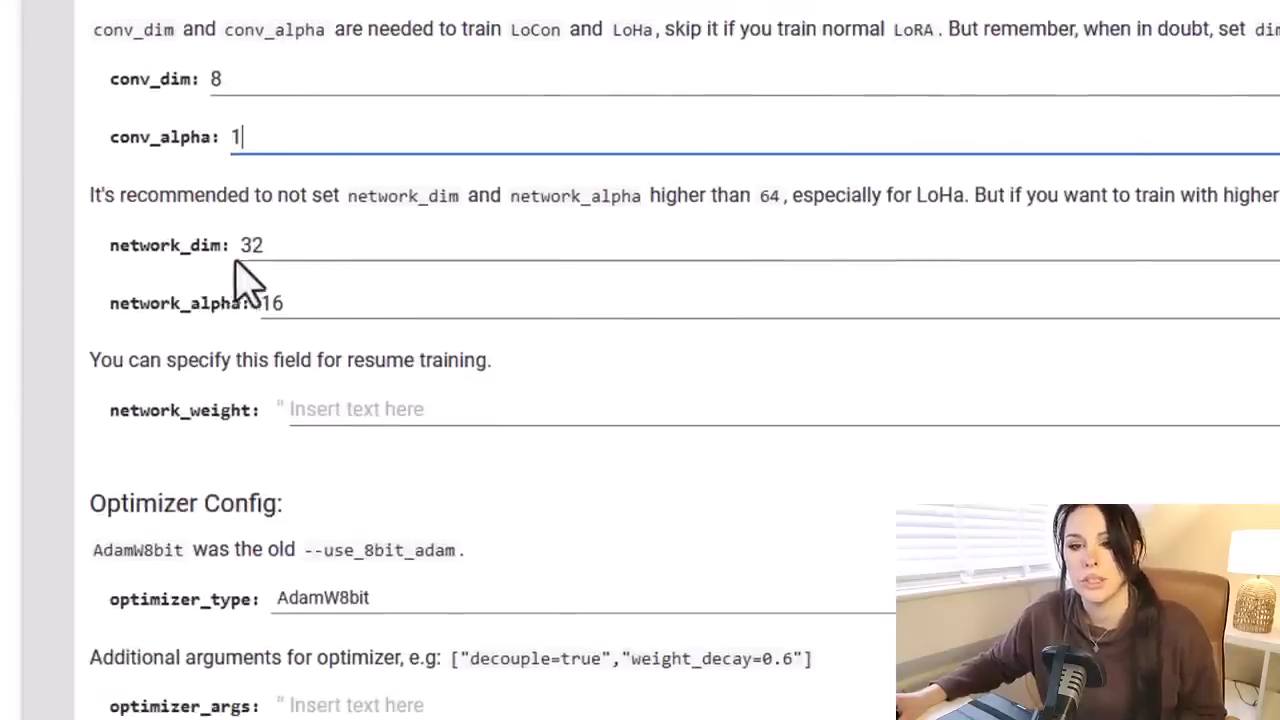
drag(257, 246, 230, 255)
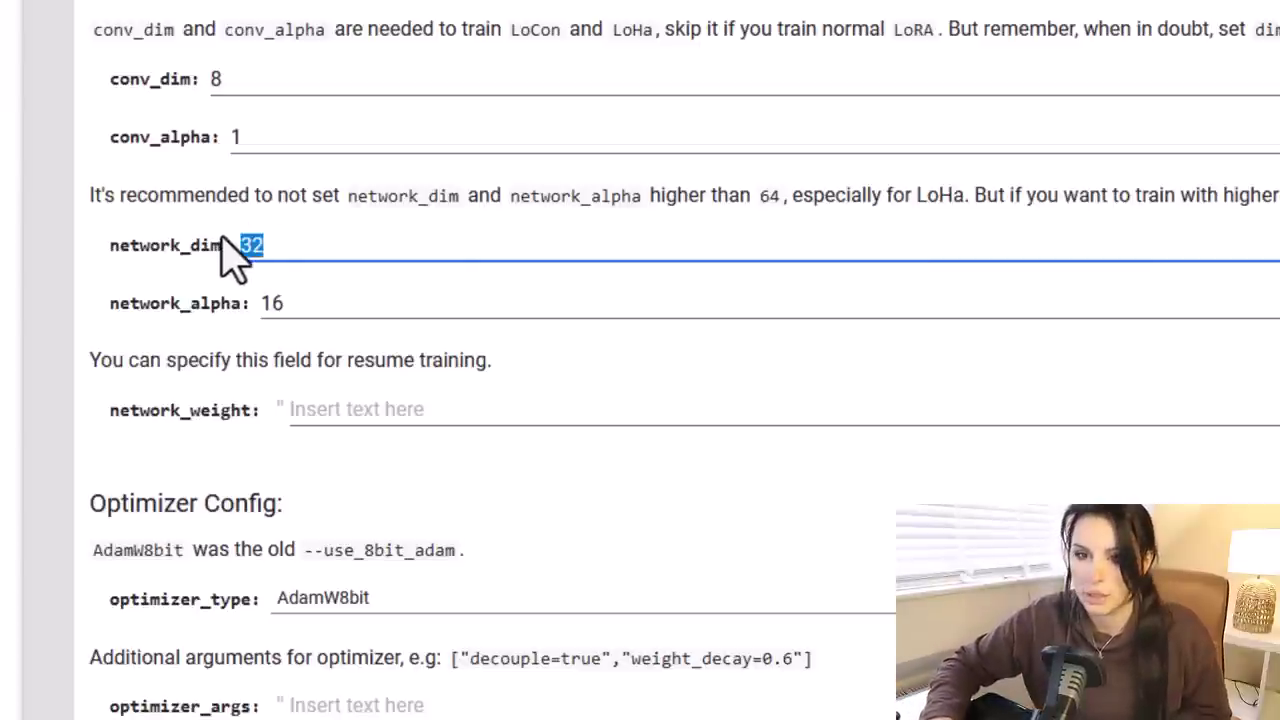
text(16)
drag(303, 300, 262, 304)
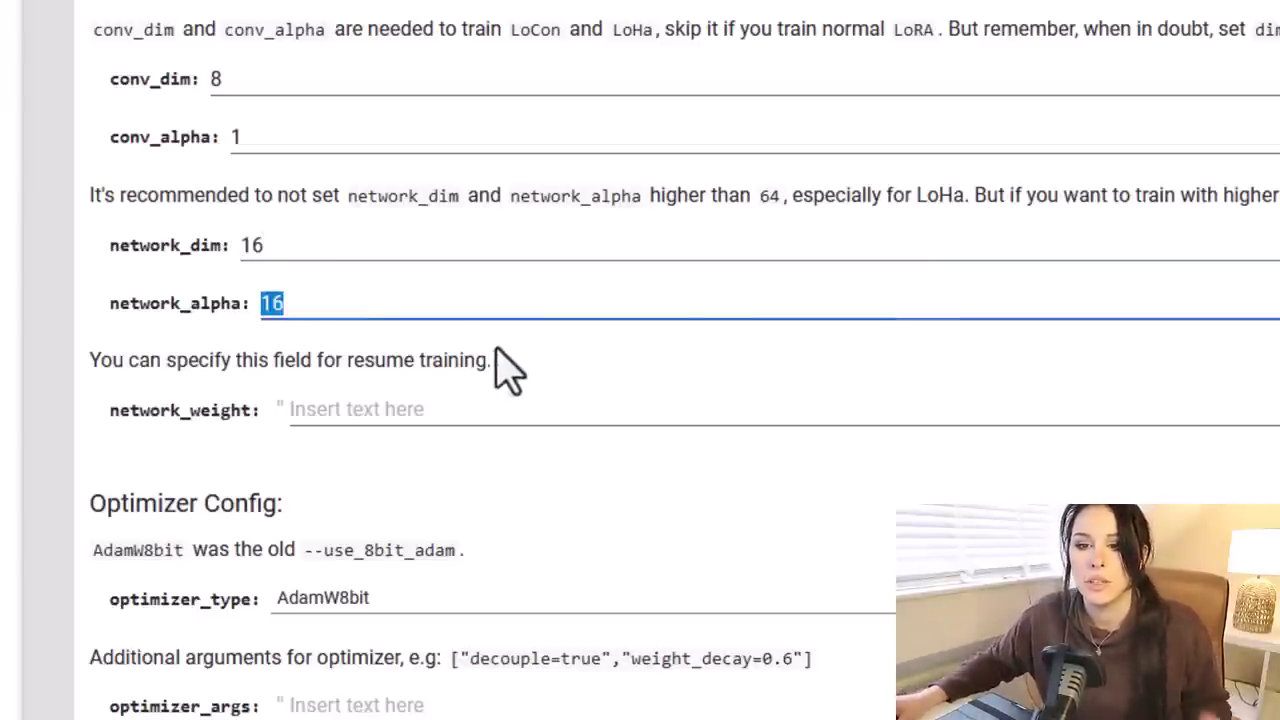
text(8)
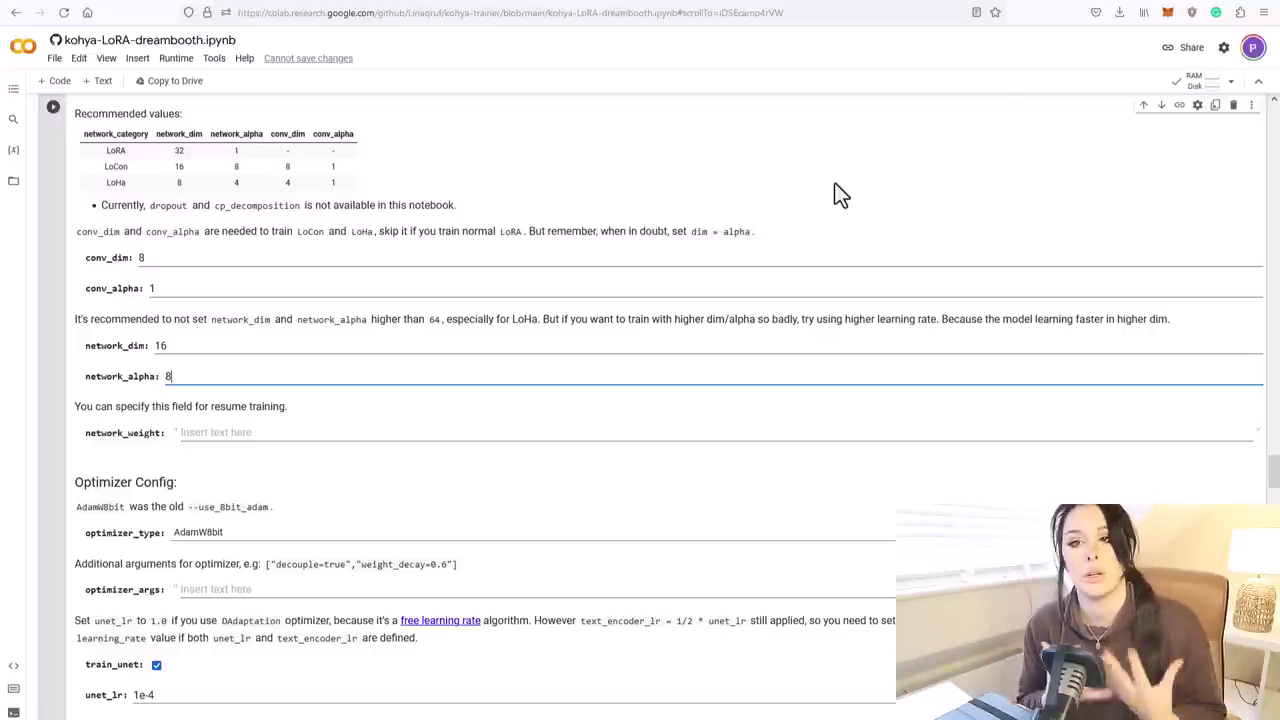
scroll(320, 371, down, 1)
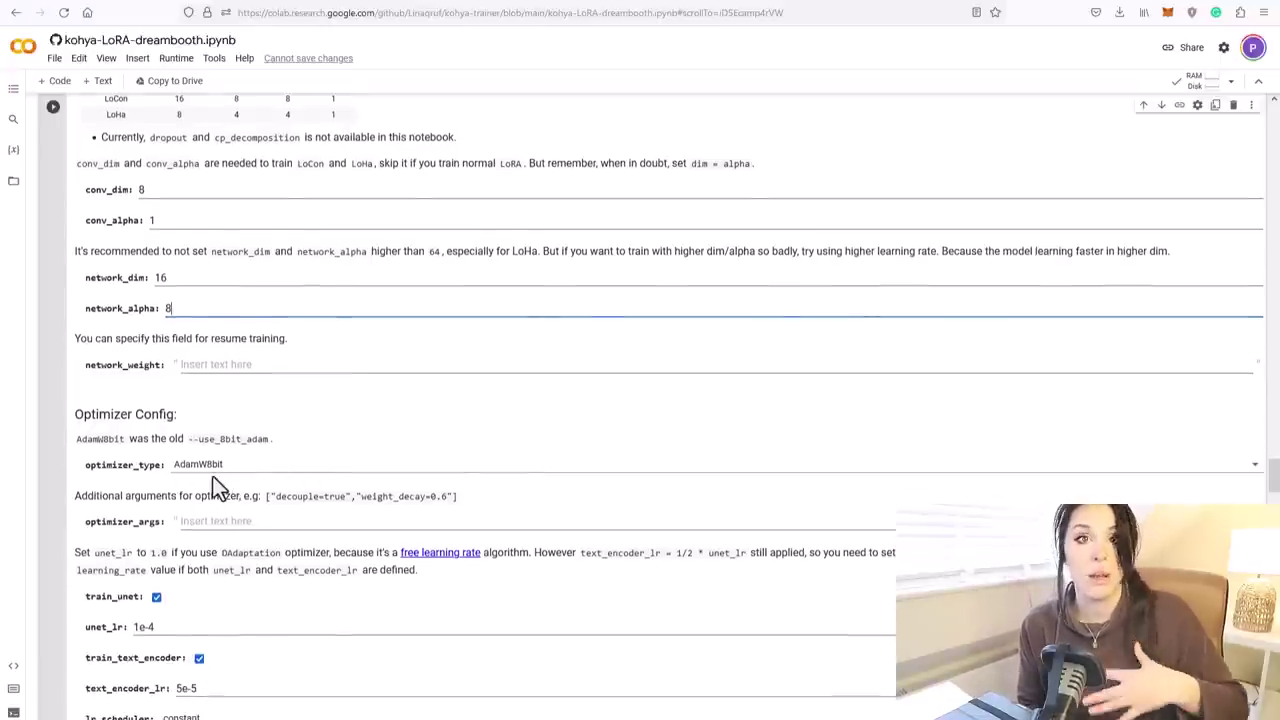
Step: Set unet_lr to 5e-4 and text_encoder_lr from 5e-5 to 1e-4
scroll(212, 475, down, 3)
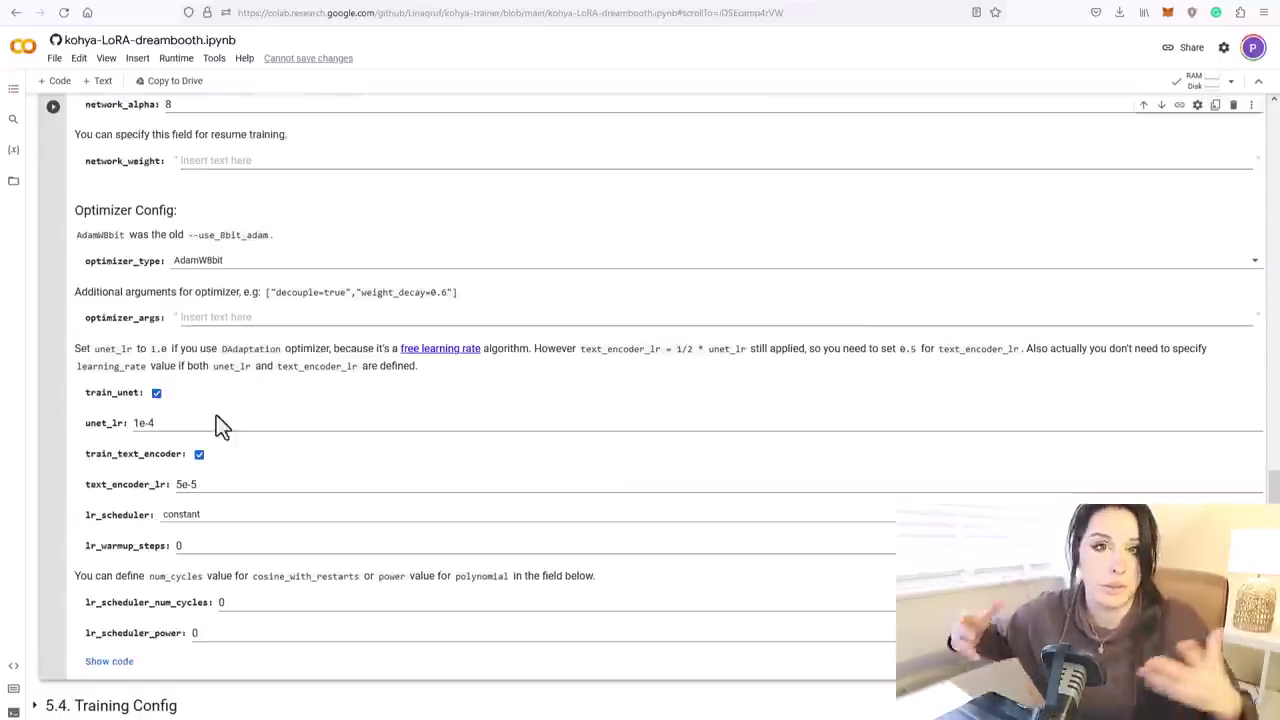
drag(188, 432, 71, 405)
text(5e-4)
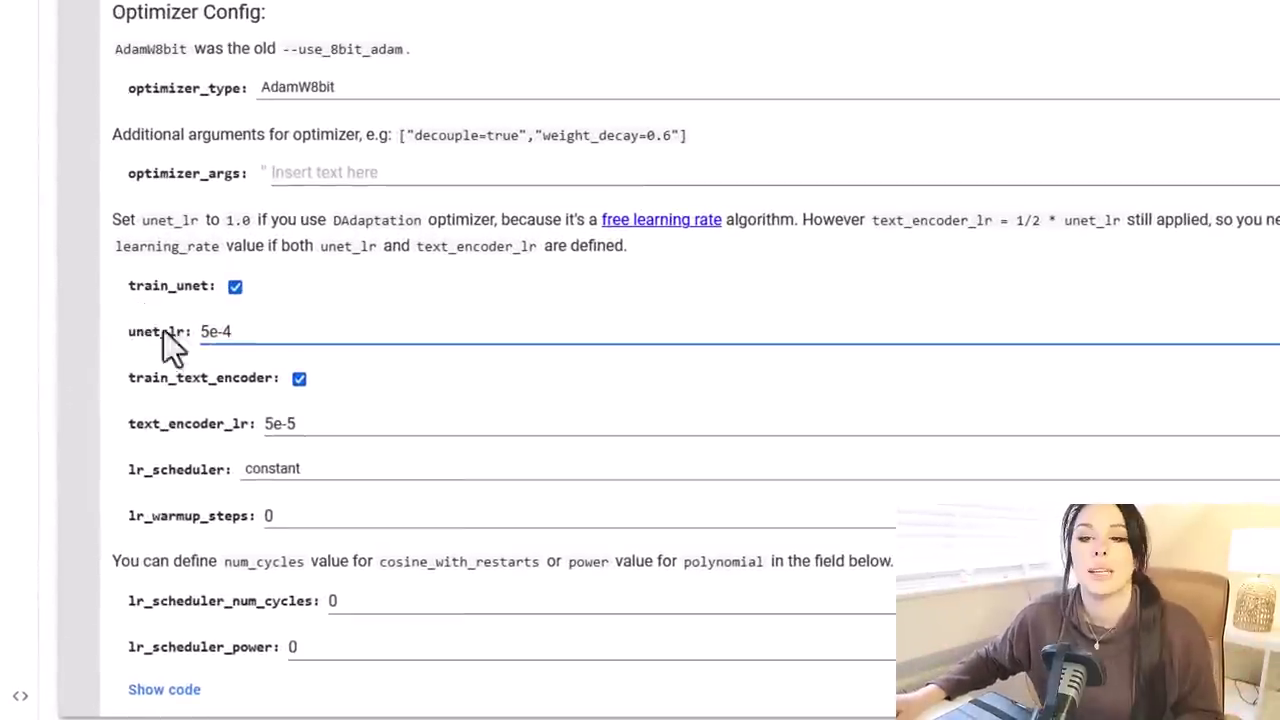
drag(361, 423, 223, 423)
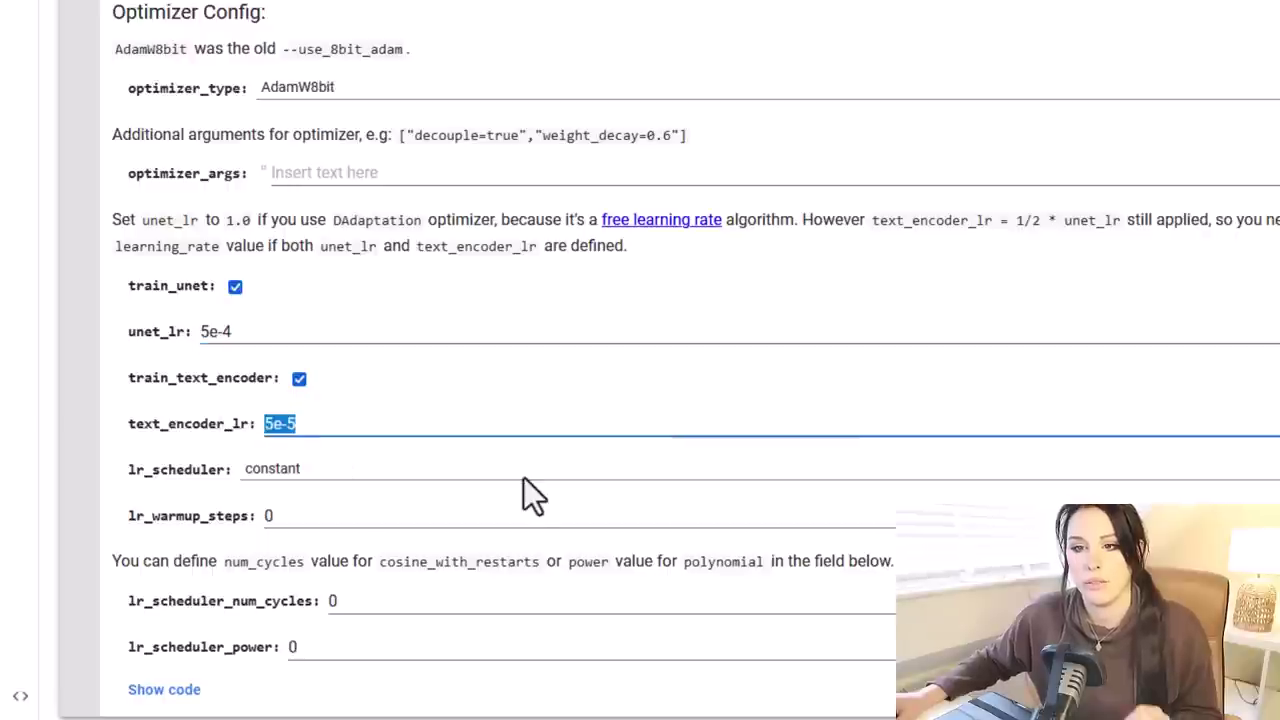
text(1e-4)
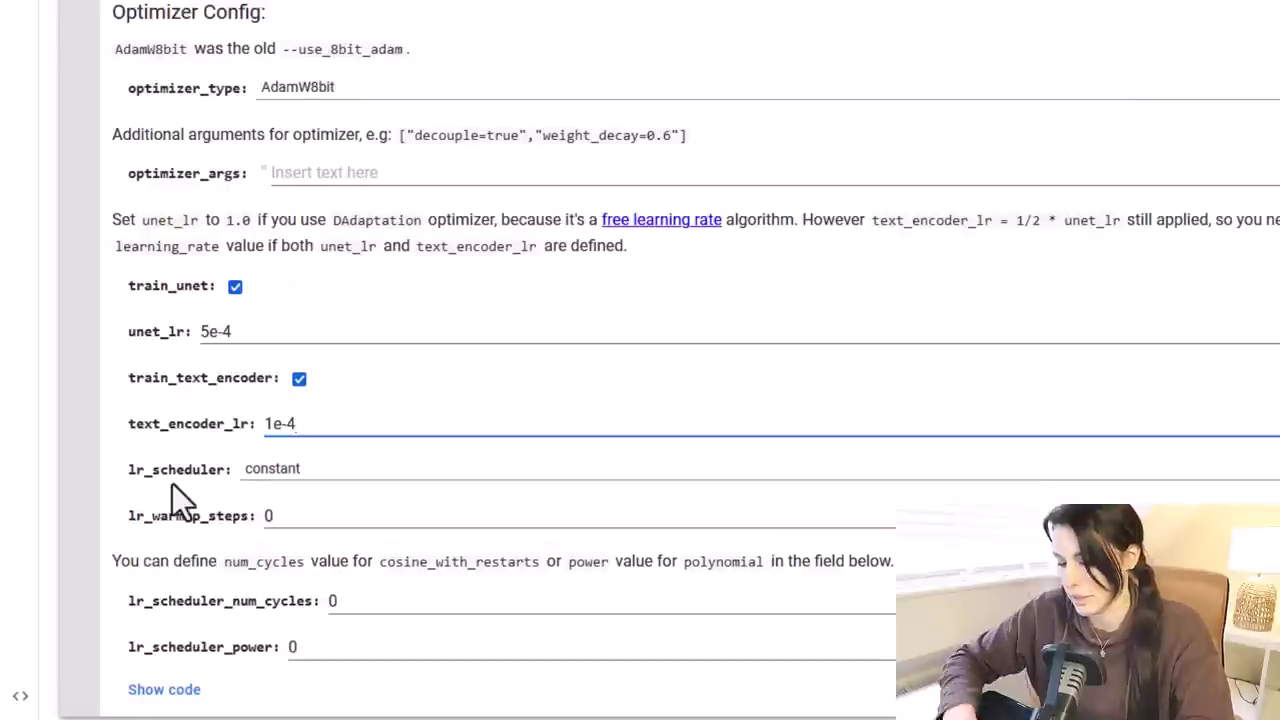
Step: Choose cosine_with_restarts as the lr_scheduler and set lr_warmup_steps to 0.05
click(300, 473)
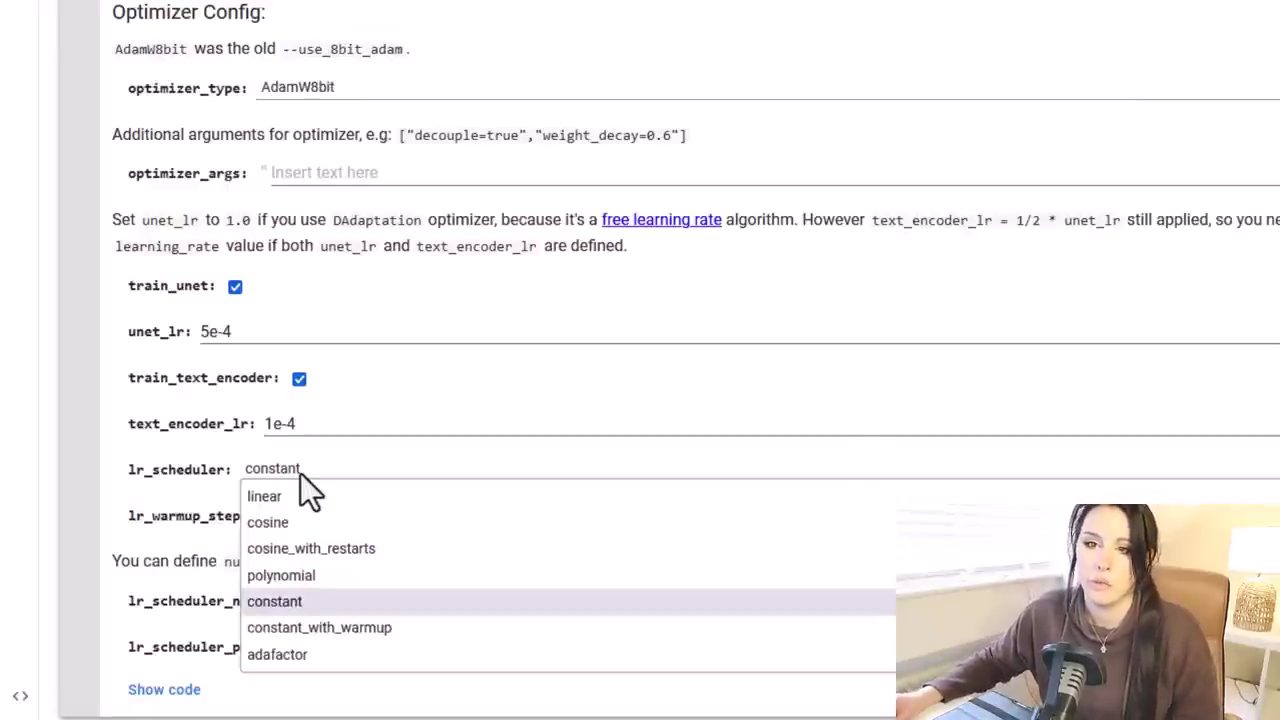
click(360, 558)
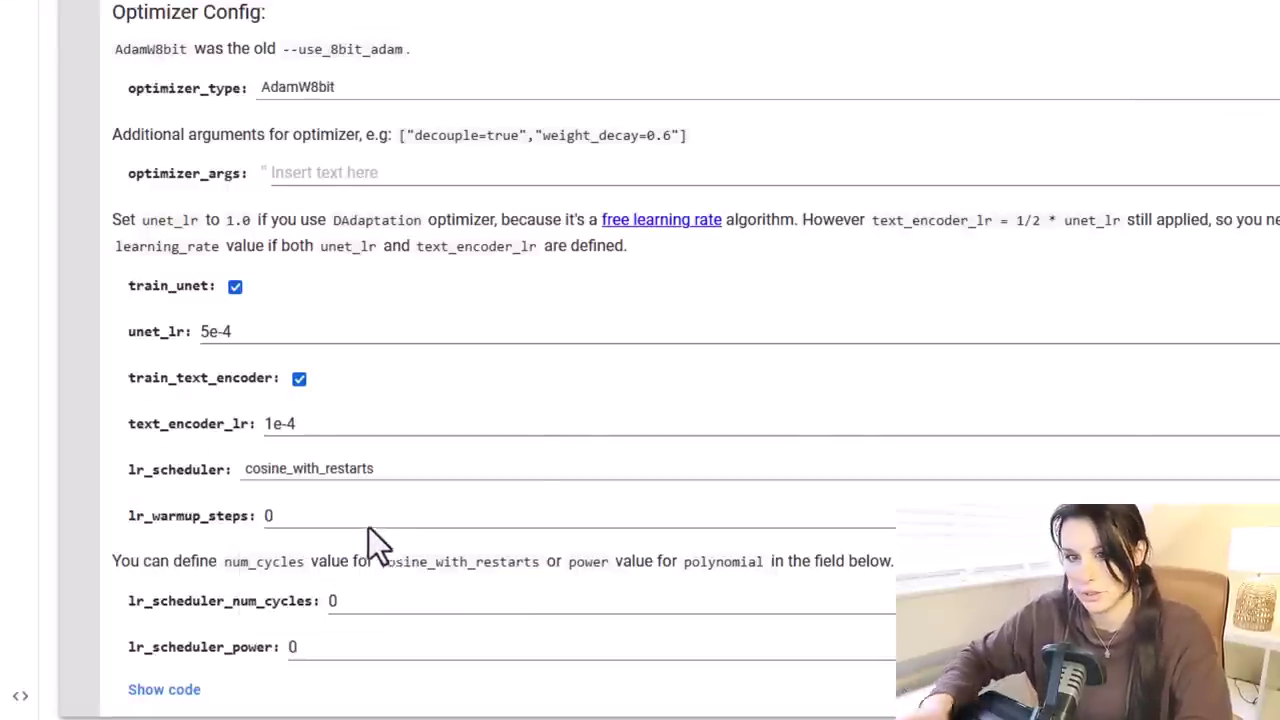
click(358, 512)
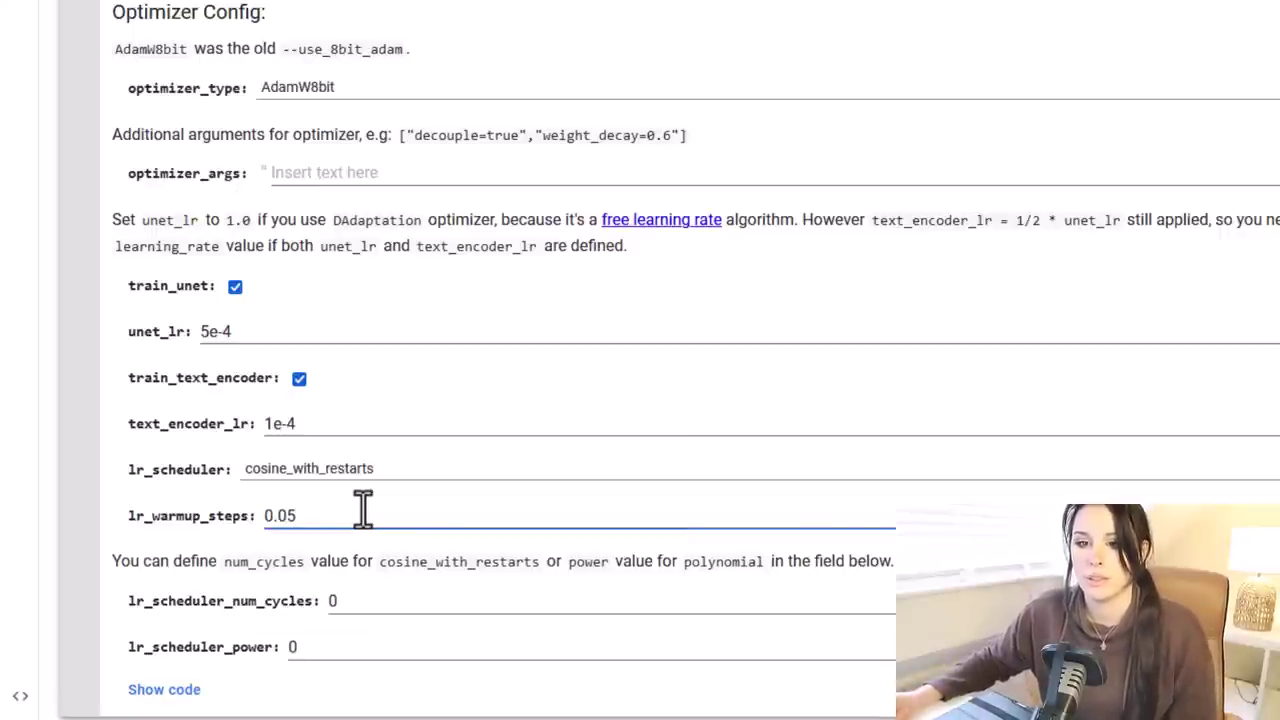
key(Tab)
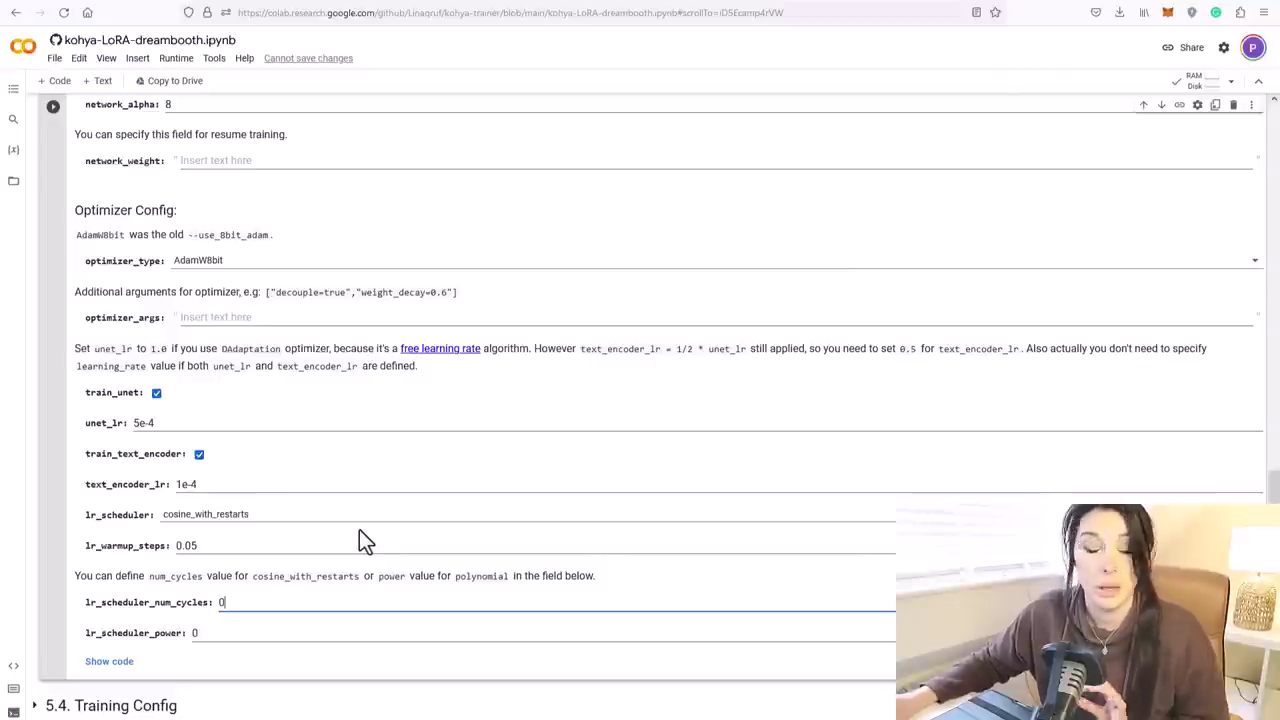
scroll(309, 414, up, 3)
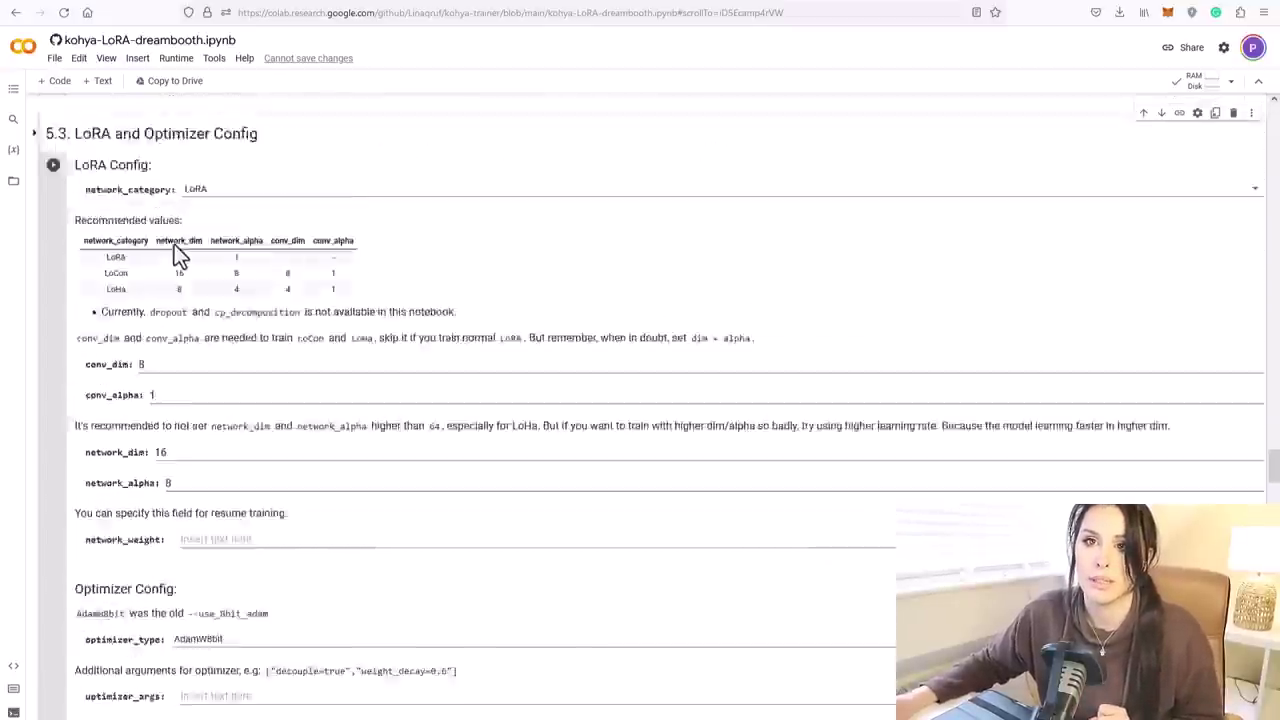
scroll(174, 256, up, 1)
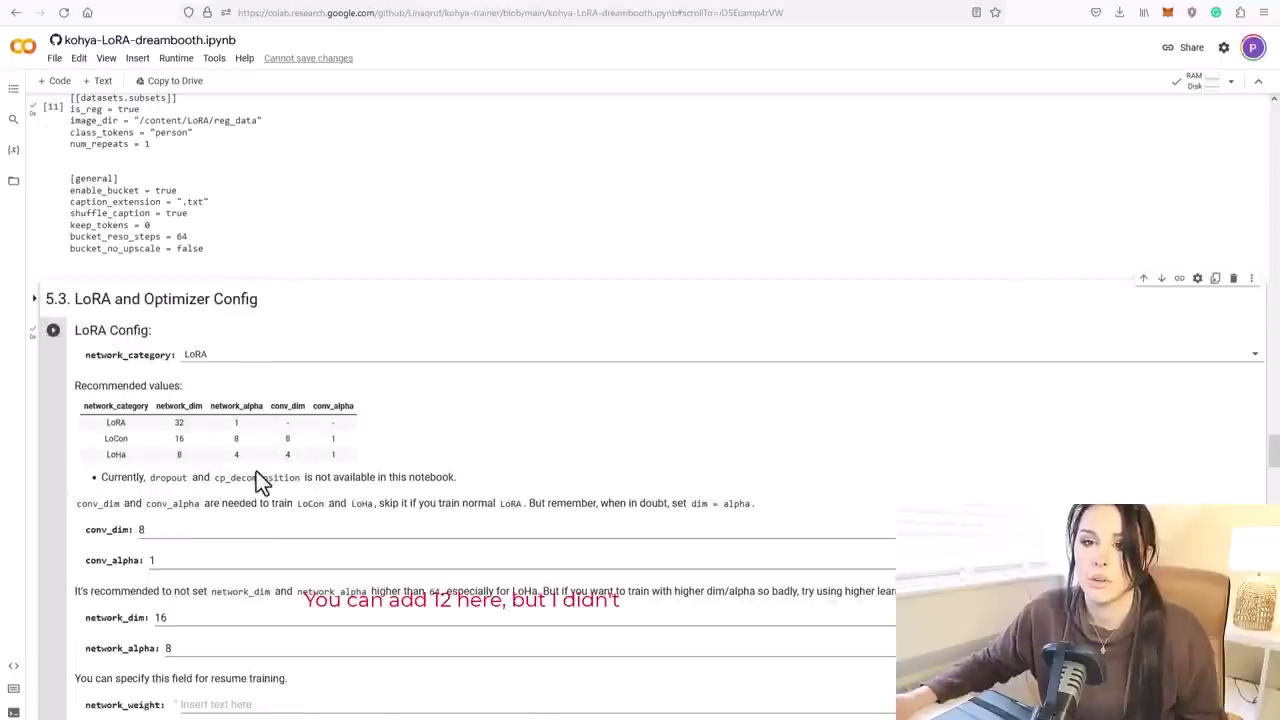
Step: Scroll down the notebook to the 5.4 Training Config cell
scroll(256, 472, down, 10)
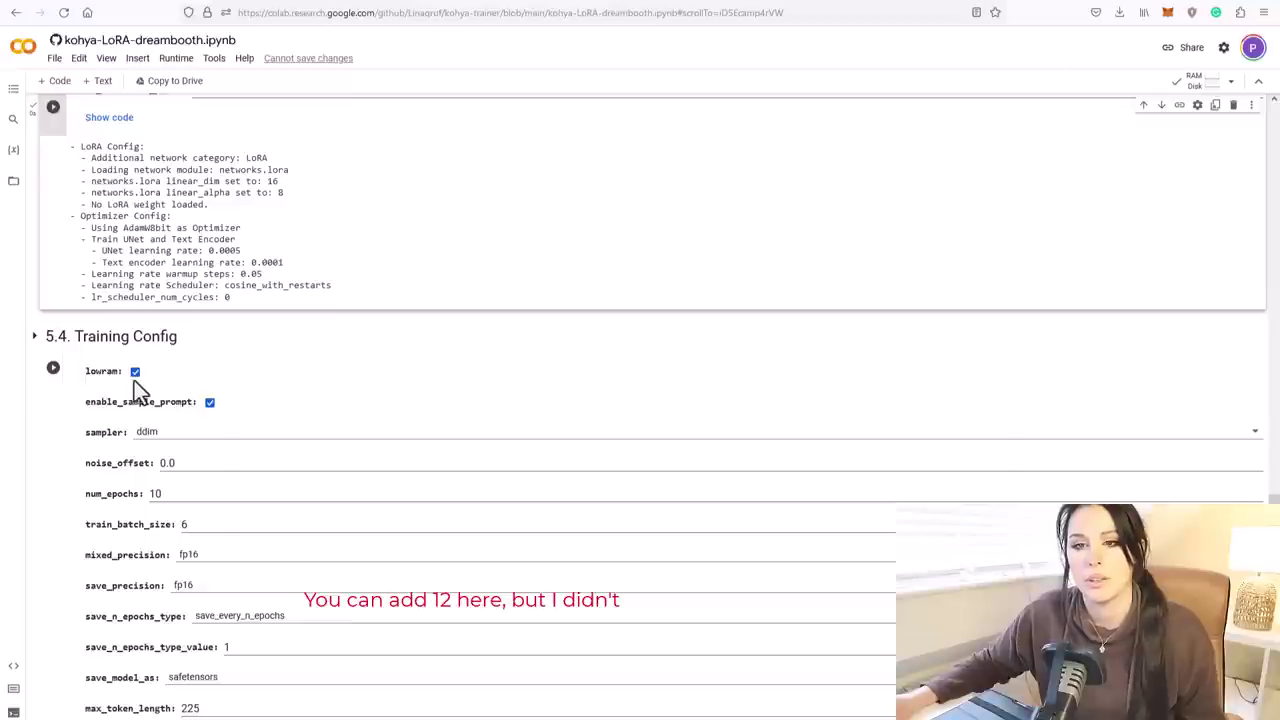
scroll(155, 398, down, 1)
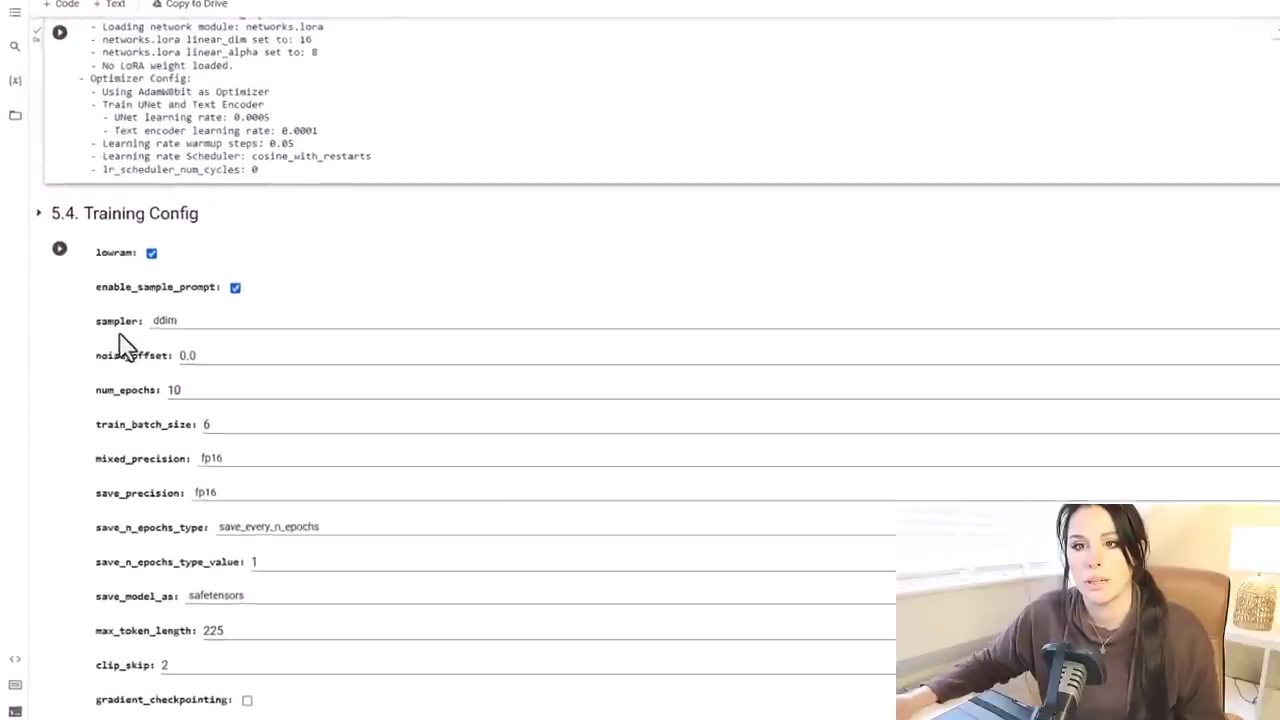
scroll(232, 205, down, 1)
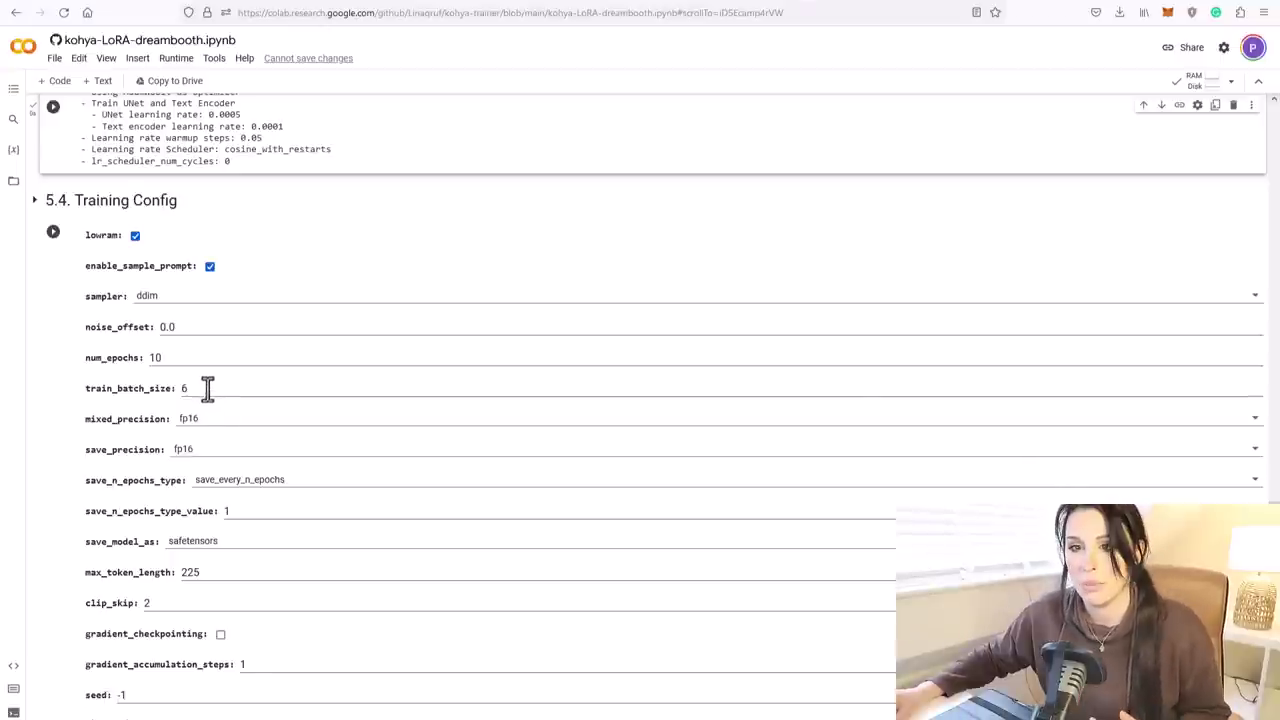
Step: Set train_batch_size to 2, keep safetensors as save_model_as, and run Training Config
double_click(206, 388)
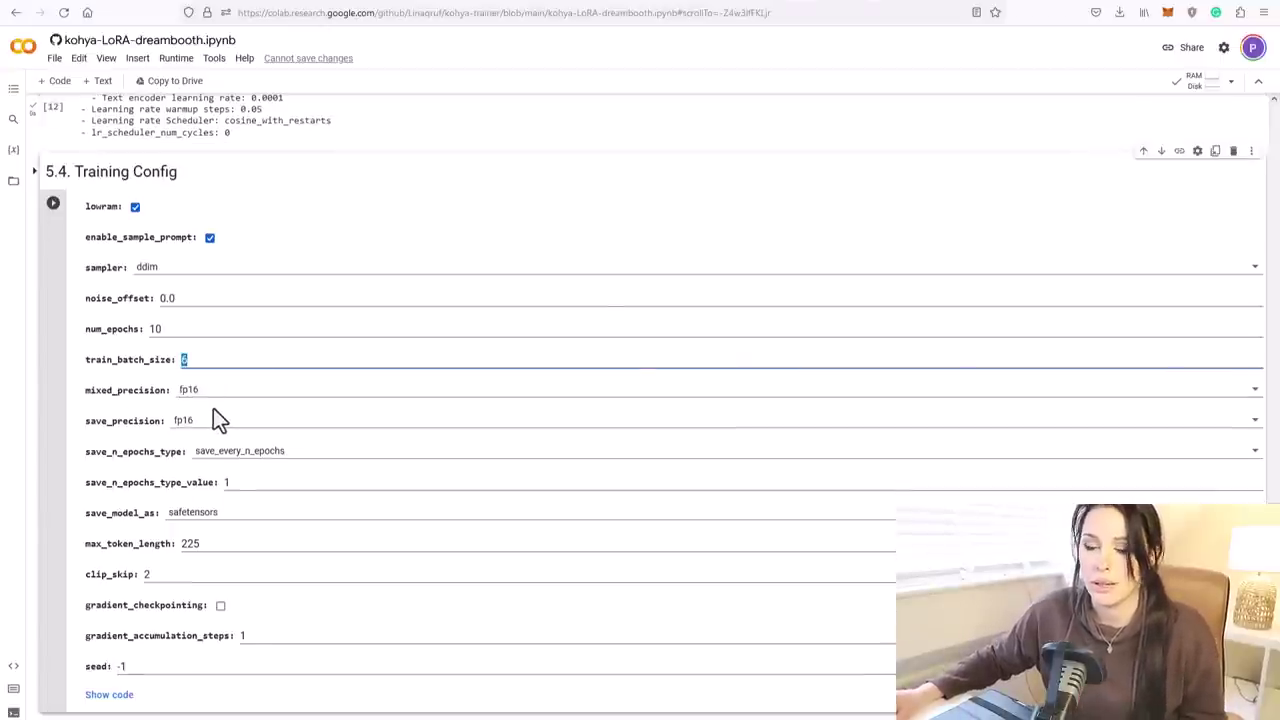
text(2)
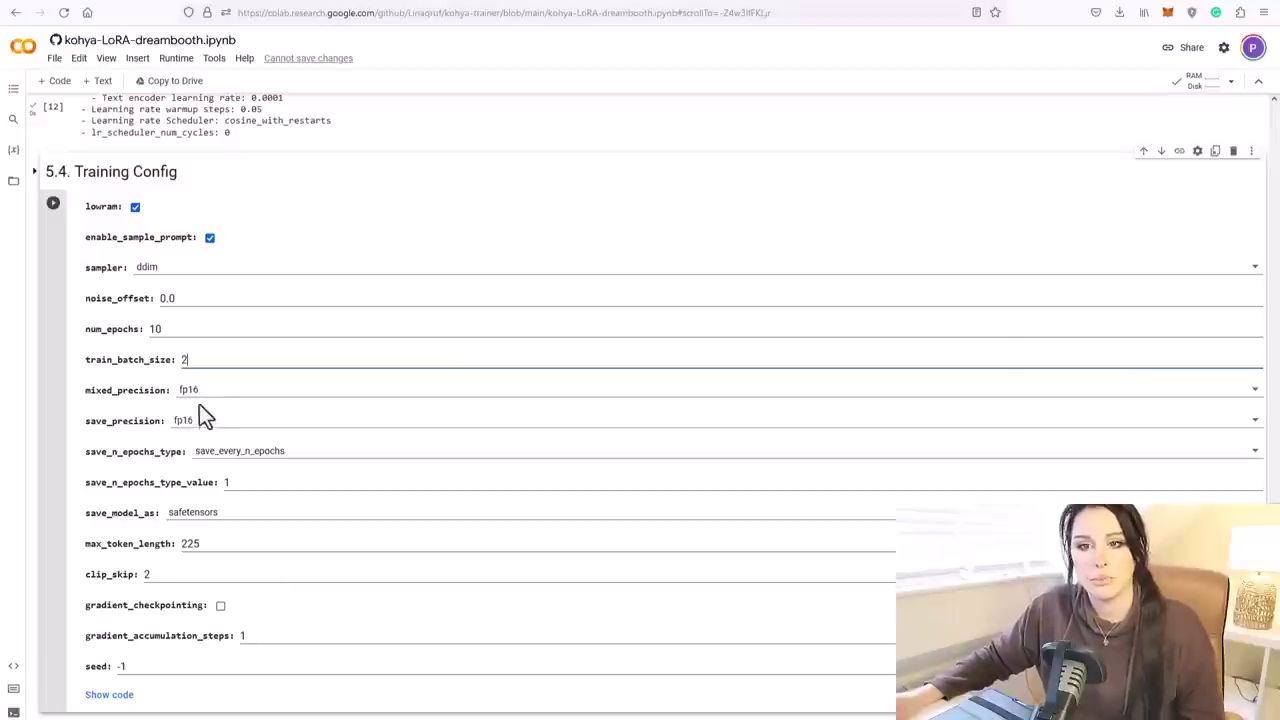
scroll(223, 420, down, 2)
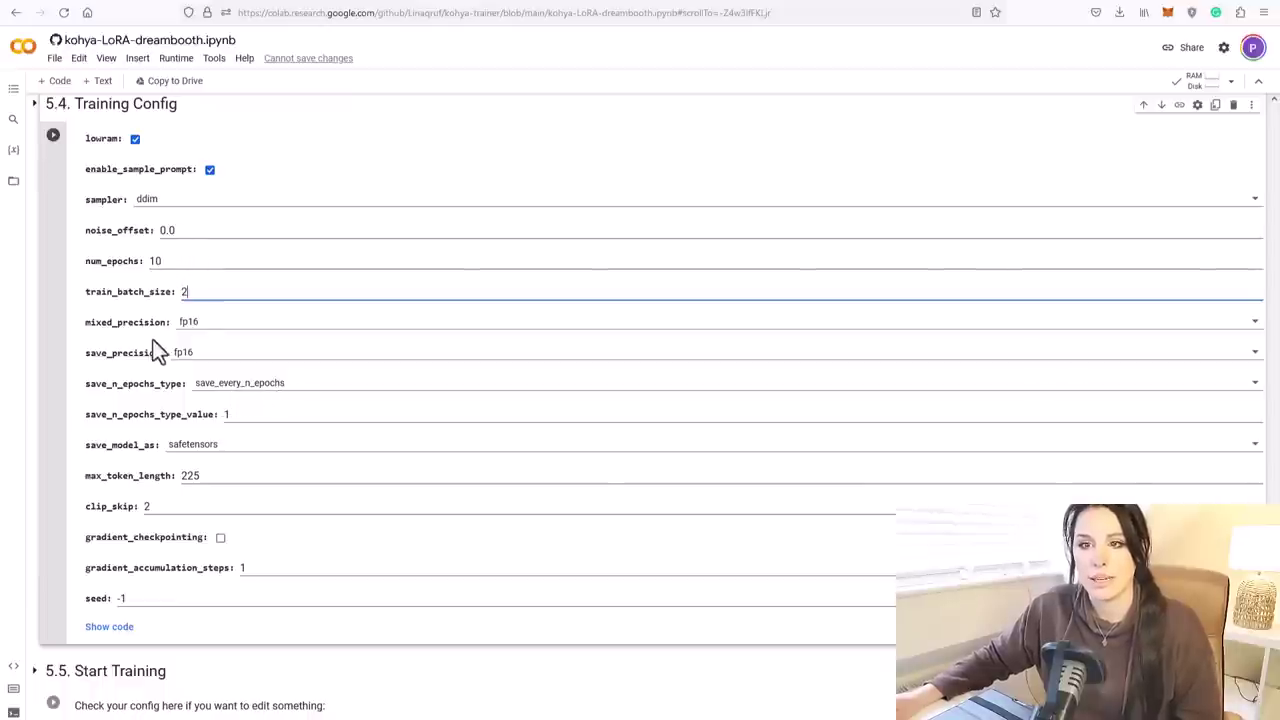
scroll(154, 347, down, 2)
scroll(172, 340, down, 2)
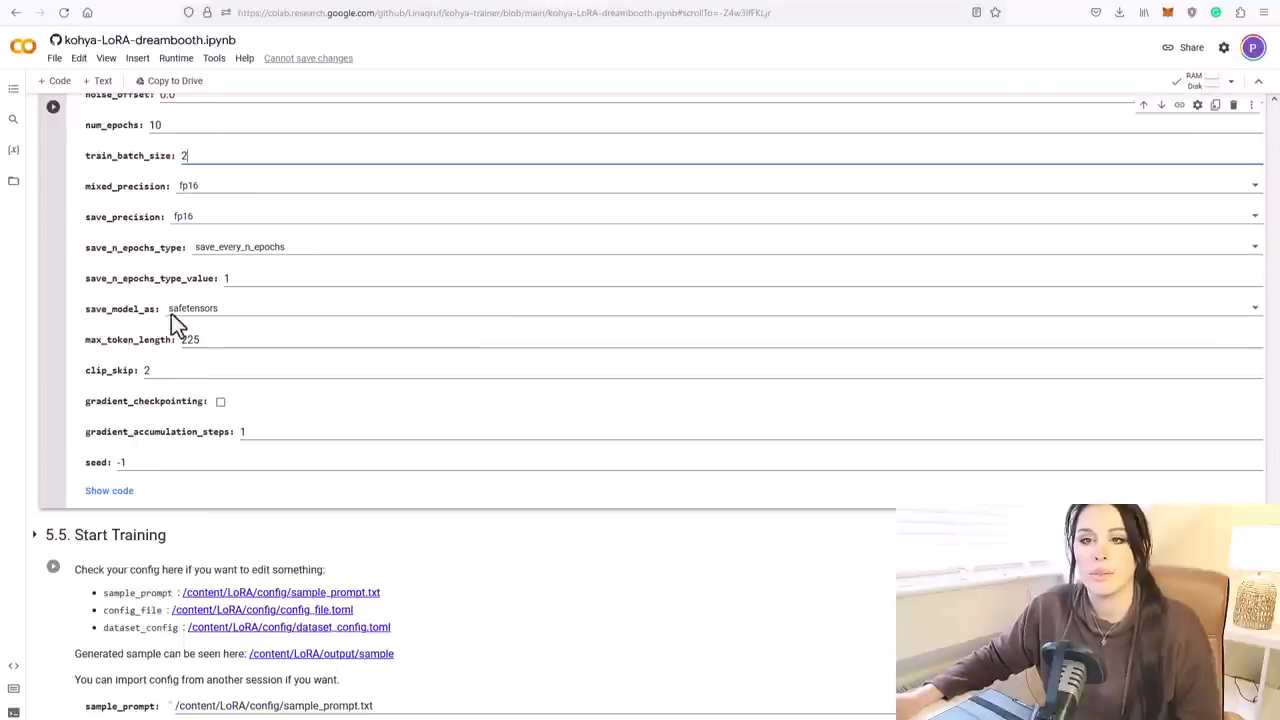
click(181, 308)
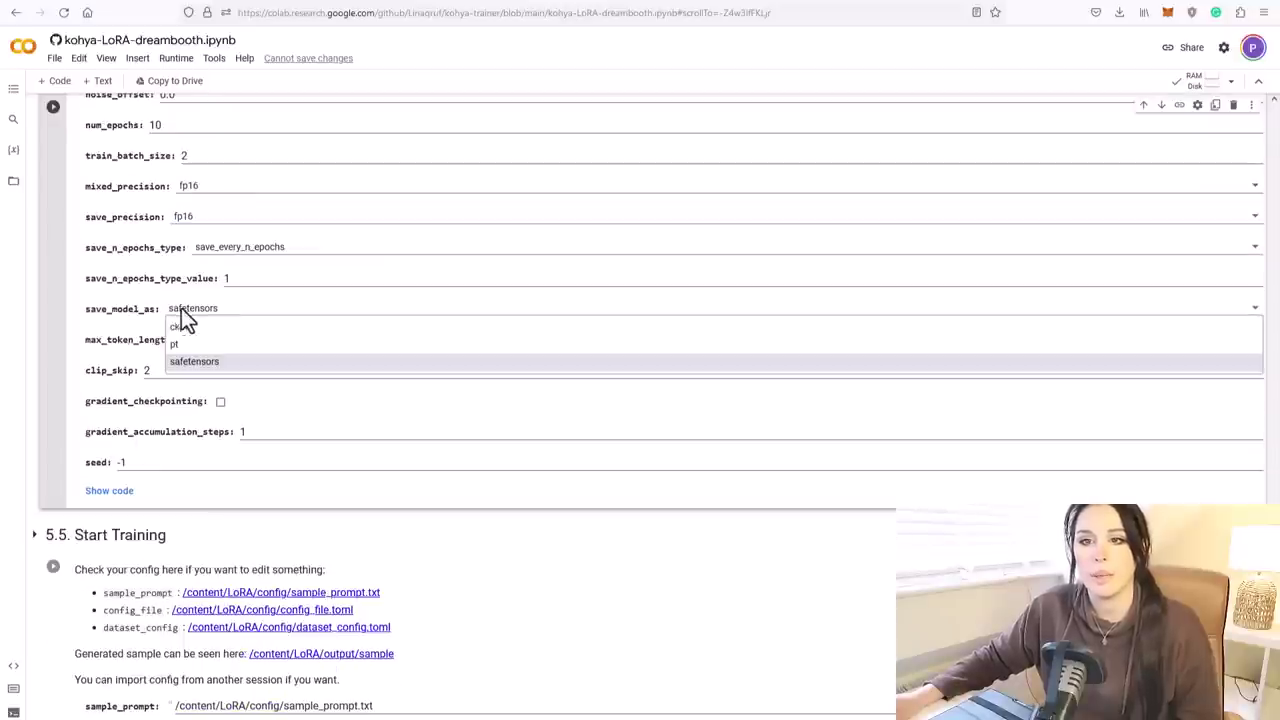
click(178, 361)
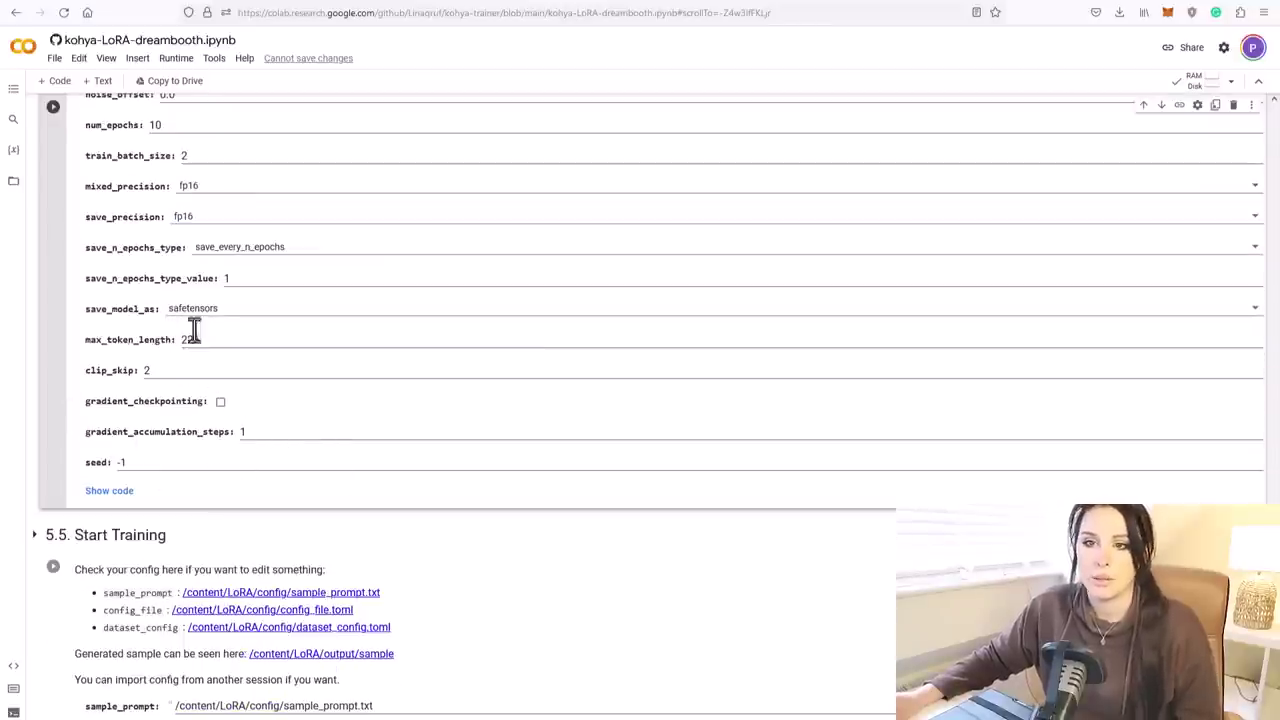
scroll(253, 450, up, 5)
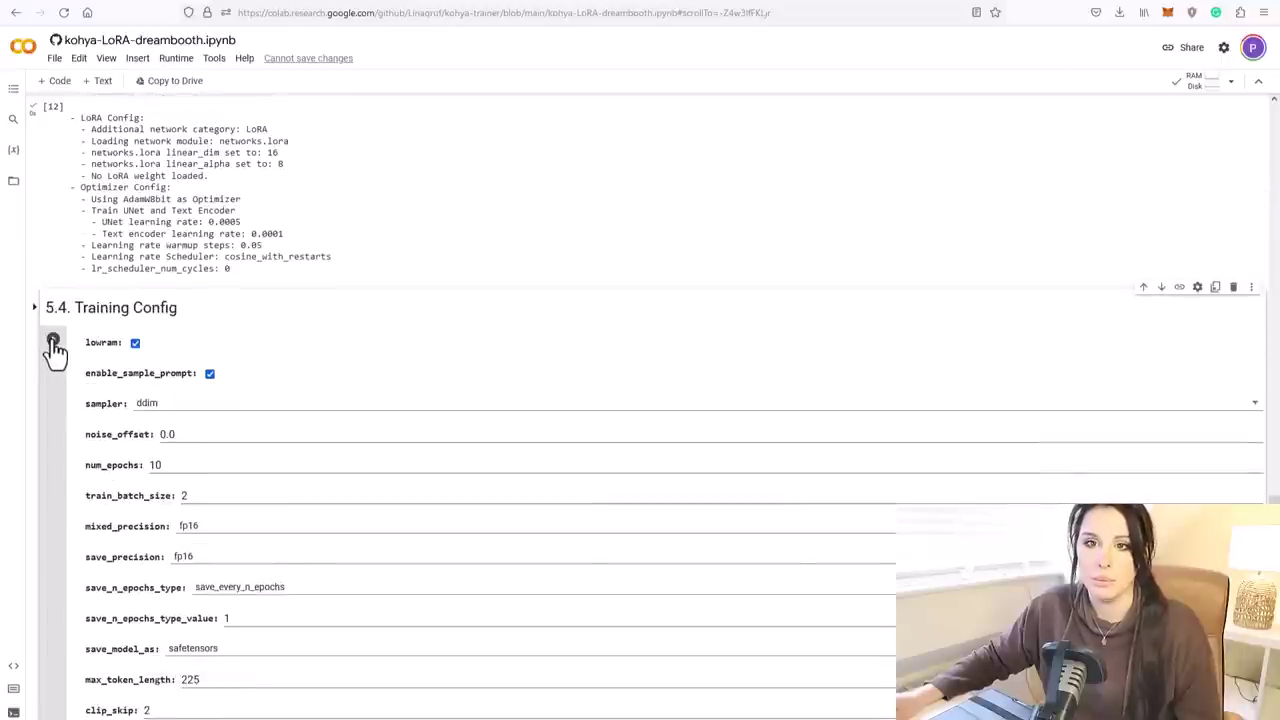
click(53, 340)
Step: Scroll to 5.5 Start Training and run that cell to begin training the LoRA
scroll(215, 409, down, 10)
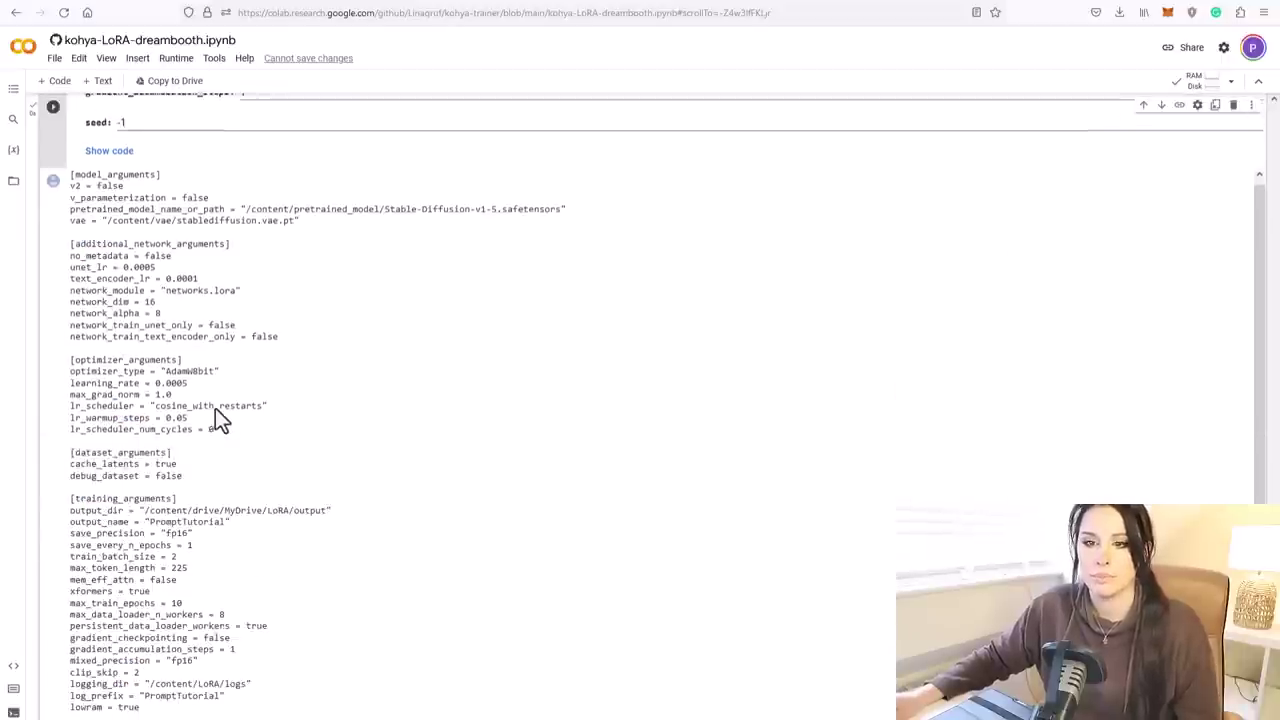
scroll(212, 406, down, 4)
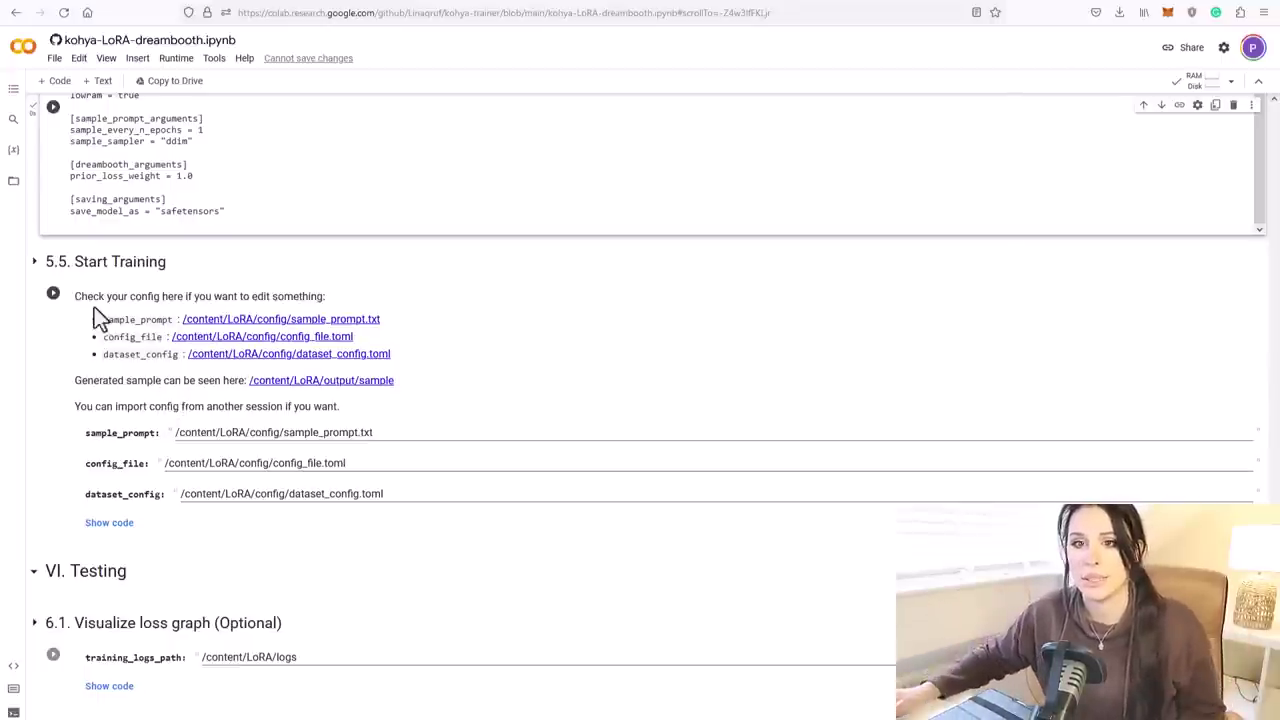
click(53, 294)
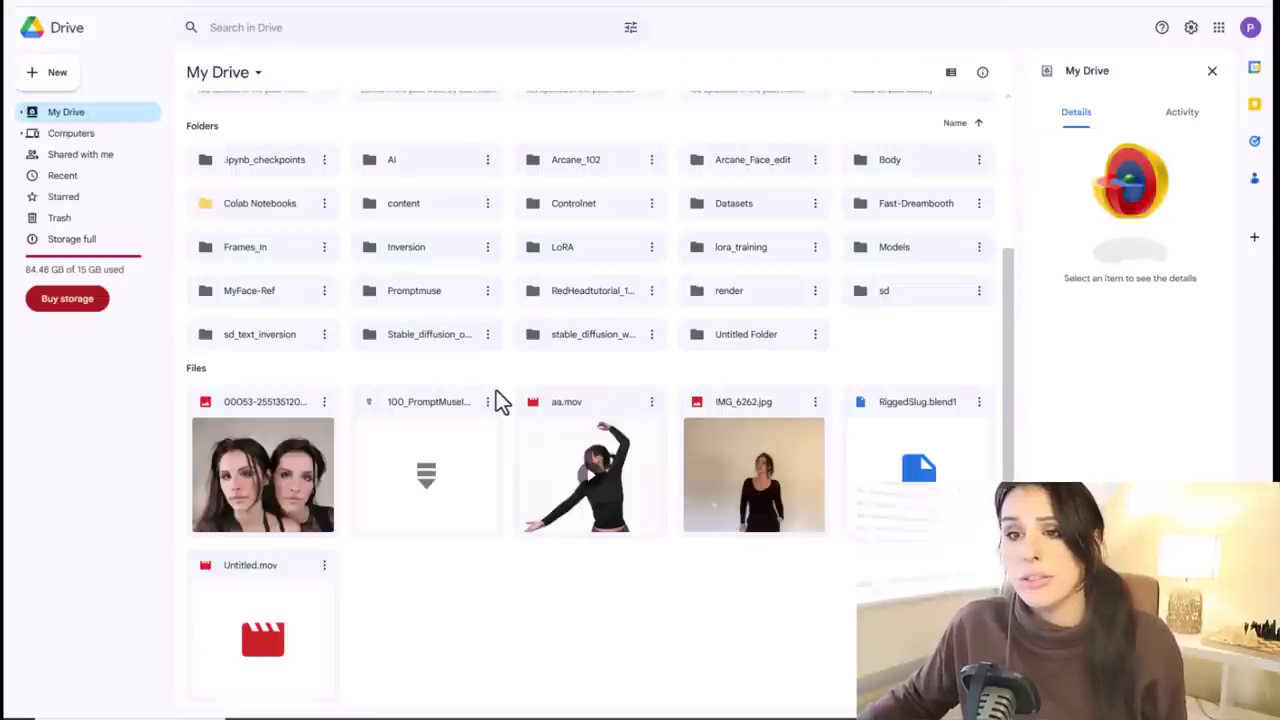
Step: Open LoRA > output in Drive and select the ten PromptTutorial files to download
double_click(586, 258)
click(256, 191)
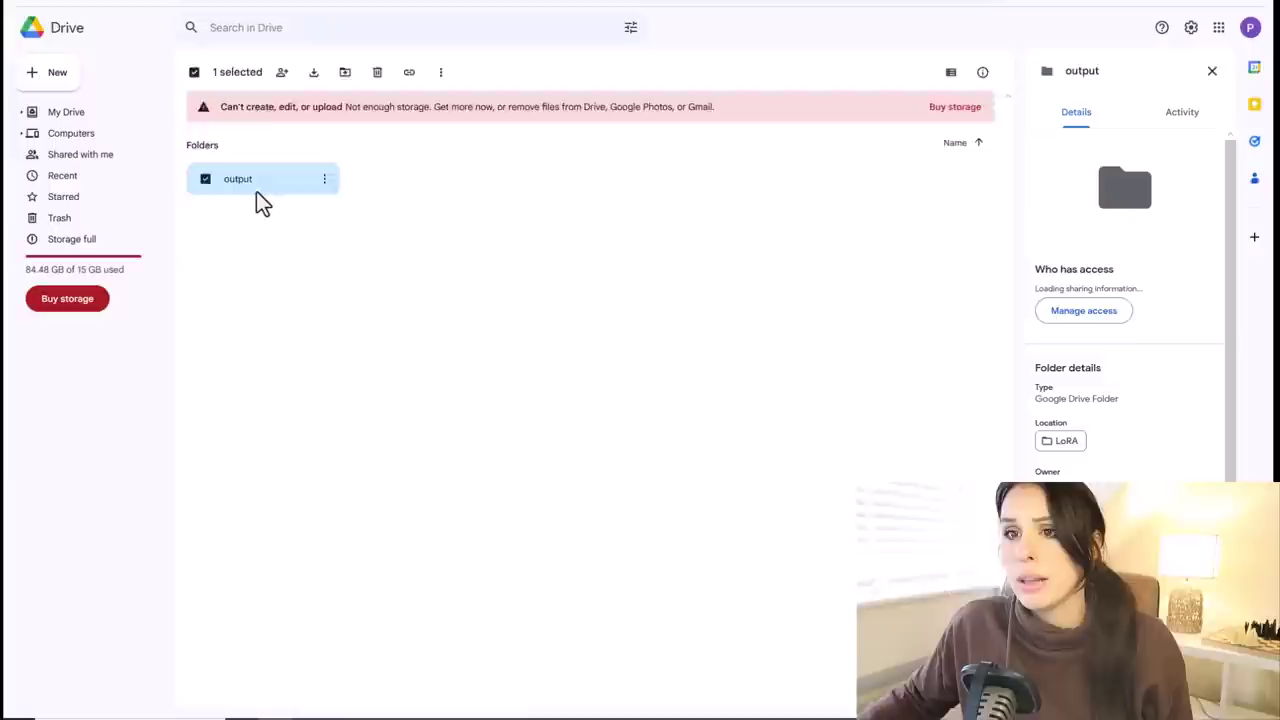
double_click(256, 191)
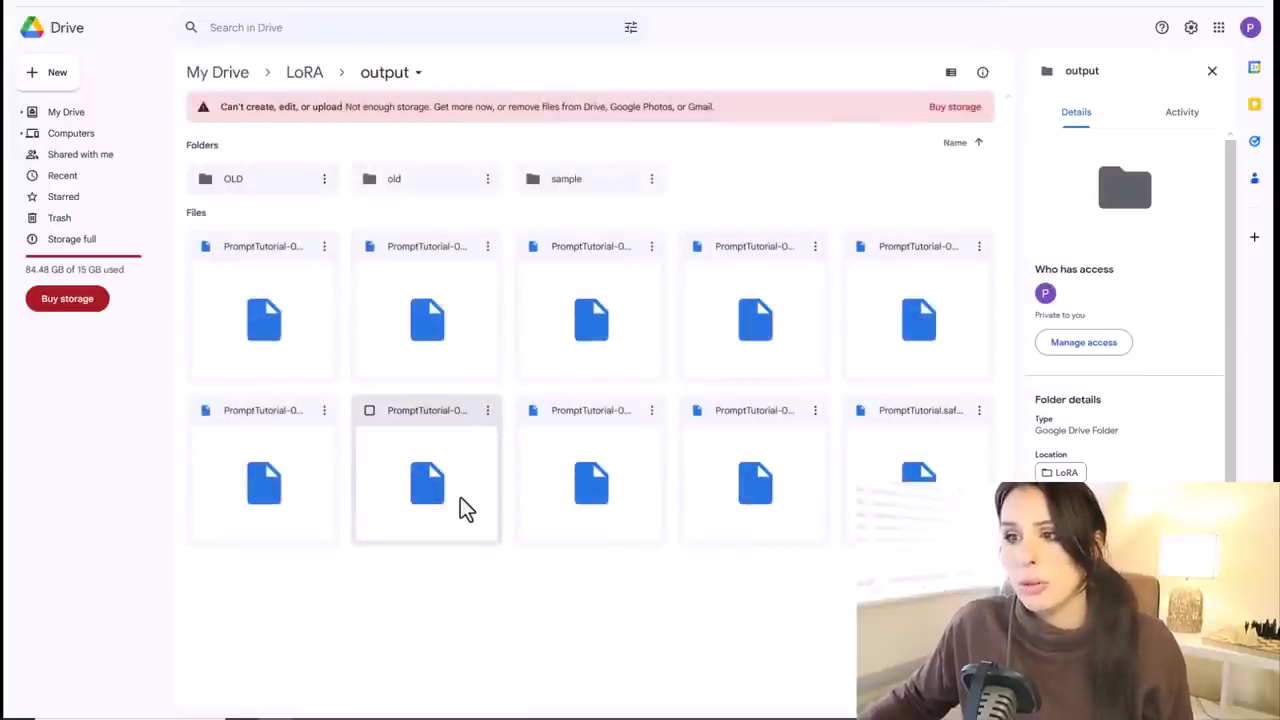
drag(994, 612, 295, 276)
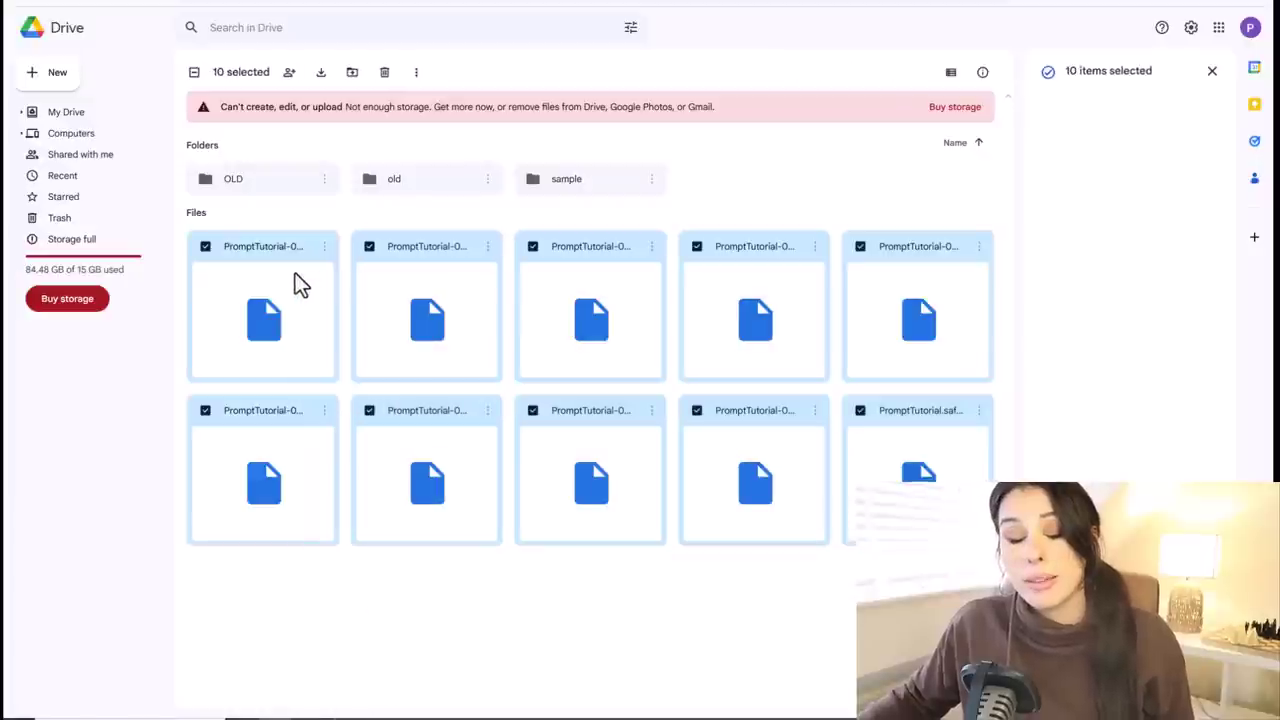
right_click(295, 274)
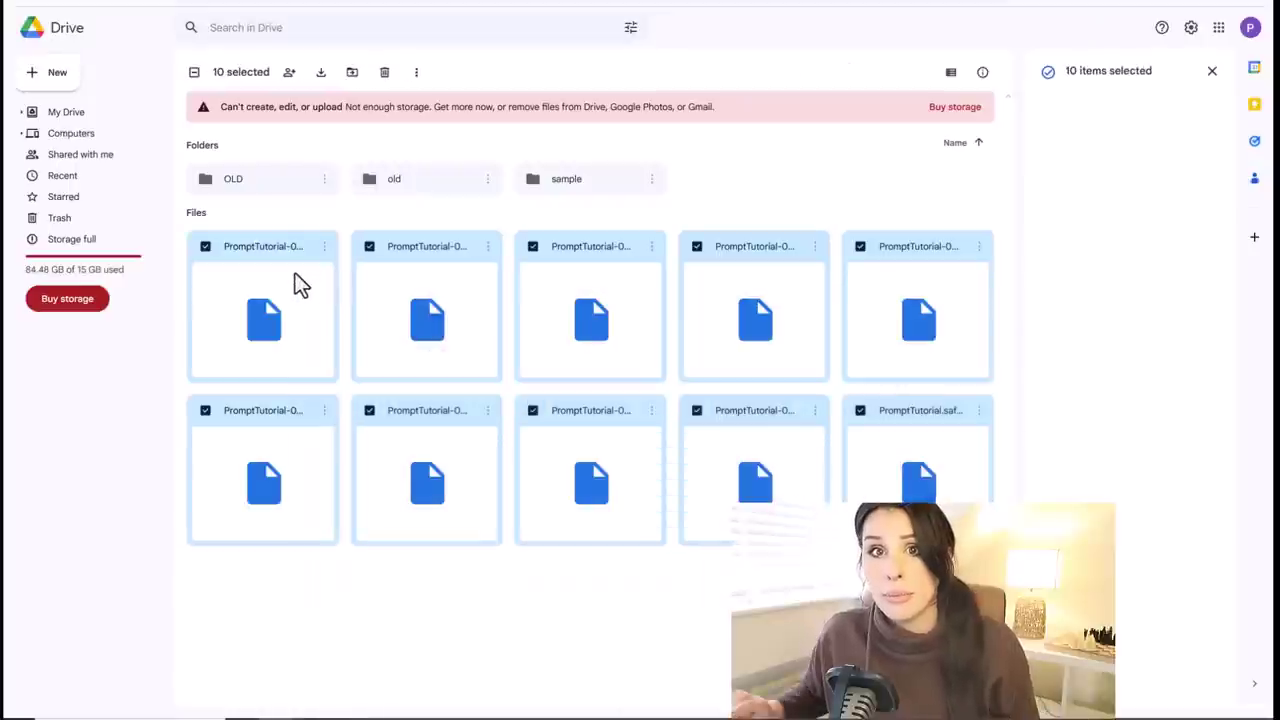
right_click(295, 275)
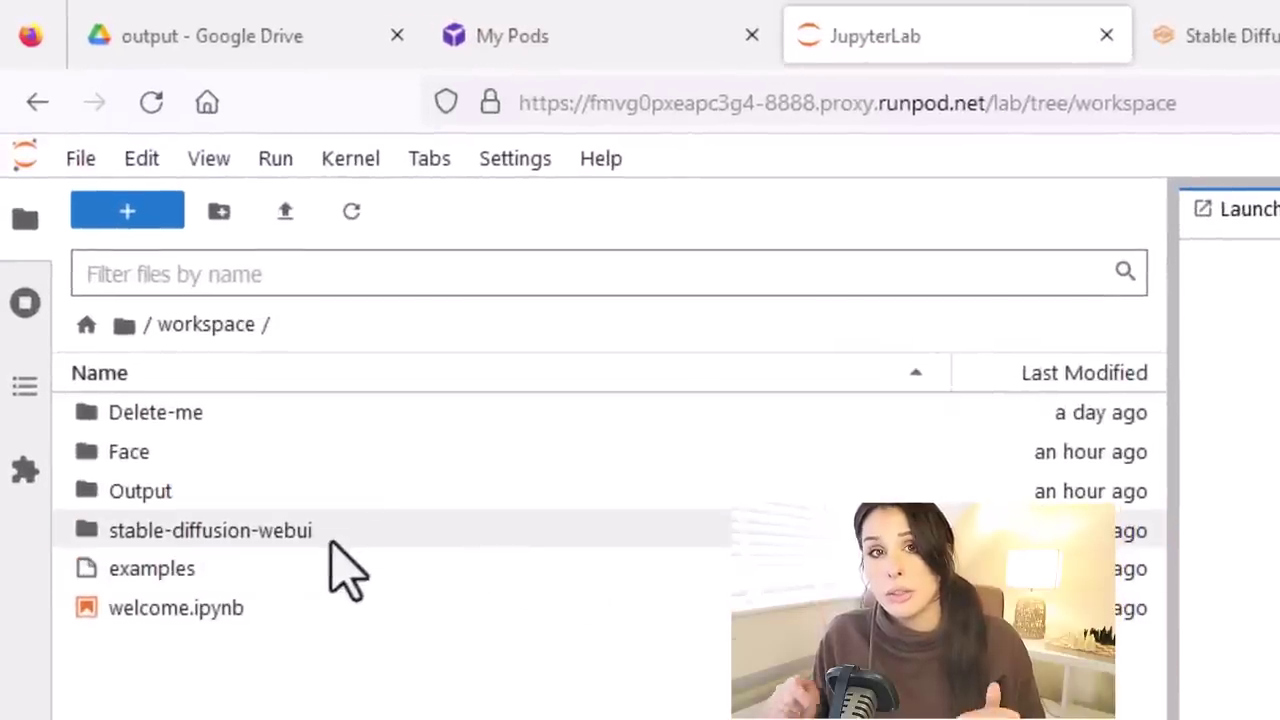
Step: Browse to stable-diffusion-webui/models/Lora to see the PromptTutorial safetensors files
double_click(334, 545)
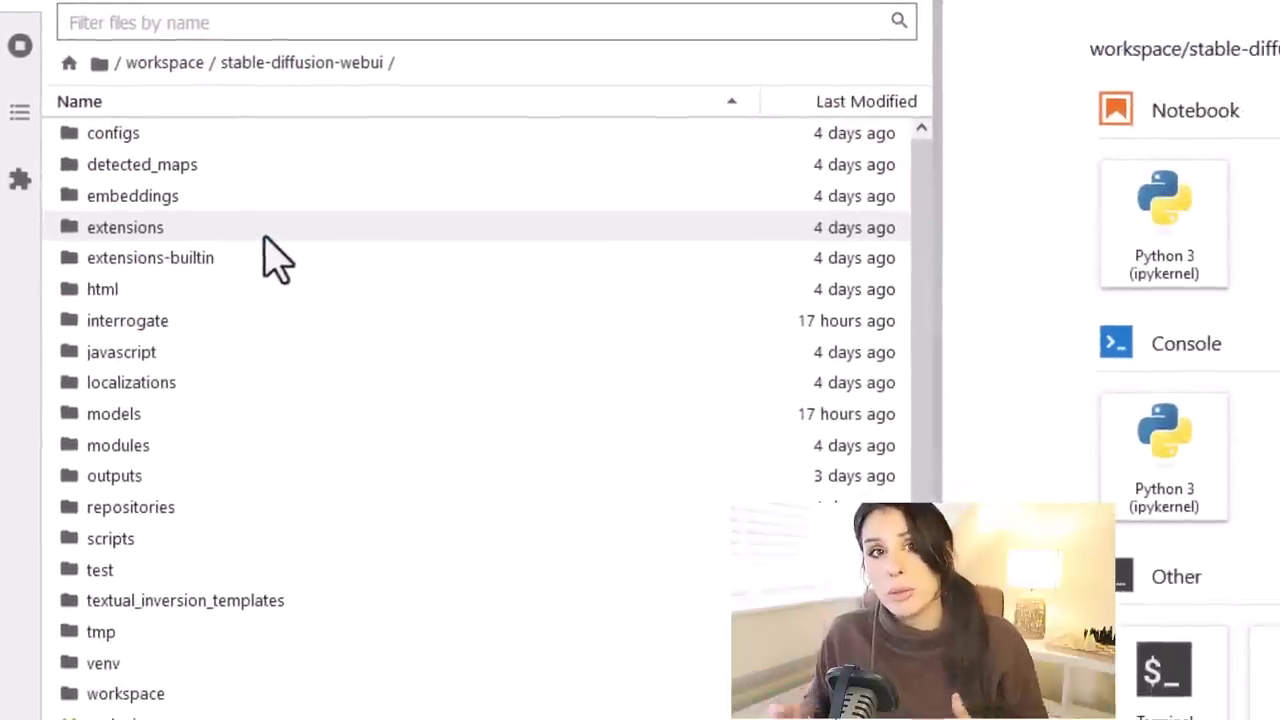
click(203, 534)
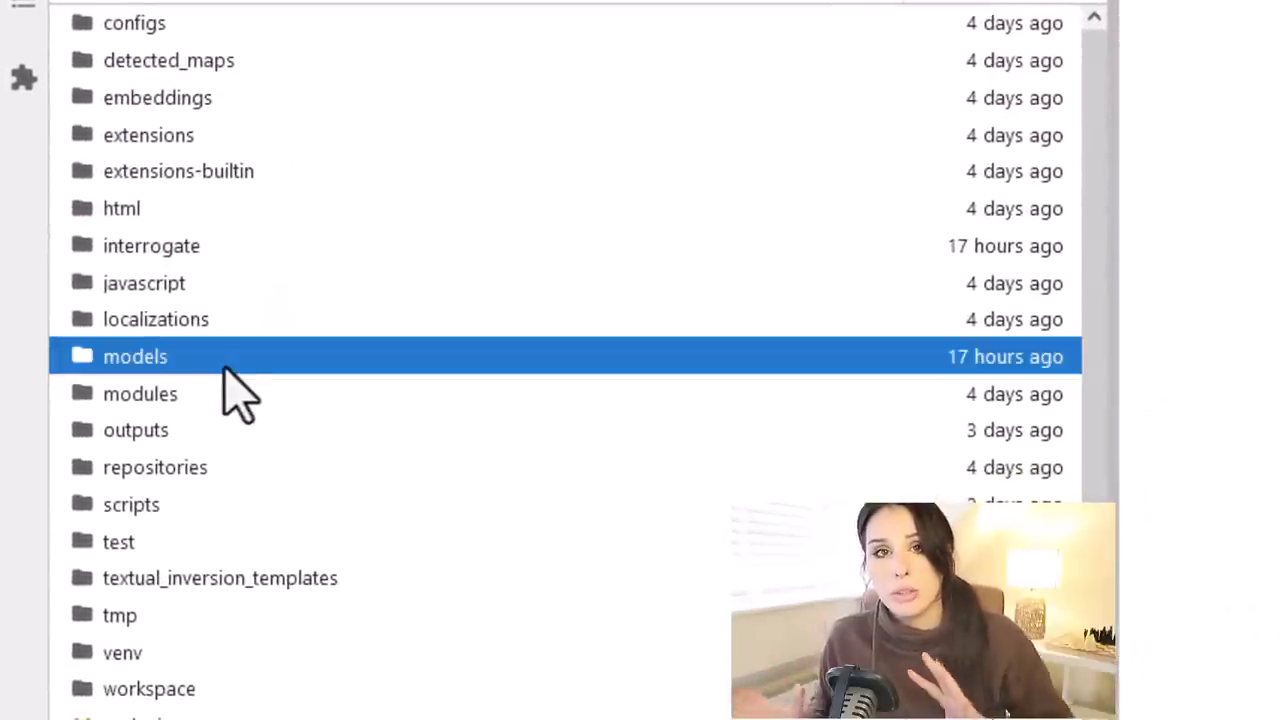
double_click(224, 368)
double_click(223, 393)
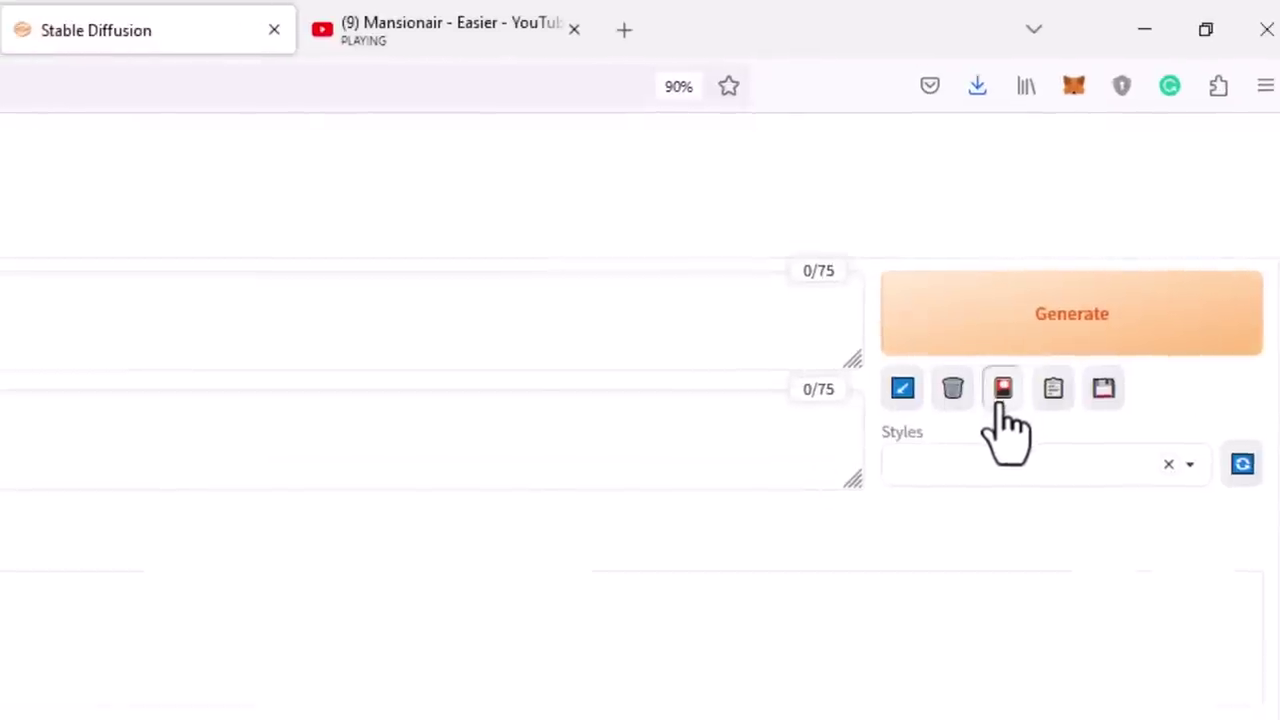
Step: Insert <lora:PromptTutorial:1> into the txt2img prompt from the refreshed Lora gallery
click(982, 395)
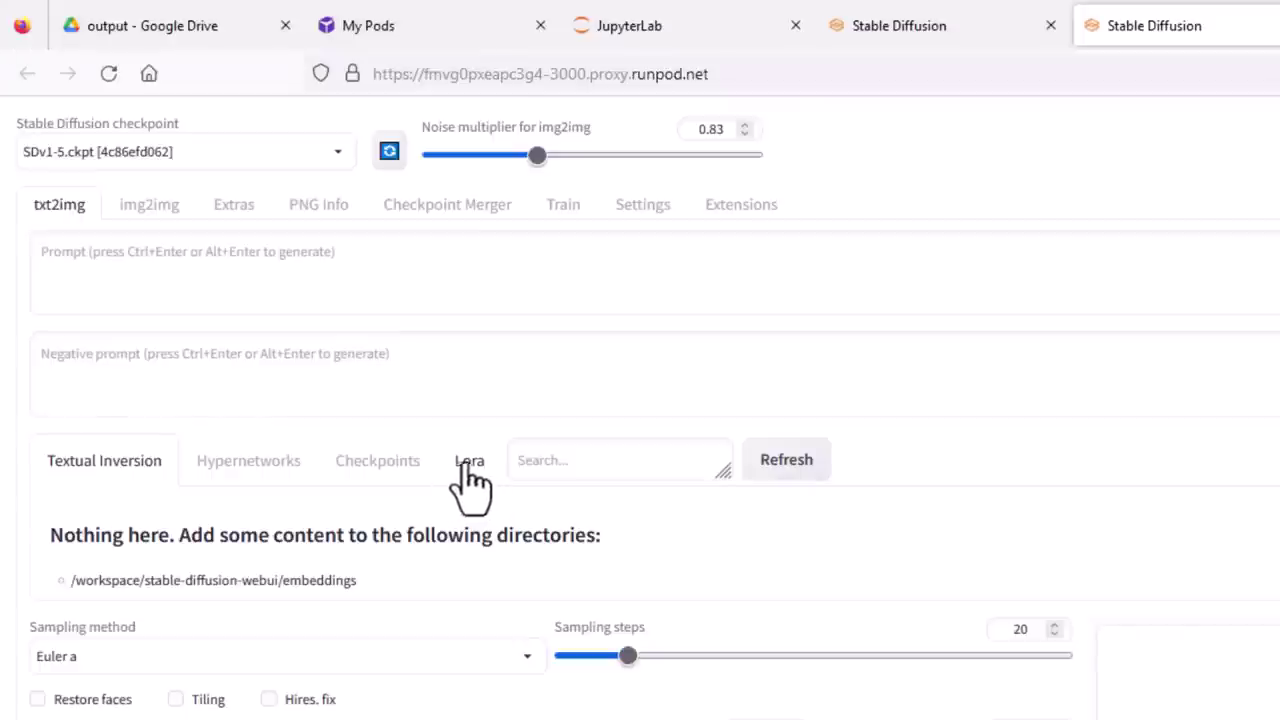
click(469, 472)
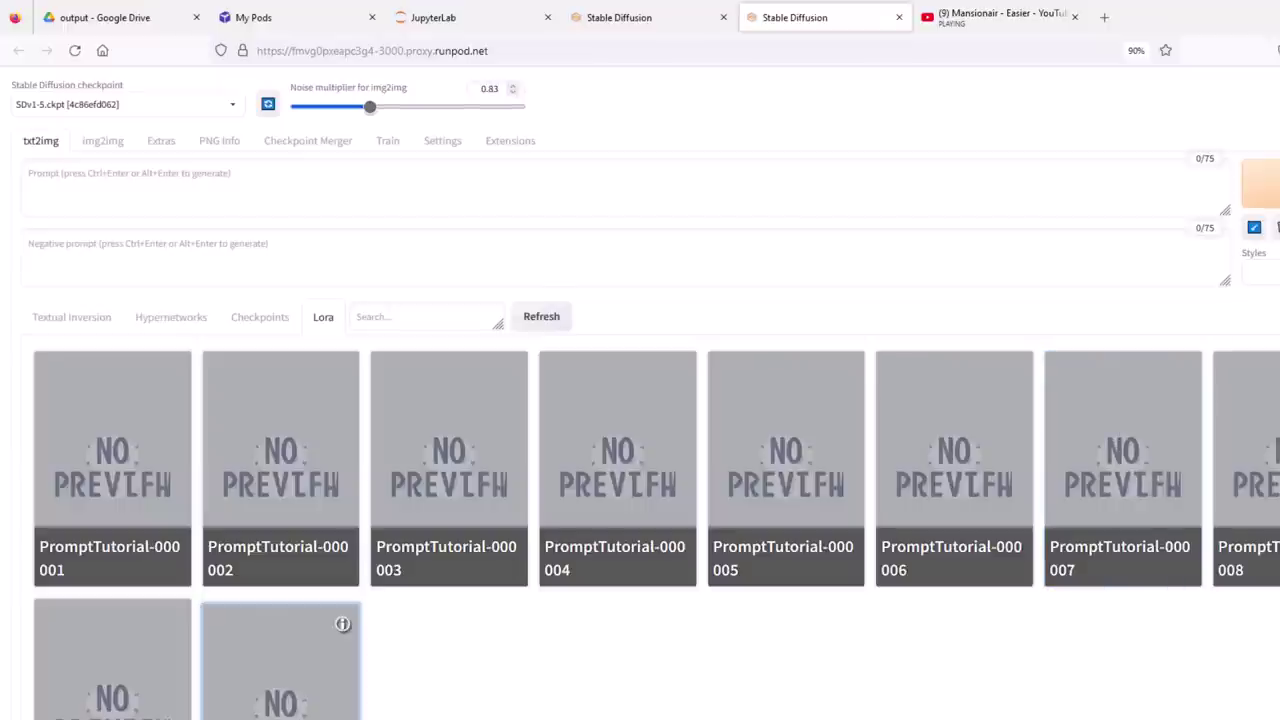
click(543, 341)
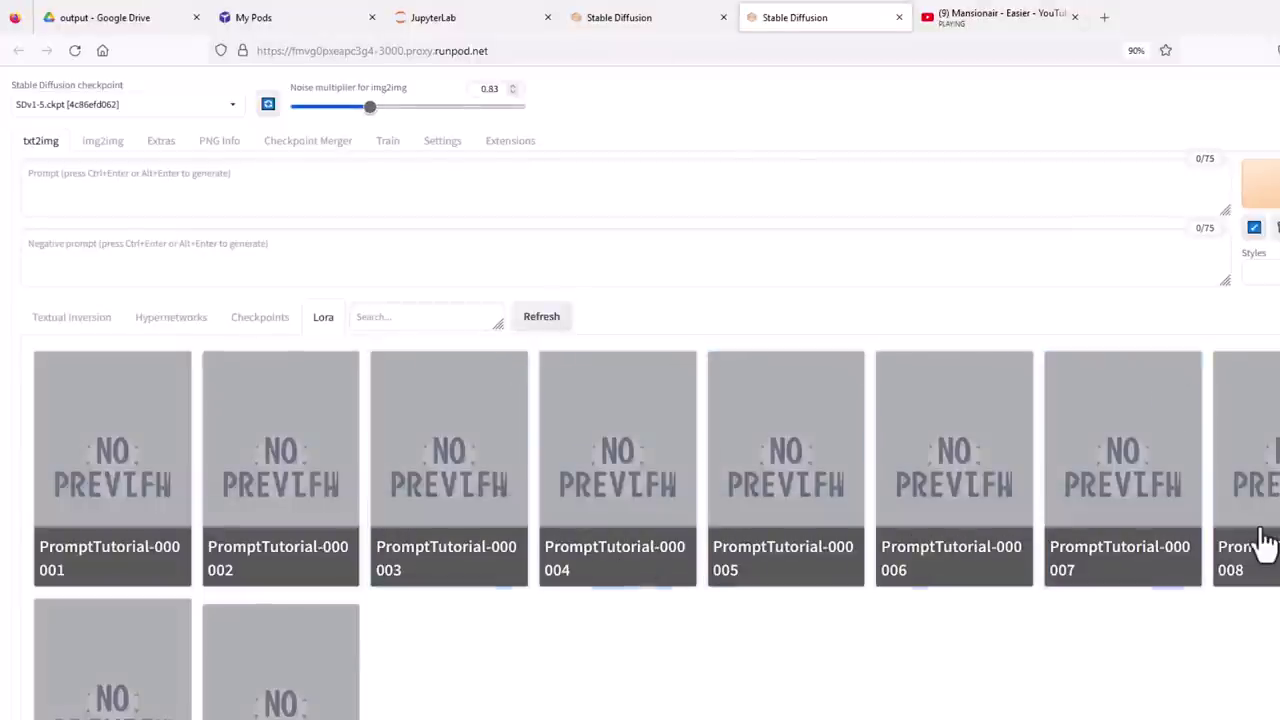
click(340, 623)
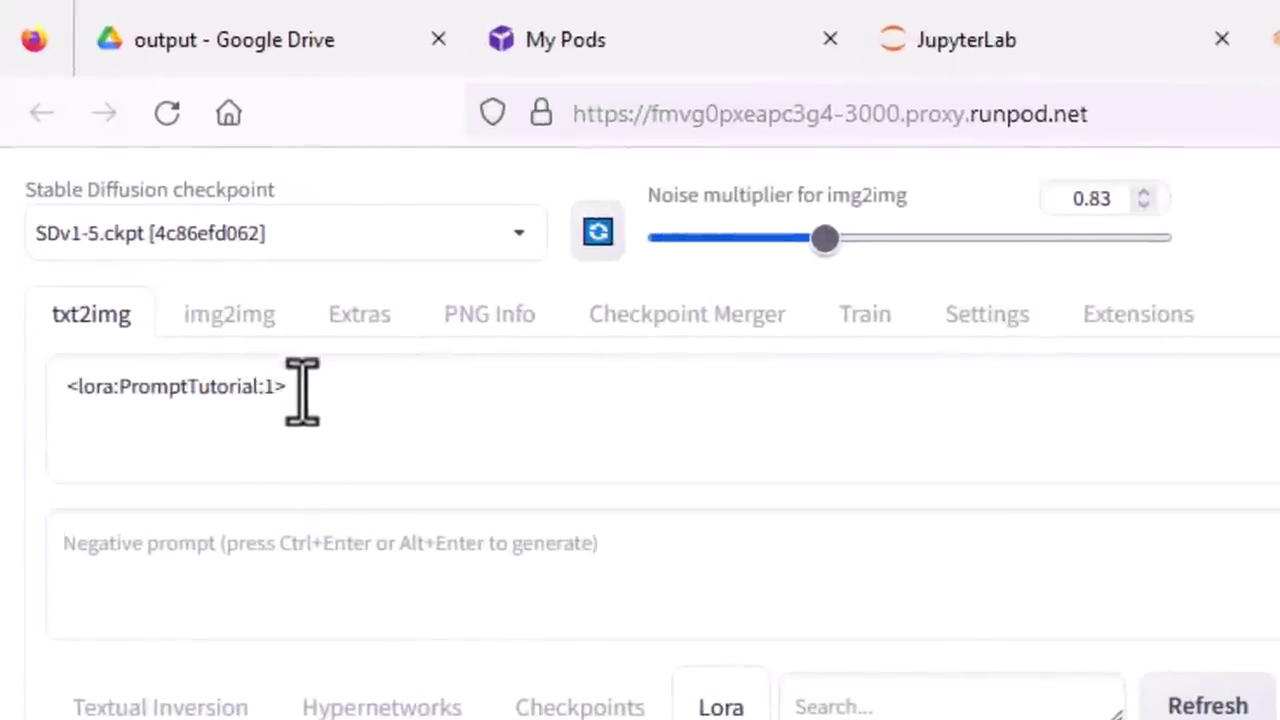
Step: Generate bald 35-year-old female LoRA portraits, review the grid, and drag bald.png into Headshot
click(274, 390)
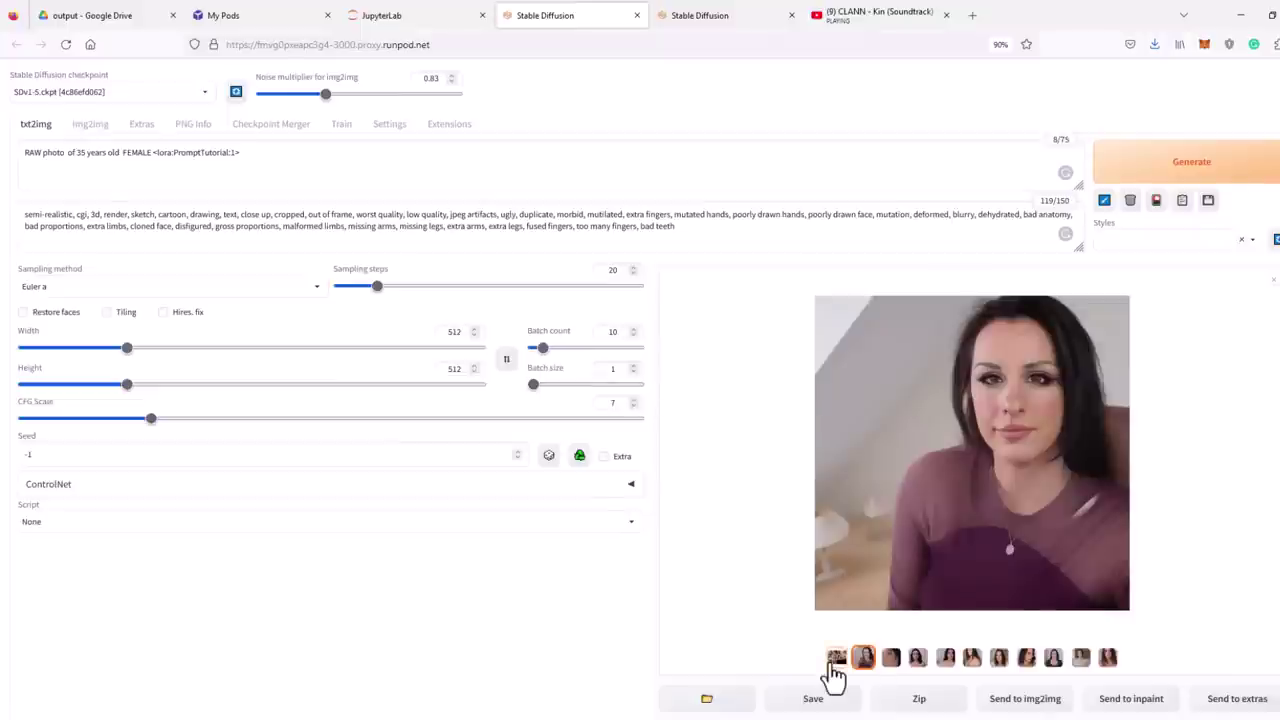
click(830, 666)
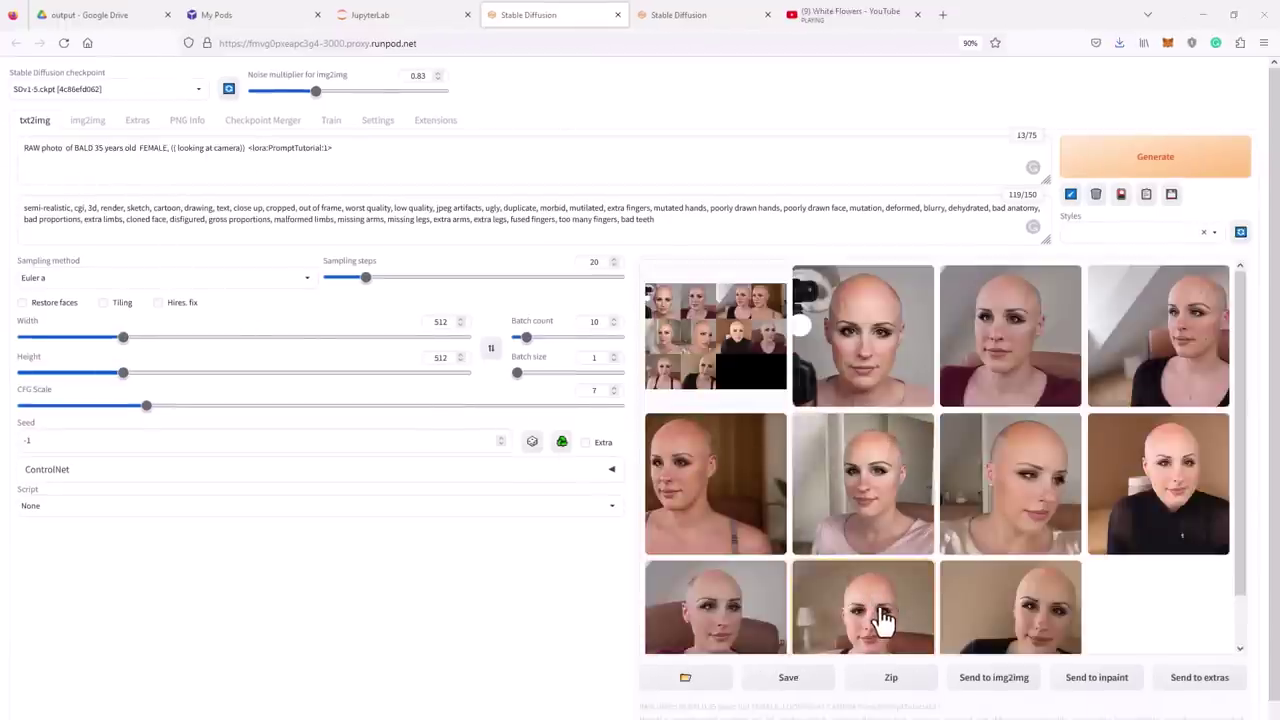
scroll(920, 590, down, 1)
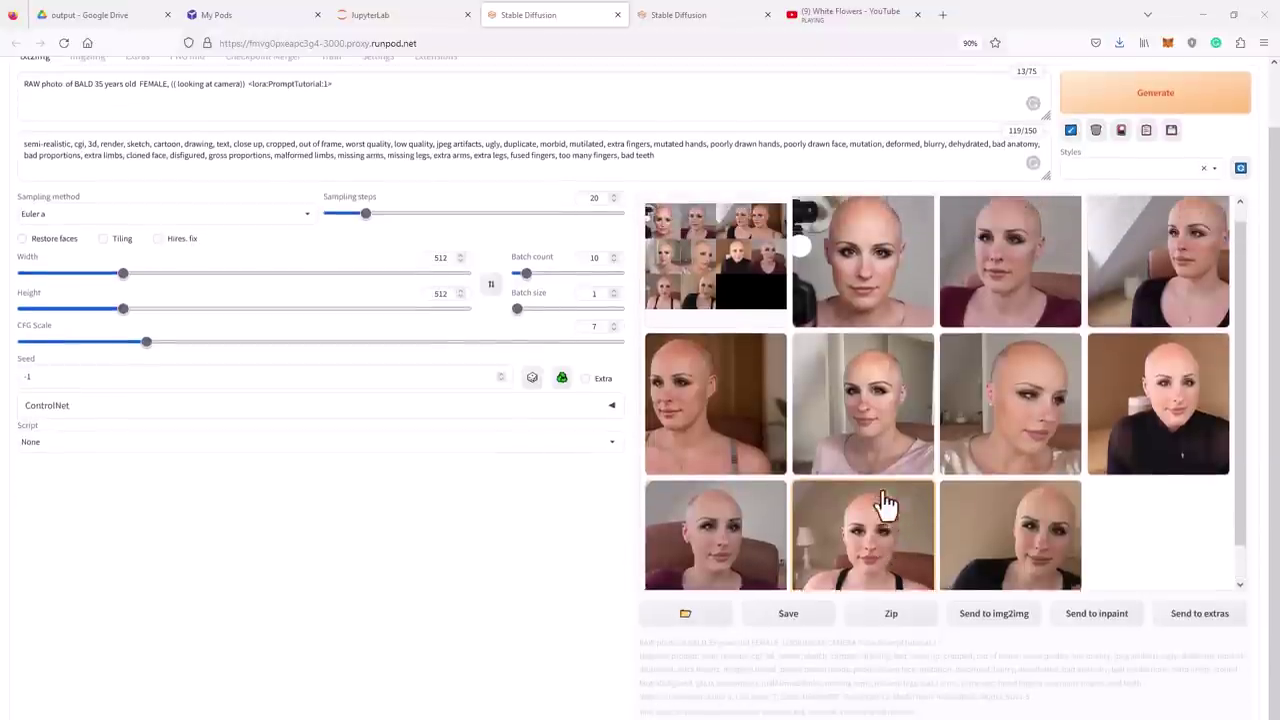
scroll(411, 563, up, 1)
scroll(975, 375, down, 1)
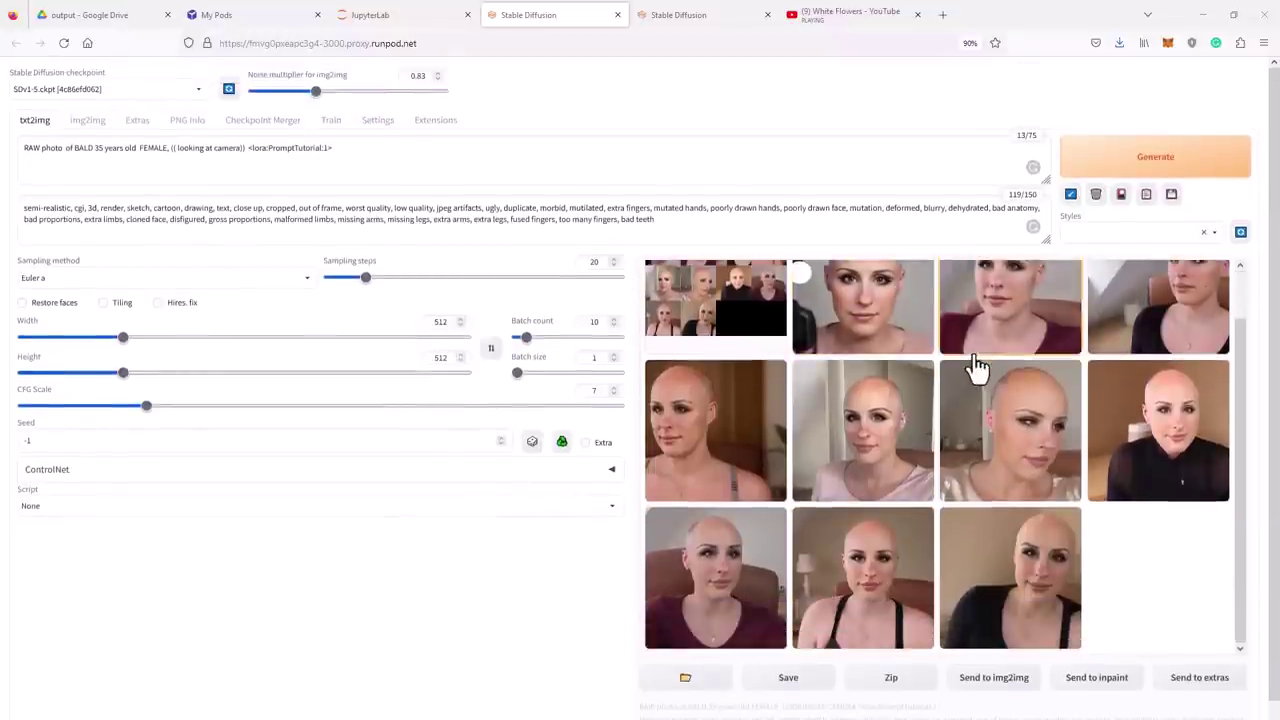
drag(1078, 372, 259, 436)
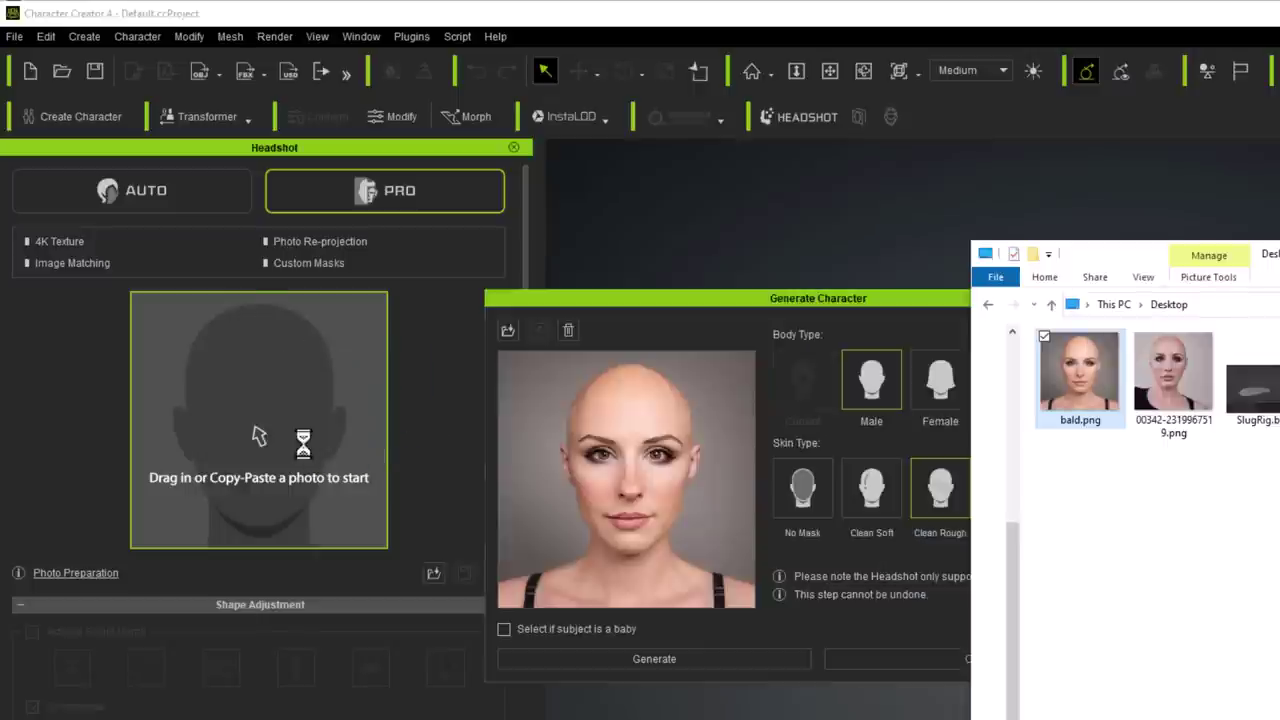
Step: Generate a female 3D head from the bald portrait photo in Headshot
click(889, 292)
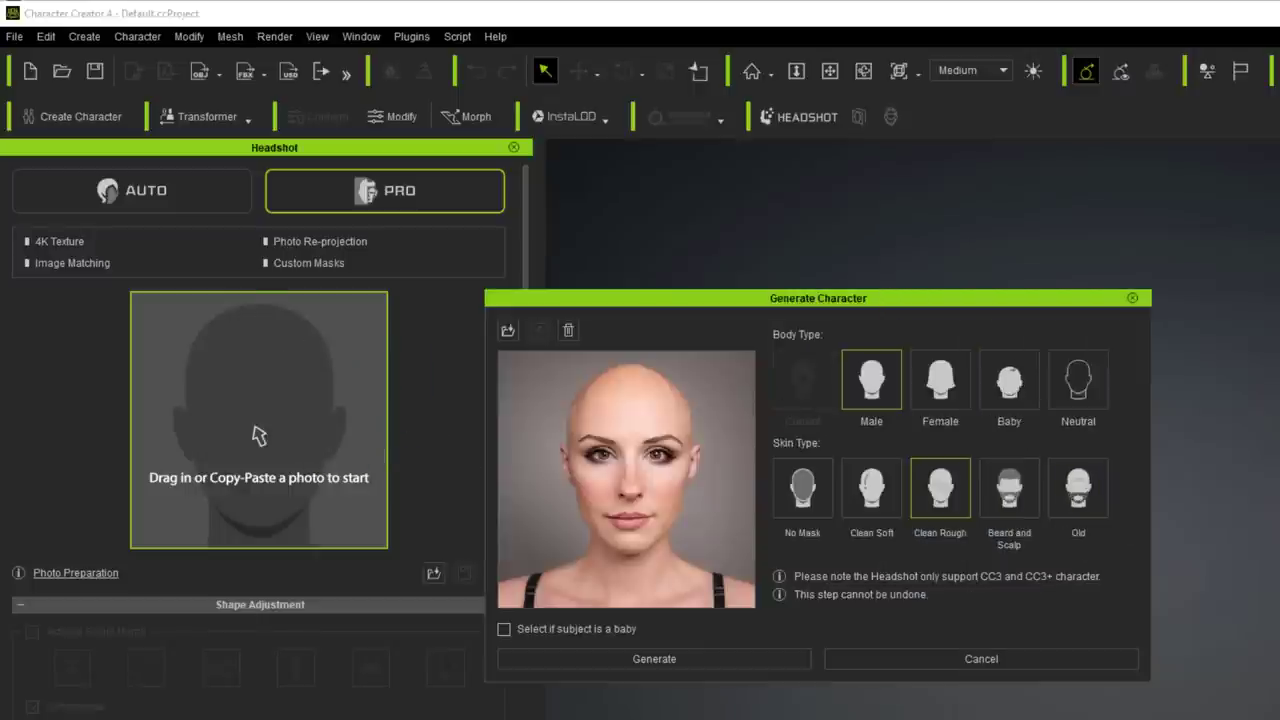
click(956, 393)
click(689, 665)
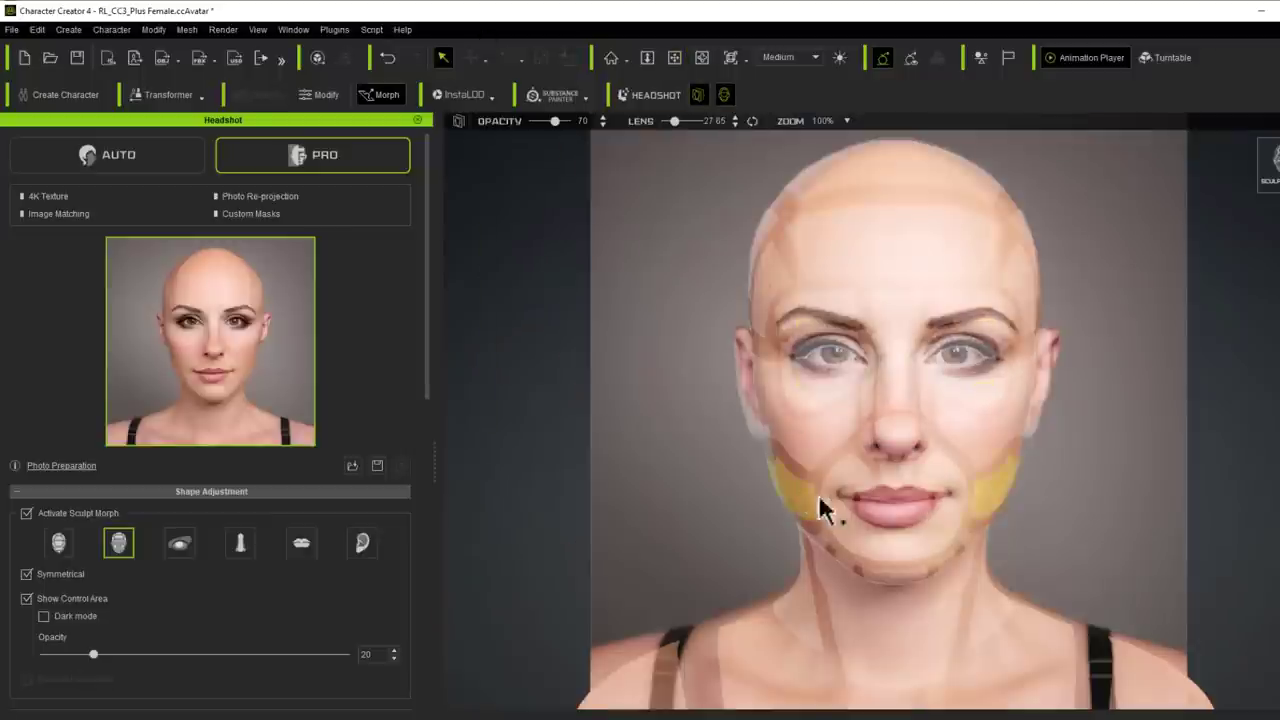
Step: Refine the cheek, earlobe and neck sculpt morphs against the photo, then exit sculpt morph
click(889, 503)
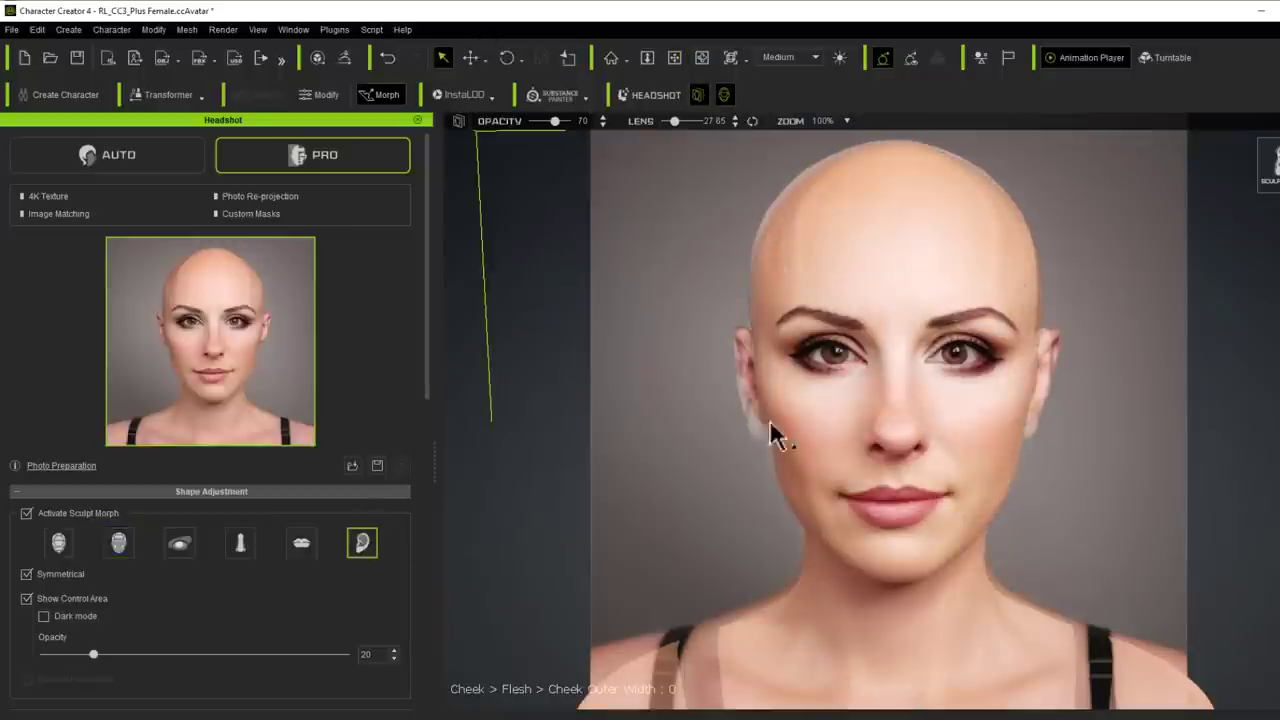
drag(771, 434, 775, 378)
click(743, 414)
click(118, 542)
click(838, 600)
click(891, 686)
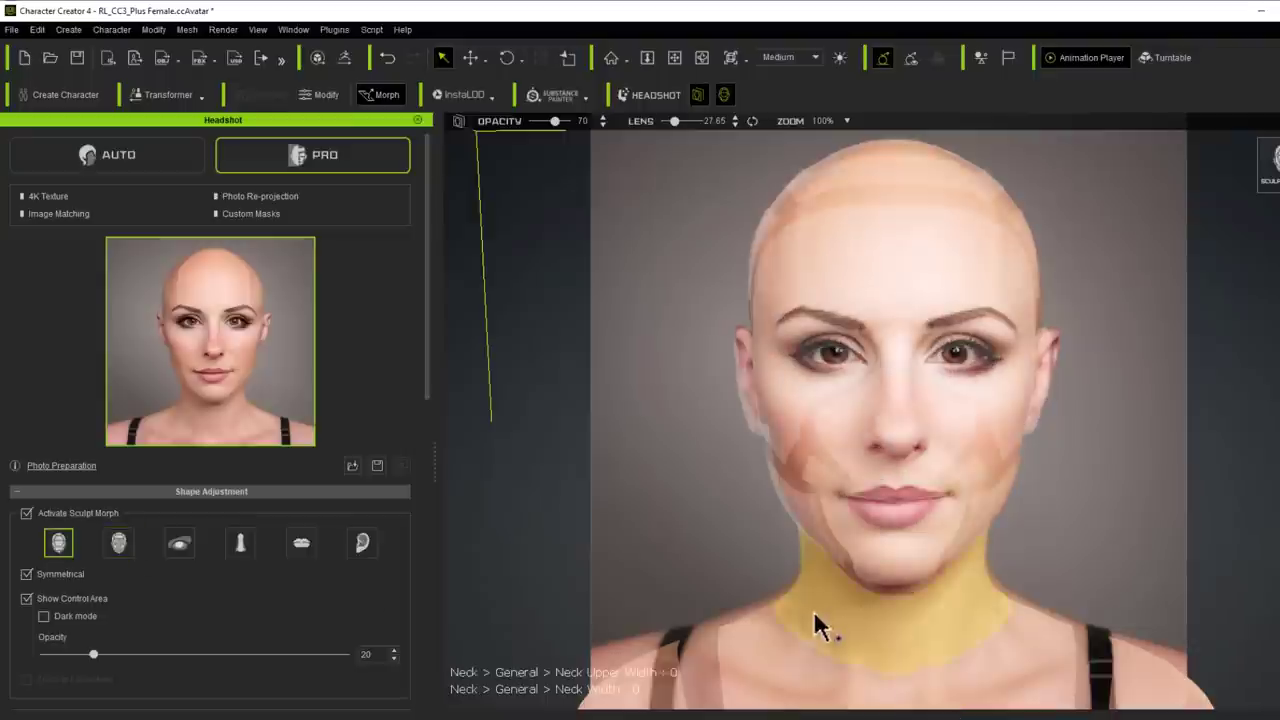
click(820, 617)
click(697, 94)
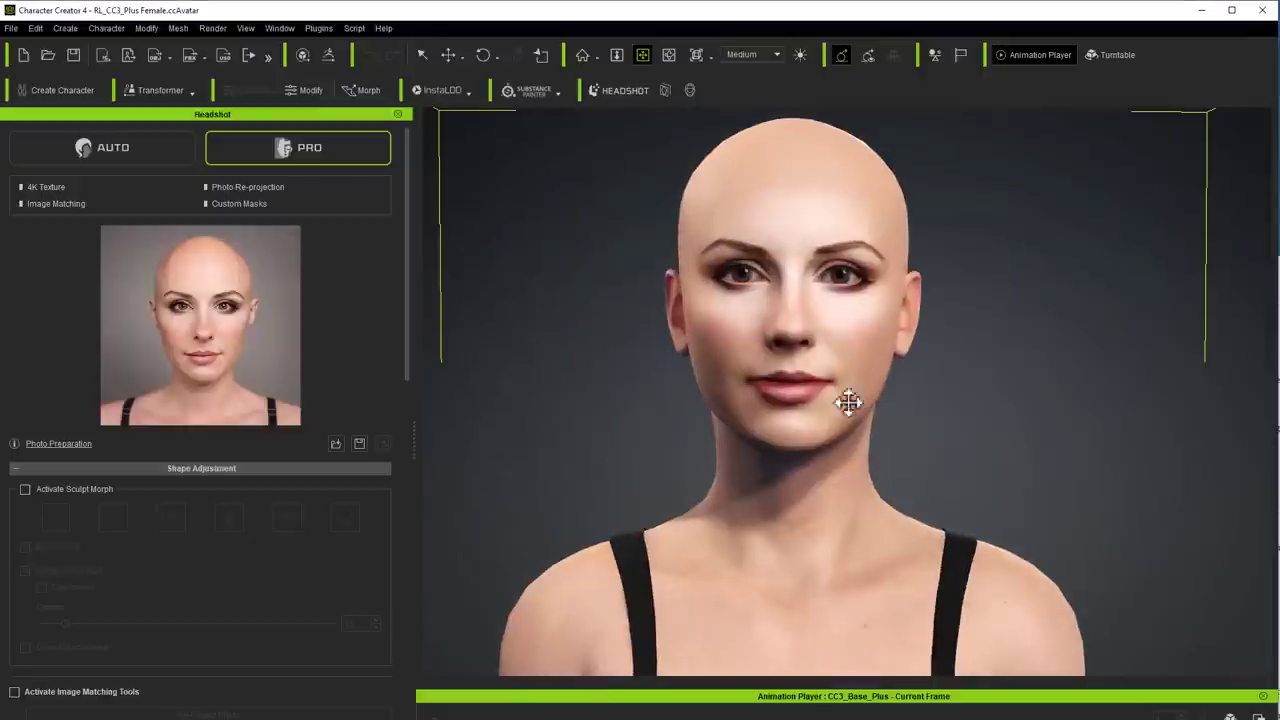
Step: Apply the Wavy medium ponytail hairstyle to the character
drag(846, 403, 467, 486)
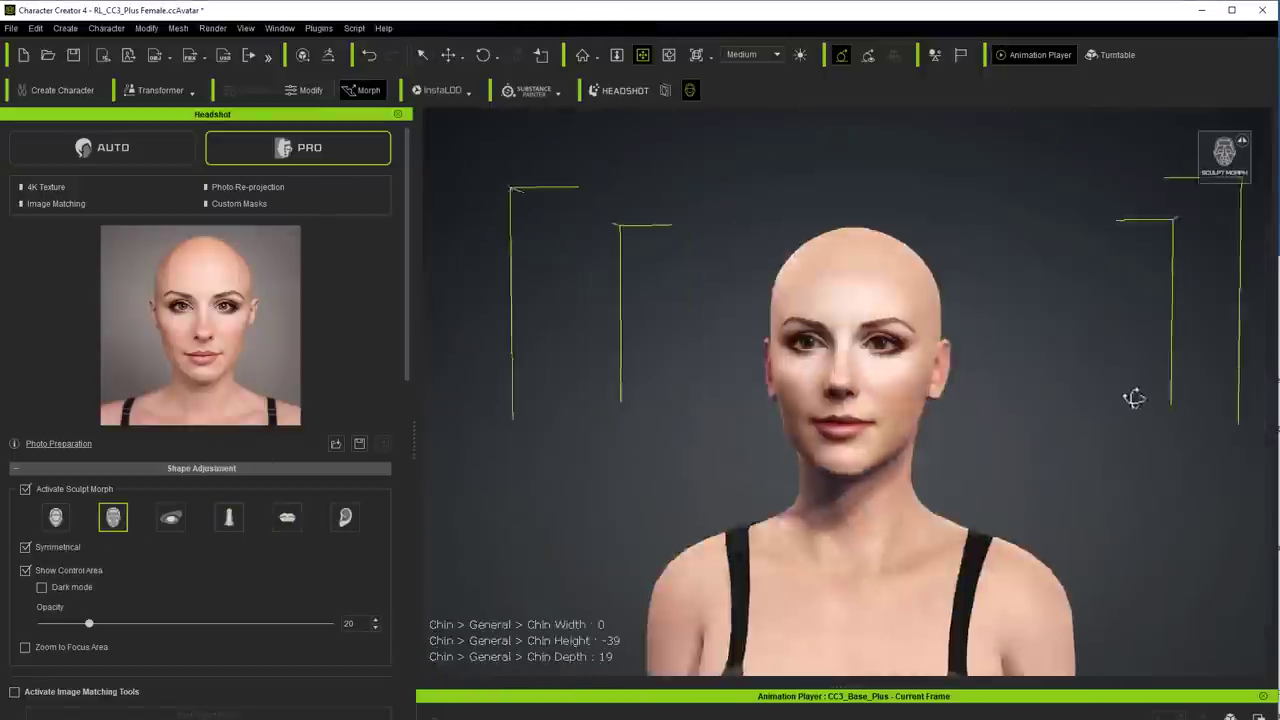
click(279, 28)
click(277, 101)
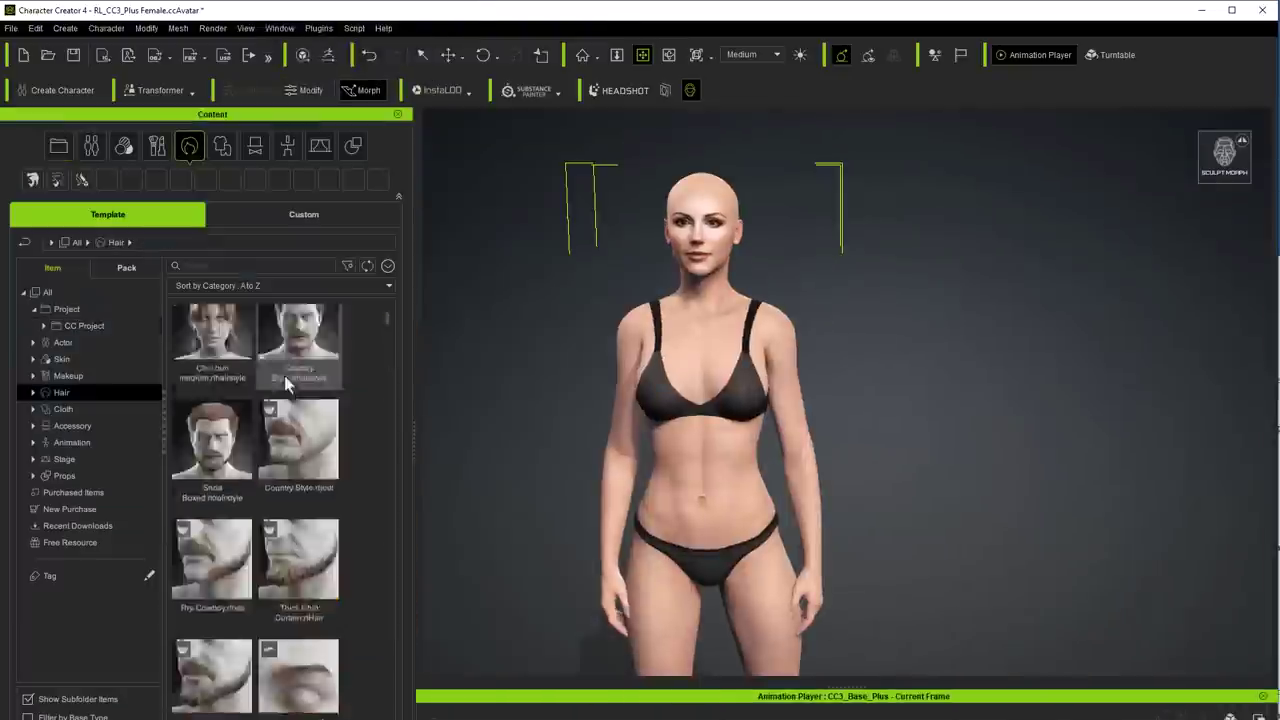
double_click(222, 440)
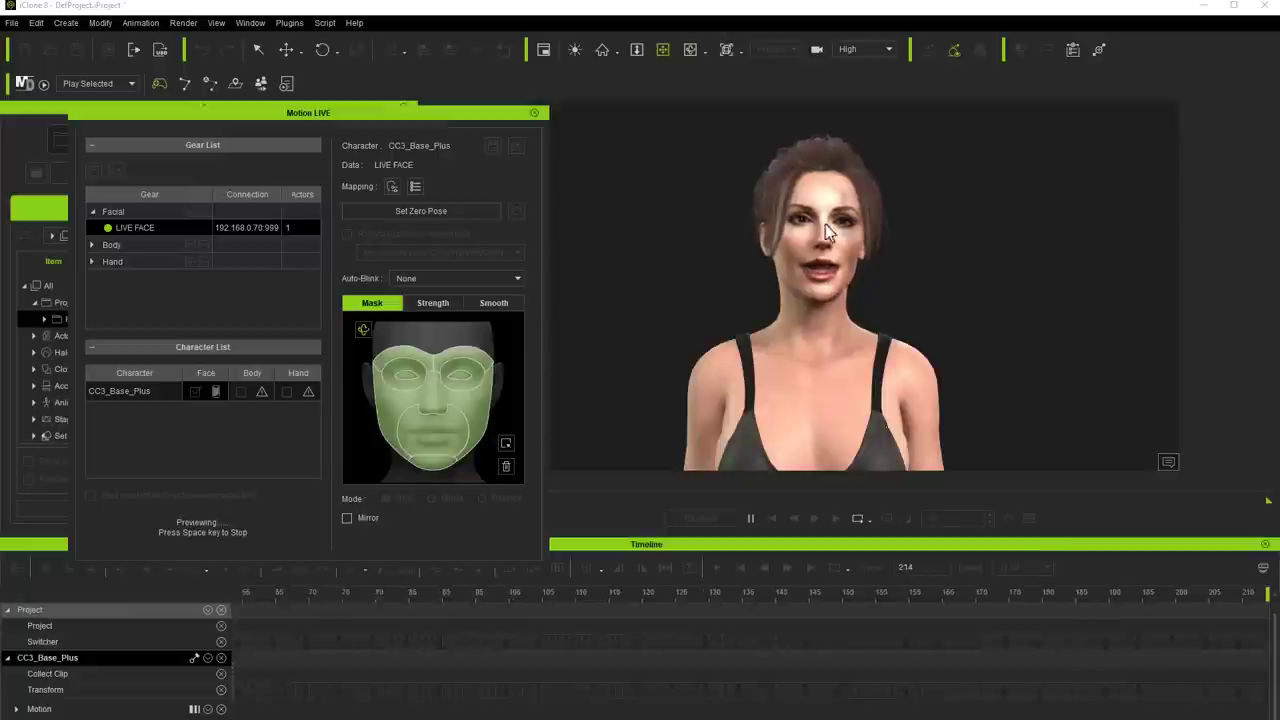
Step: Orbit the viewport around the avatar to check the live face capture from the side
scroll(823, 232, up, 3)
scroll(818, 240, down, 4)
scroll(812, 239, up, 1)
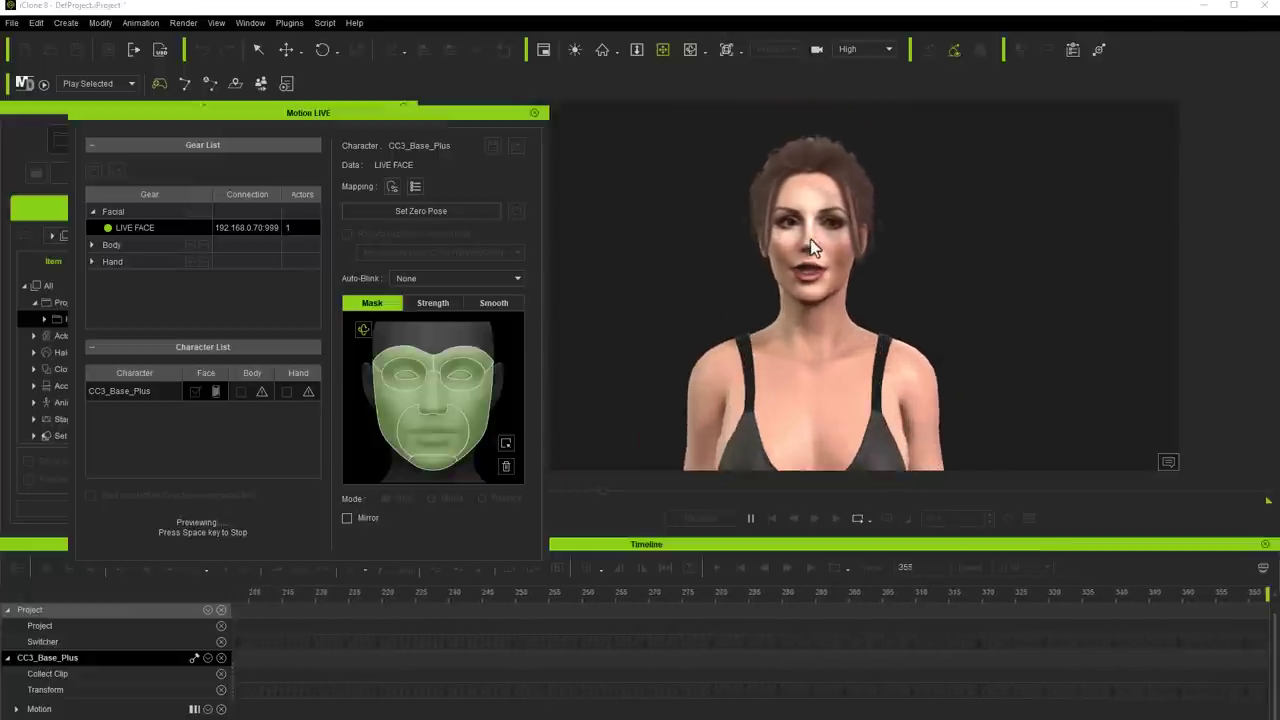
drag(810, 245, 866, 320)
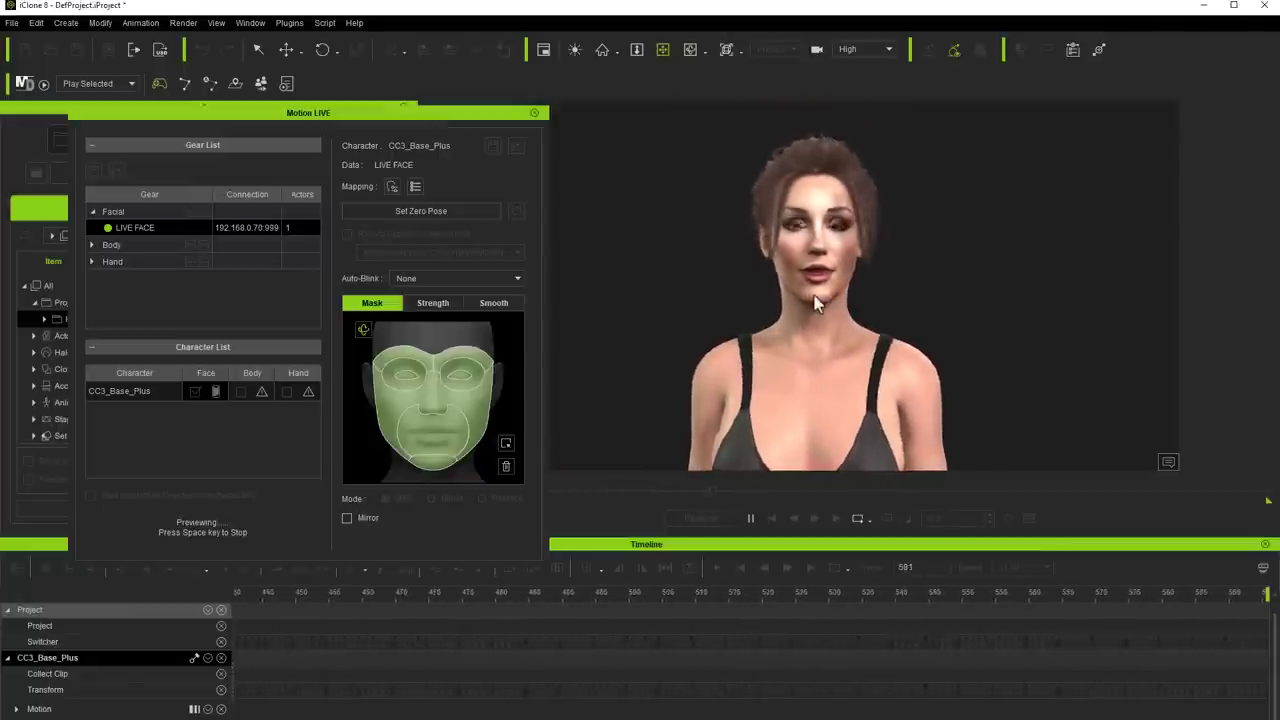
mouse_move(815, 303)
mouse_down()
mouse_move(608, 306)
mouse_move(683, 326)
mouse_move(794, 316)
mouse_move(808, 294)
mouse_move(836, 305)
mouse_up()
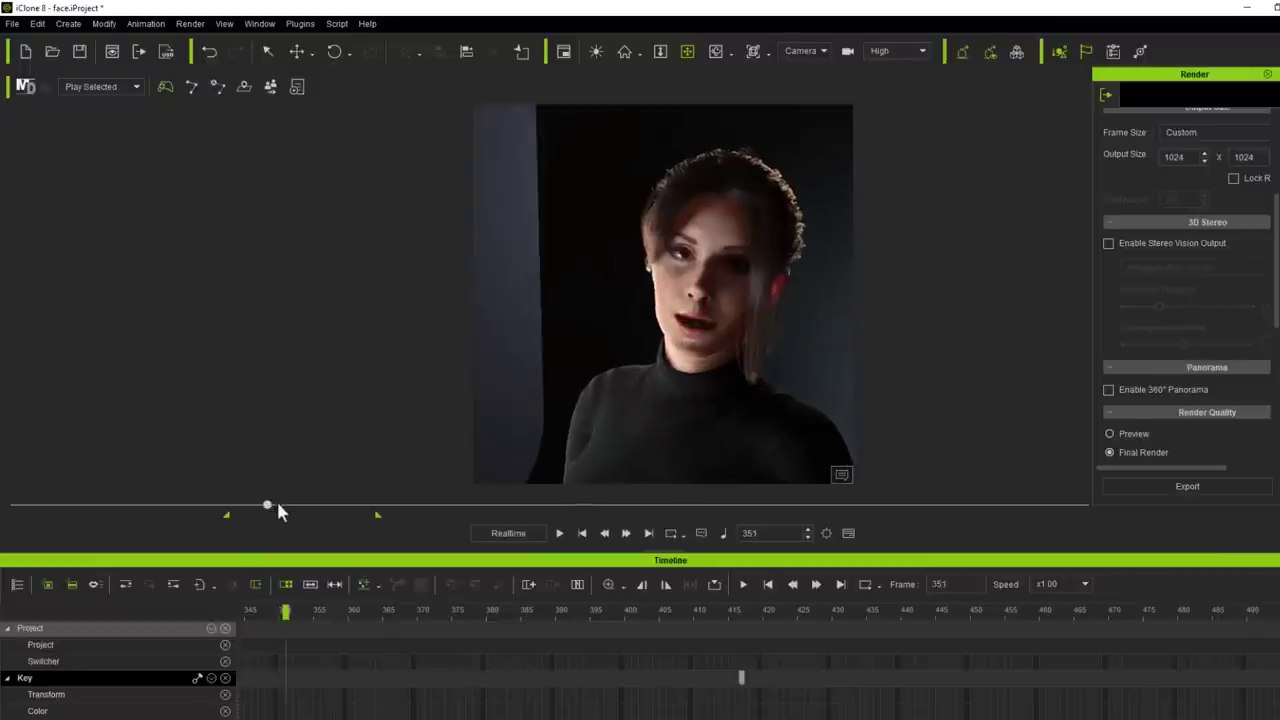
Step: Scrub to frame 436 and set Render Image to a 1024 x 1024 PNG sequence at 30 fps
drag(278, 511, 338, 545)
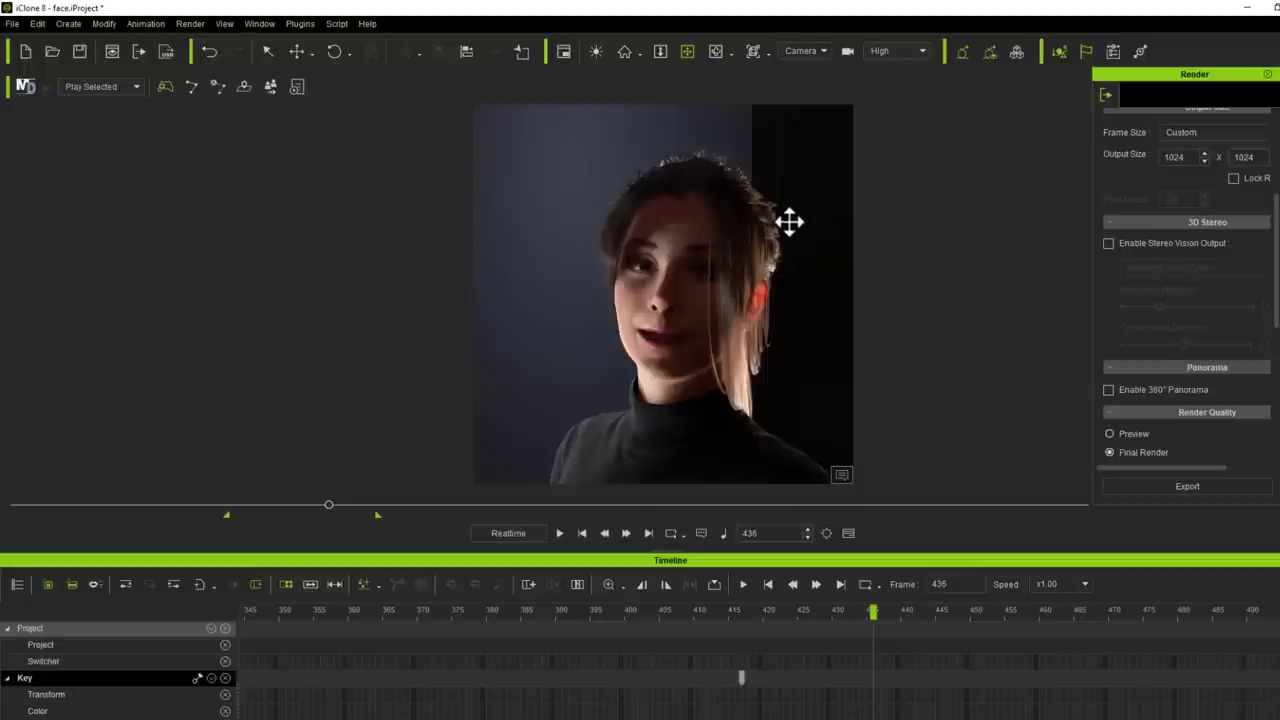
scroll(1176, 249, up, 5)
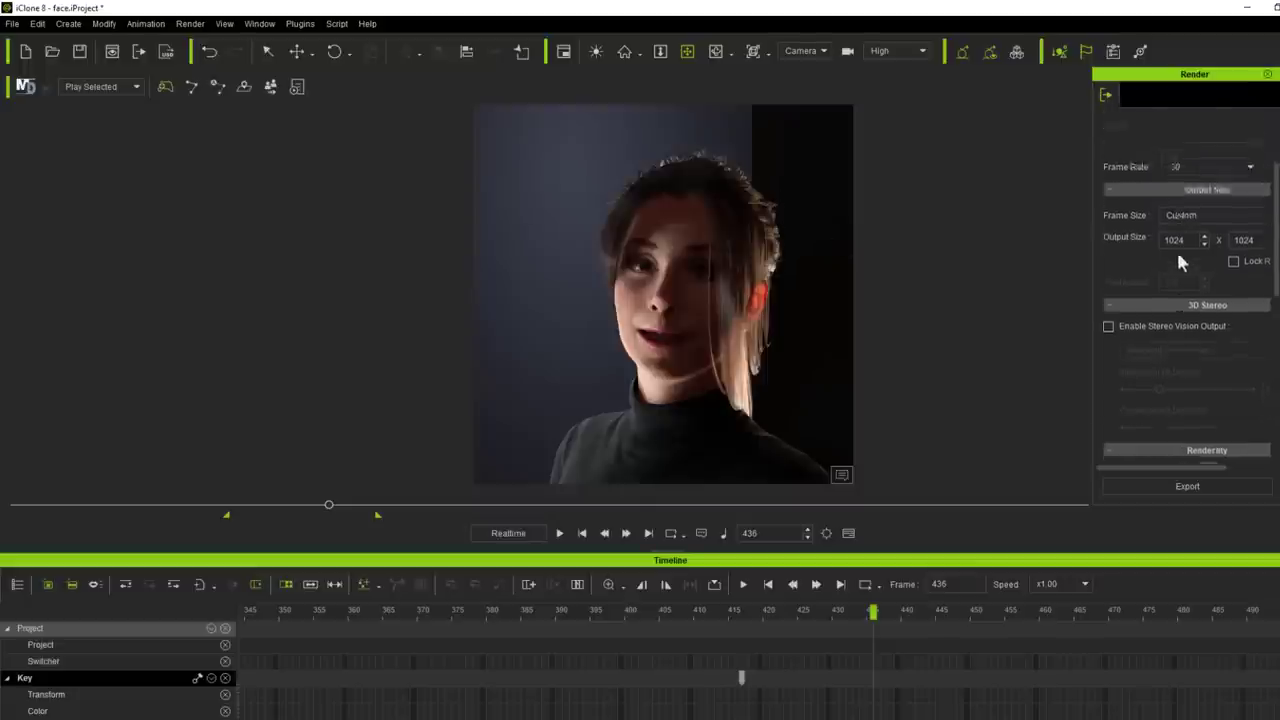
click(203, 26)
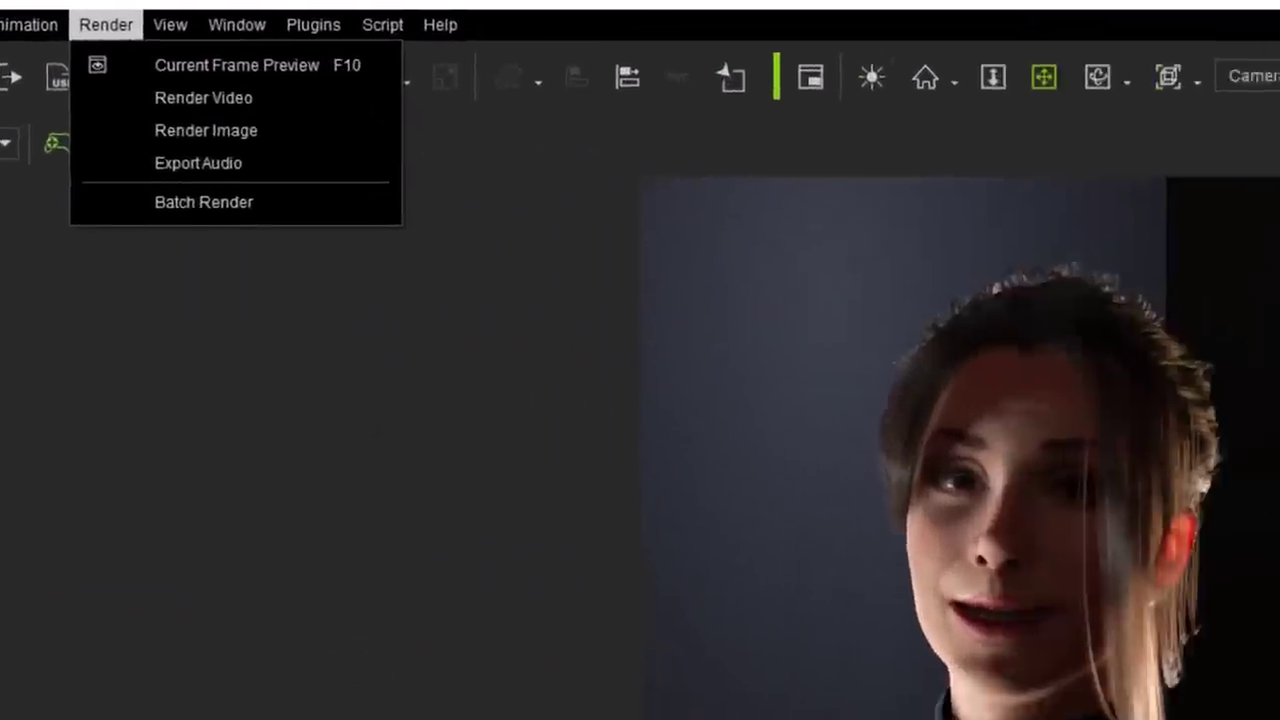
click(478, 157)
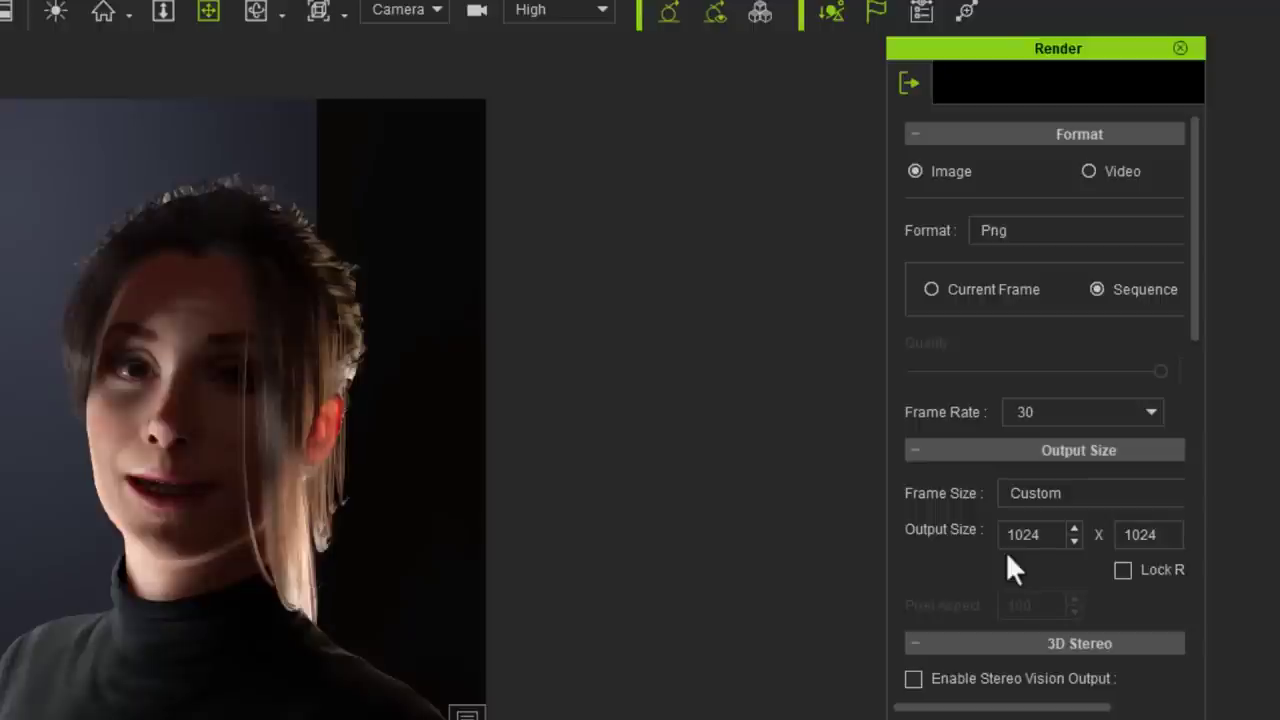
scroll(962, 558, down, 3)
scroll(985, 563, down, 7)
scroll(993, 540, down, 3)
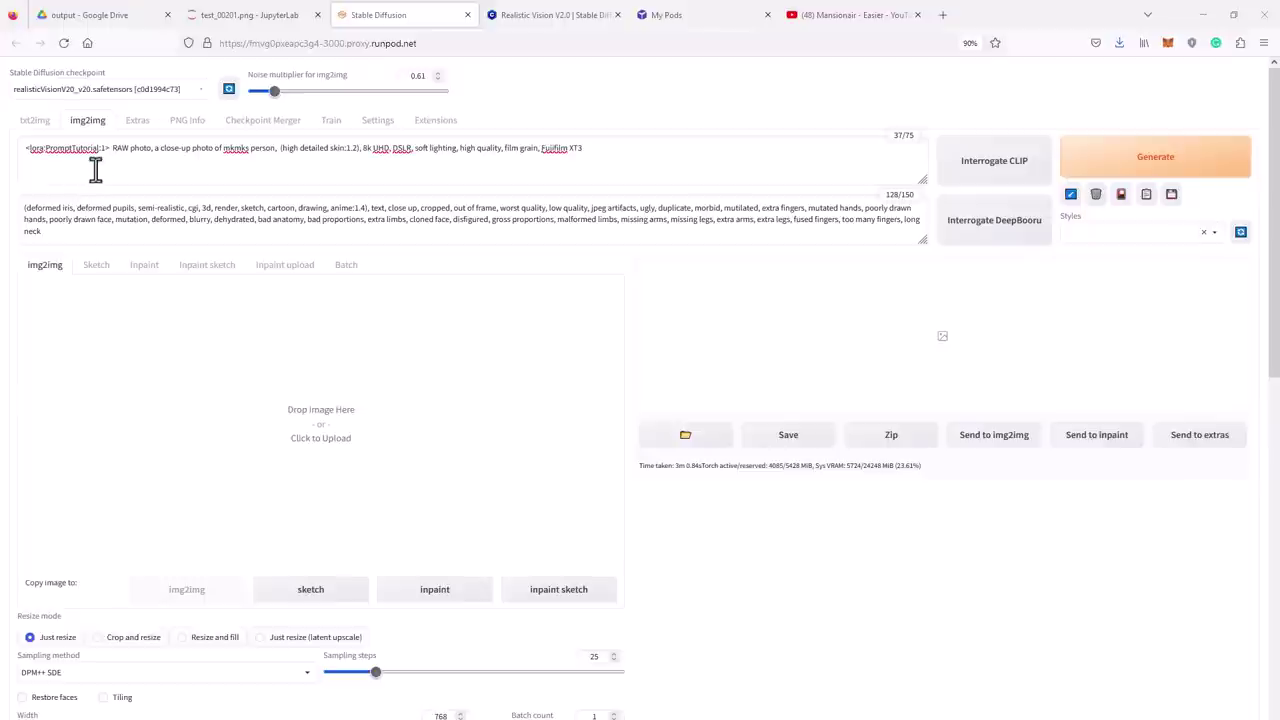
Step: Paste the rendered face PNG into img2img and check 768x768, CFG 6, denoising 0.11
key(ctrl+v)
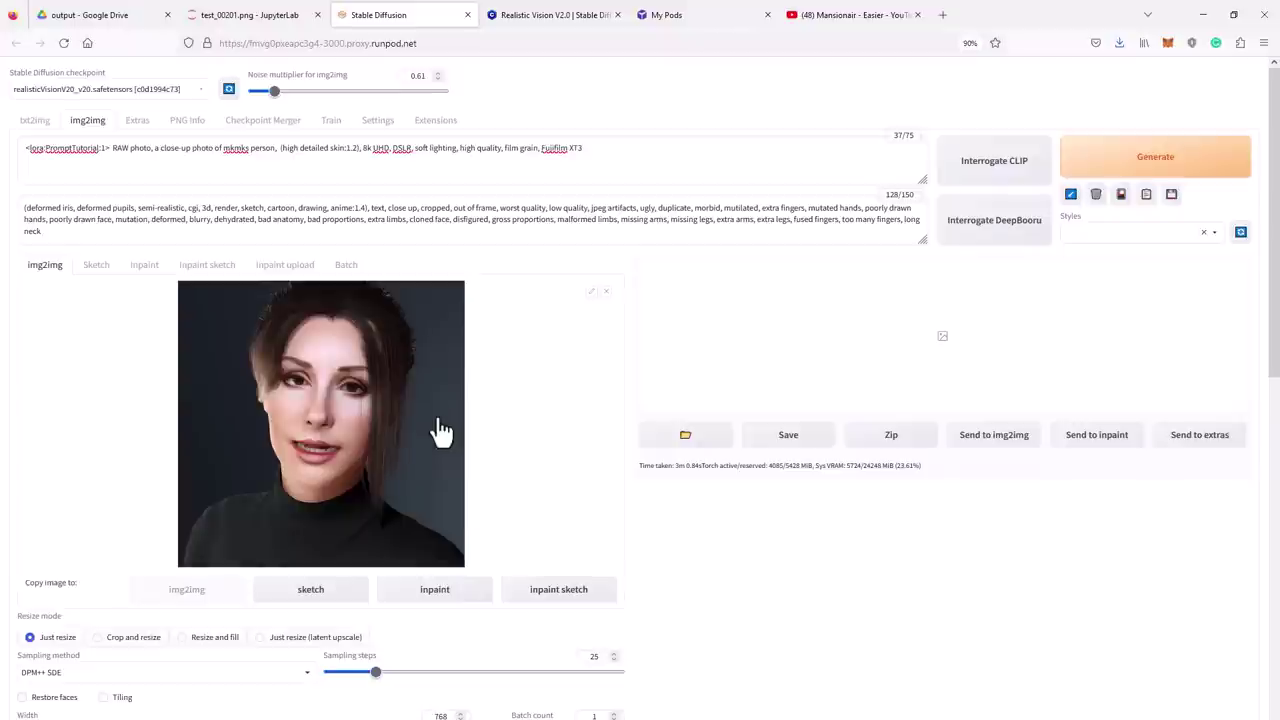
scroll(441, 430, down, 3)
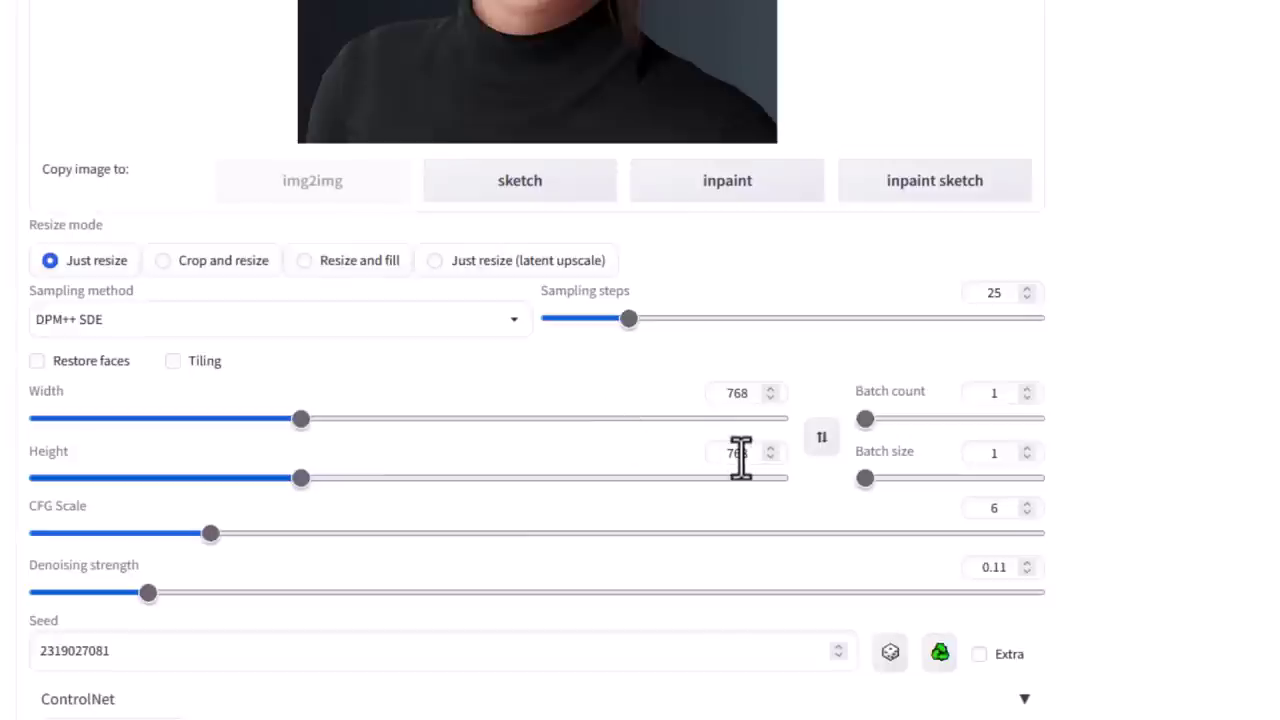
scroll(745, 458, down, 1)
scroll(741, 458, down, 2)
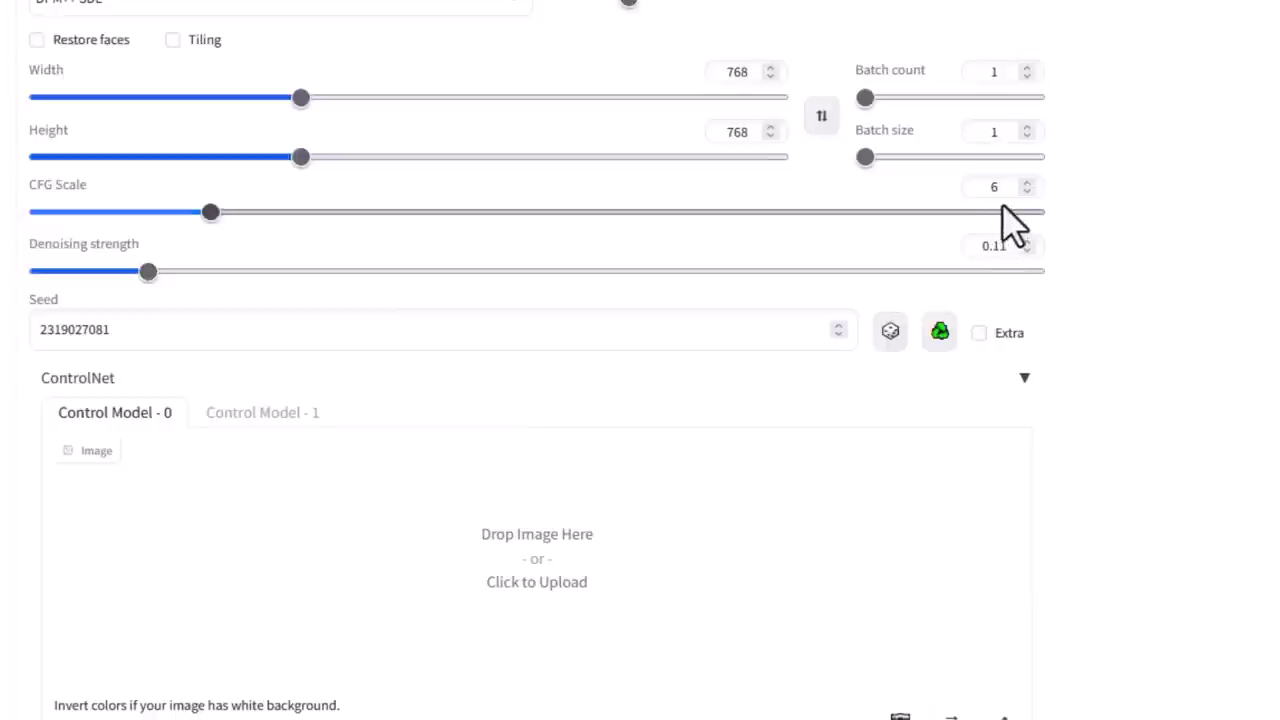
scroll(1012, 220, up, 1)
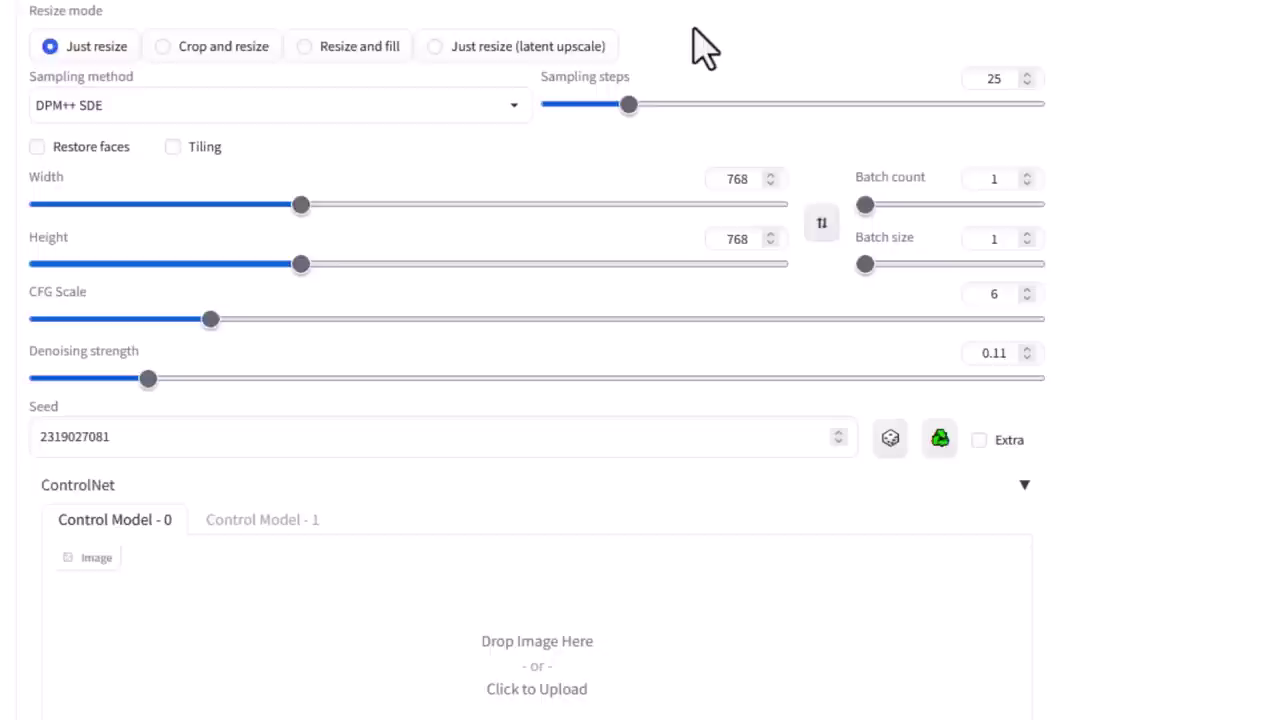
scroll(700, 46, down, 3)
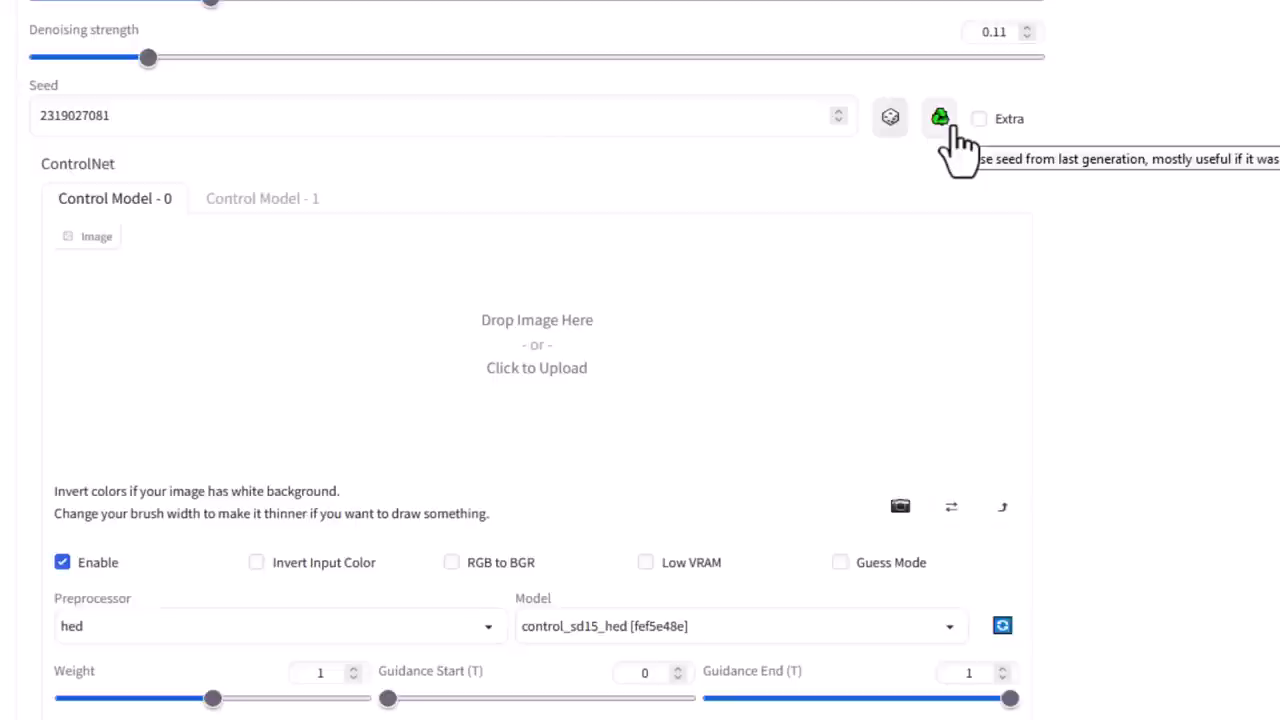
scroll(486, 334, down, 1)
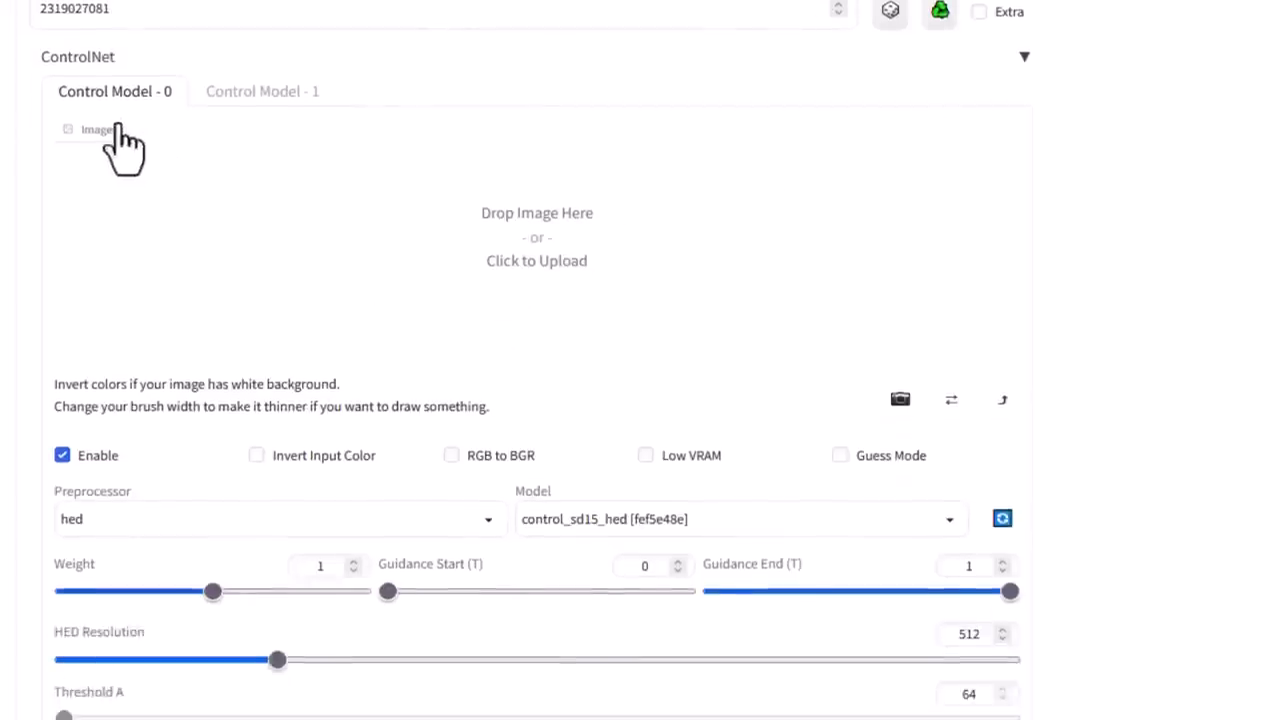
scroll(150, 210, down, 1)
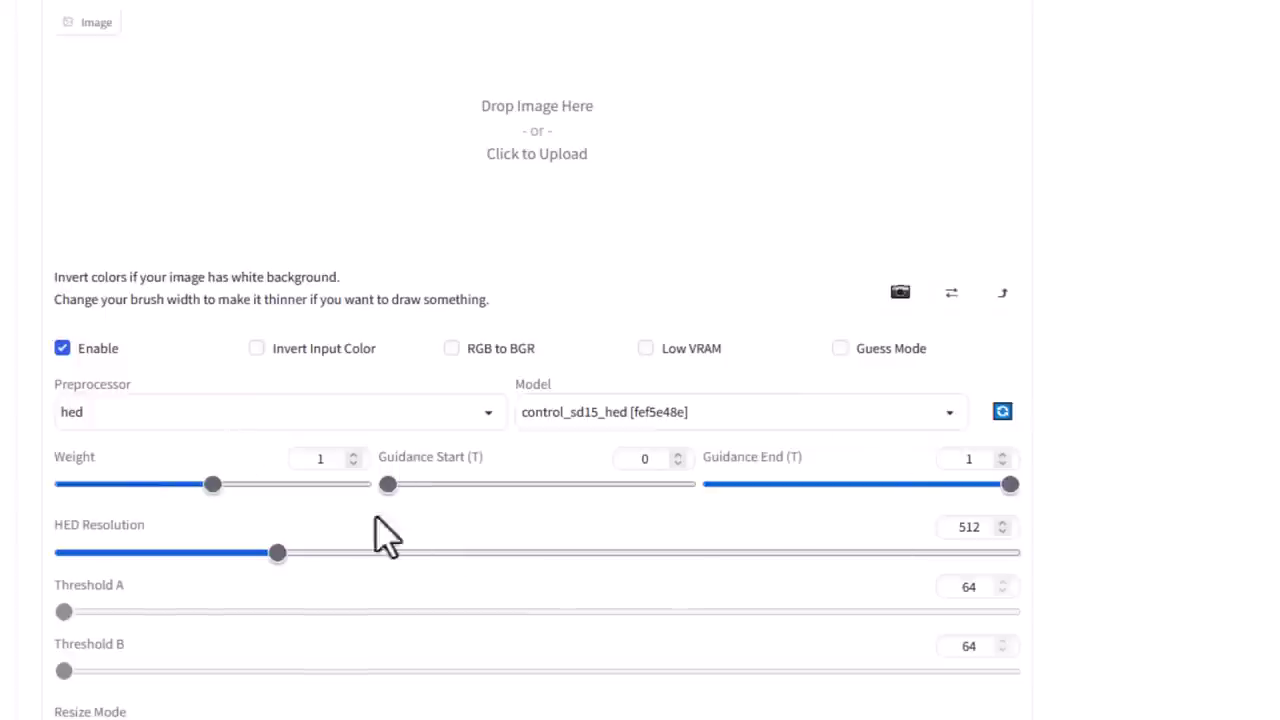
scroll(429, 583, up, 1)
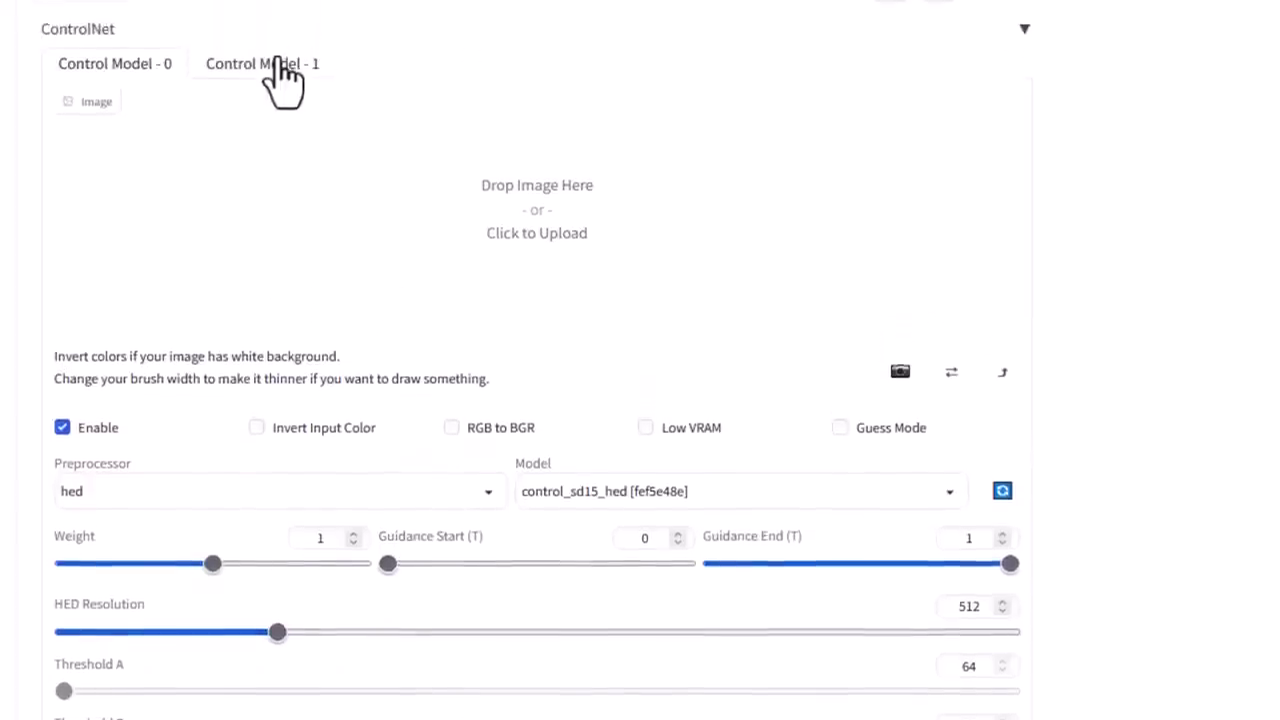
click(276, 88)
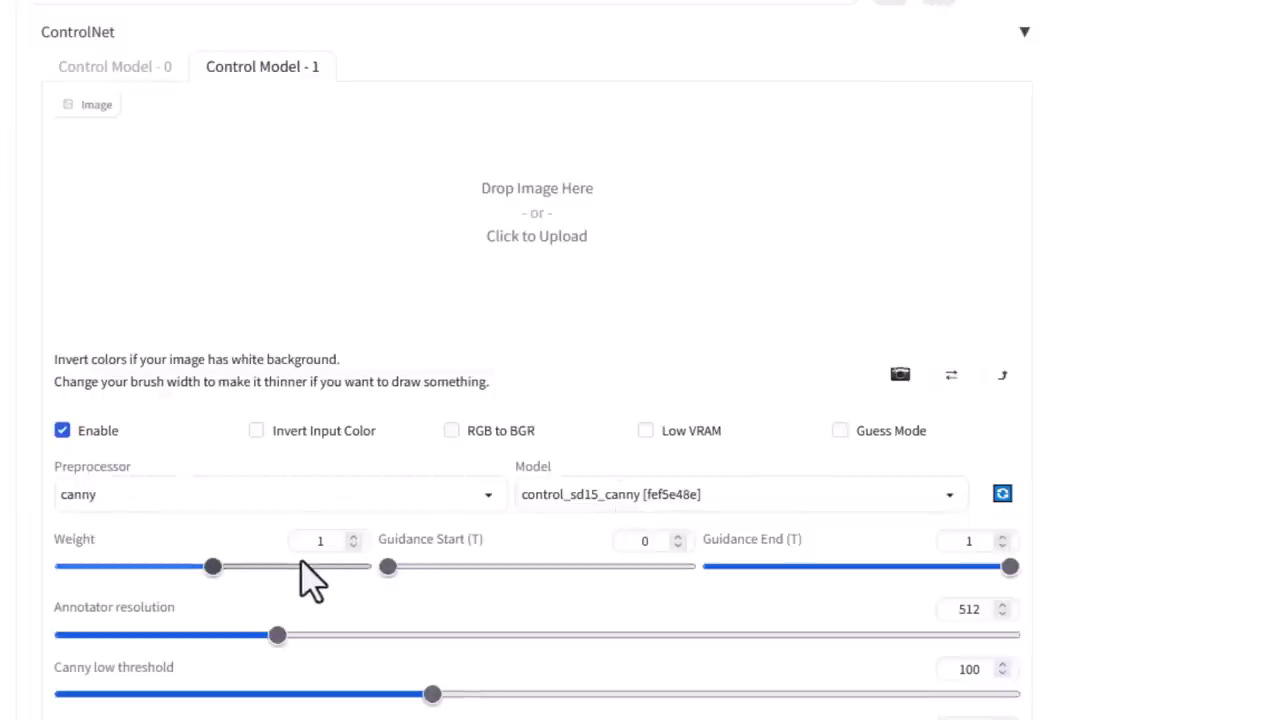
scroll(310, 580, up, 10)
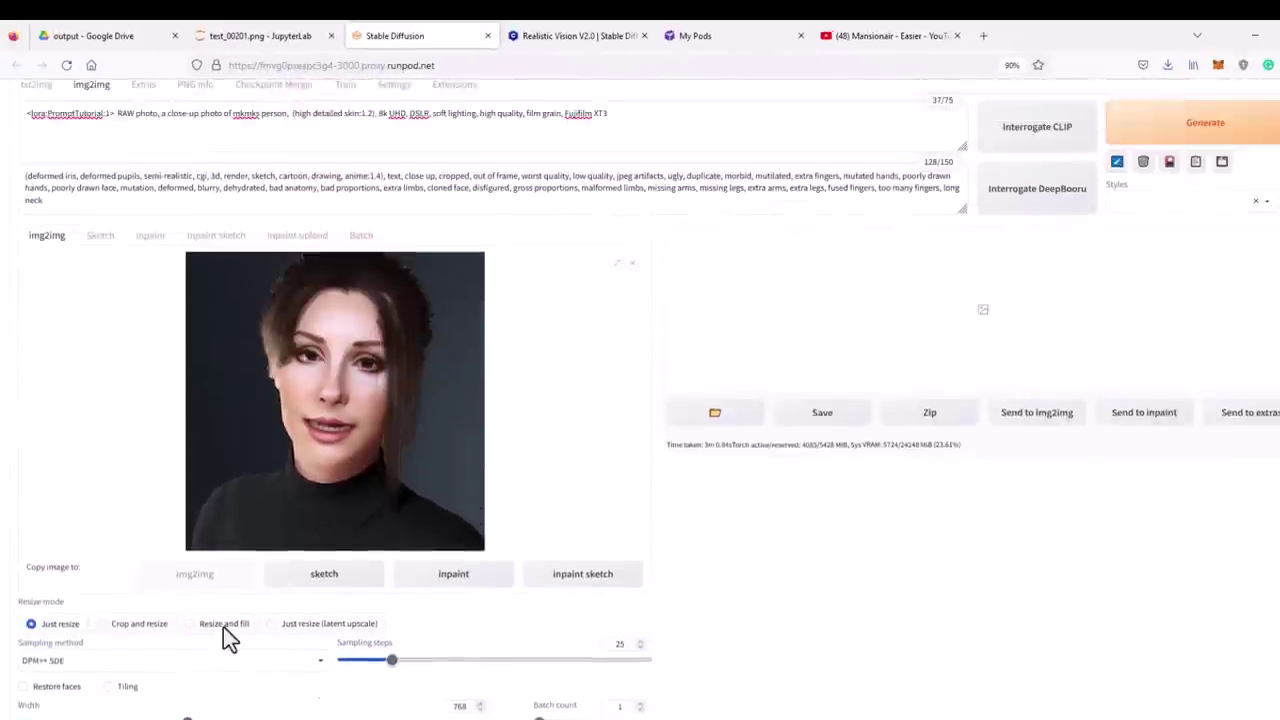
Step: Generate a realistic test portrait, then switch to Batch with /workspace/output2 into /workspace/render
scroll(223, 627, up, 1)
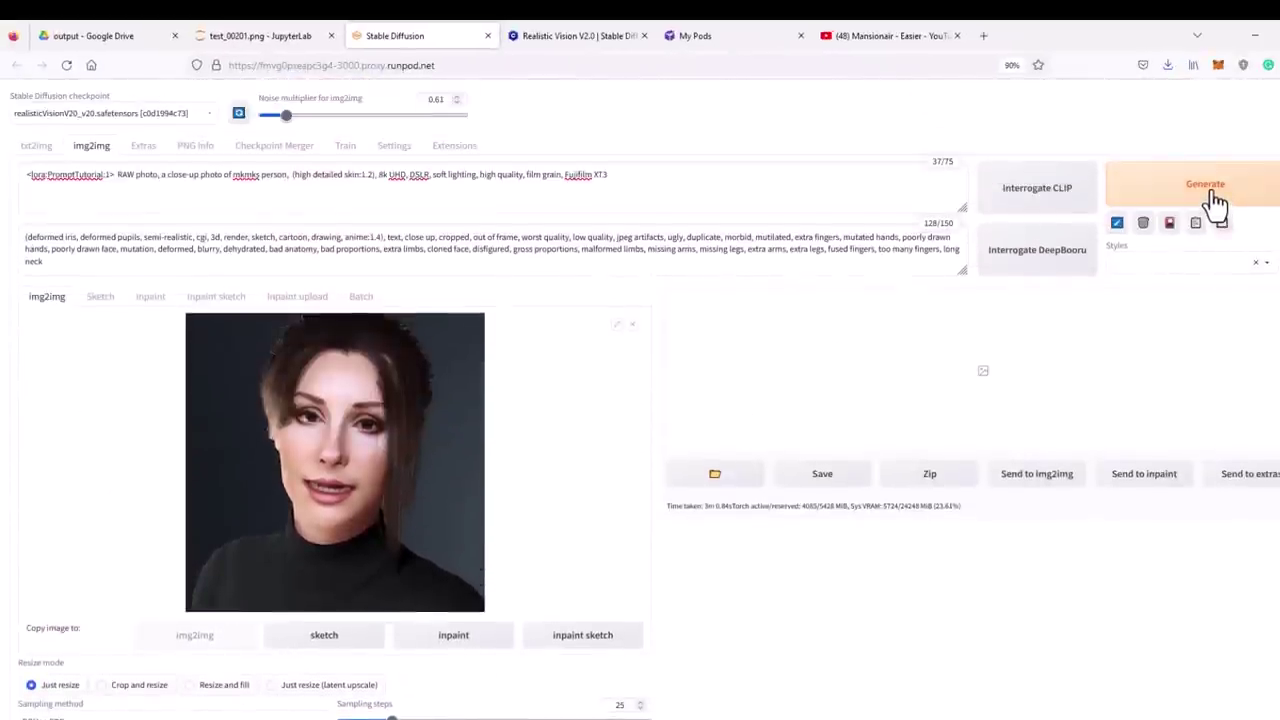
click(1212, 193)
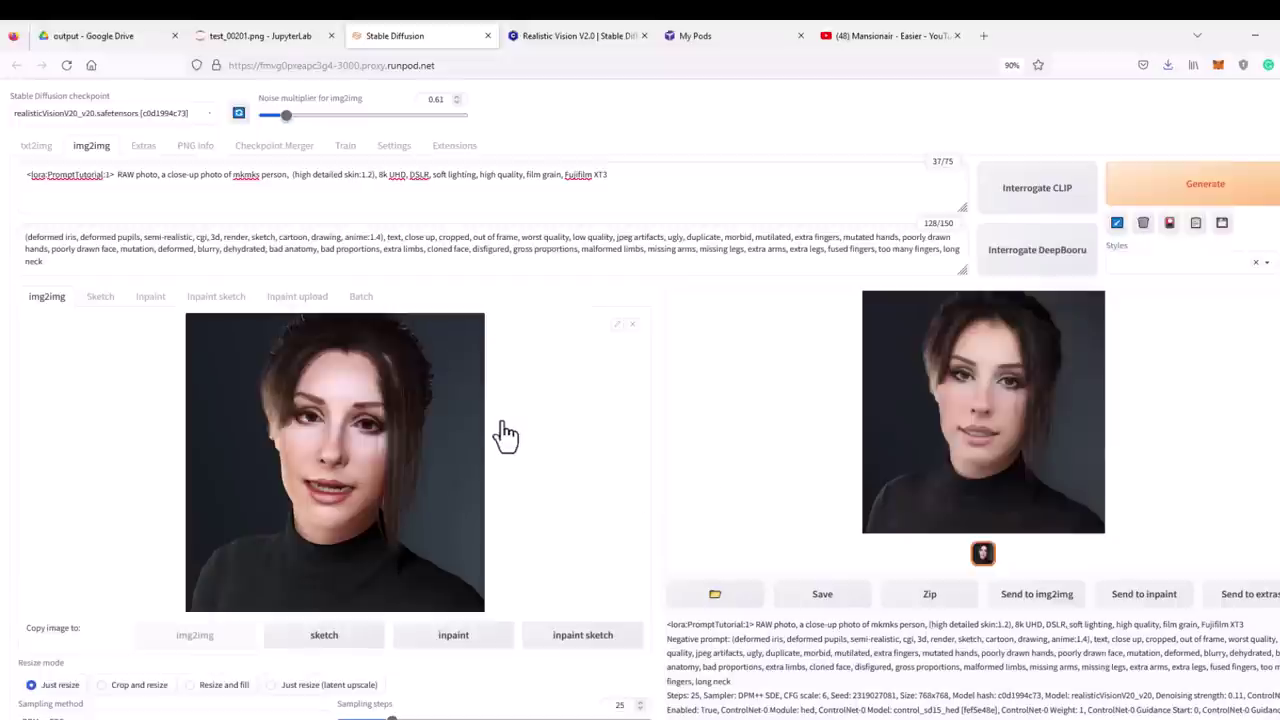
click(362, 300)
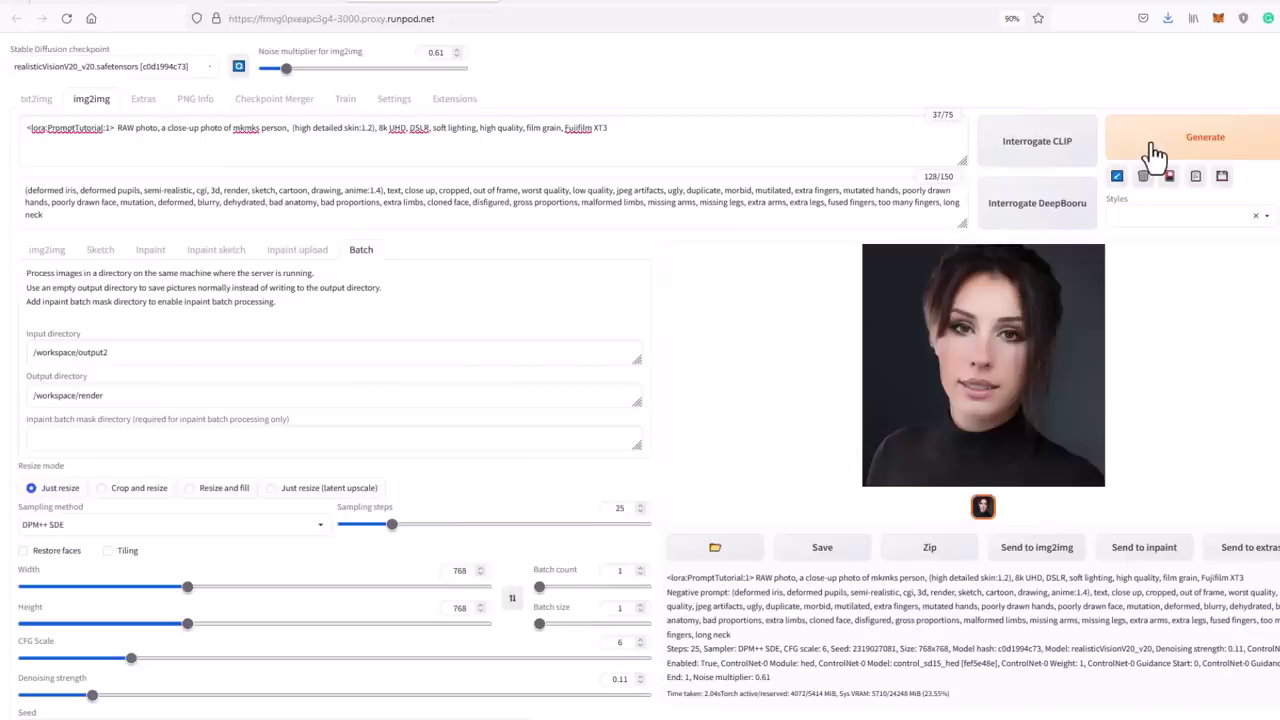
Step: Choose a different Stable Diffusion checkpoint on img2img and regenerate the face frame
click(47, 250)
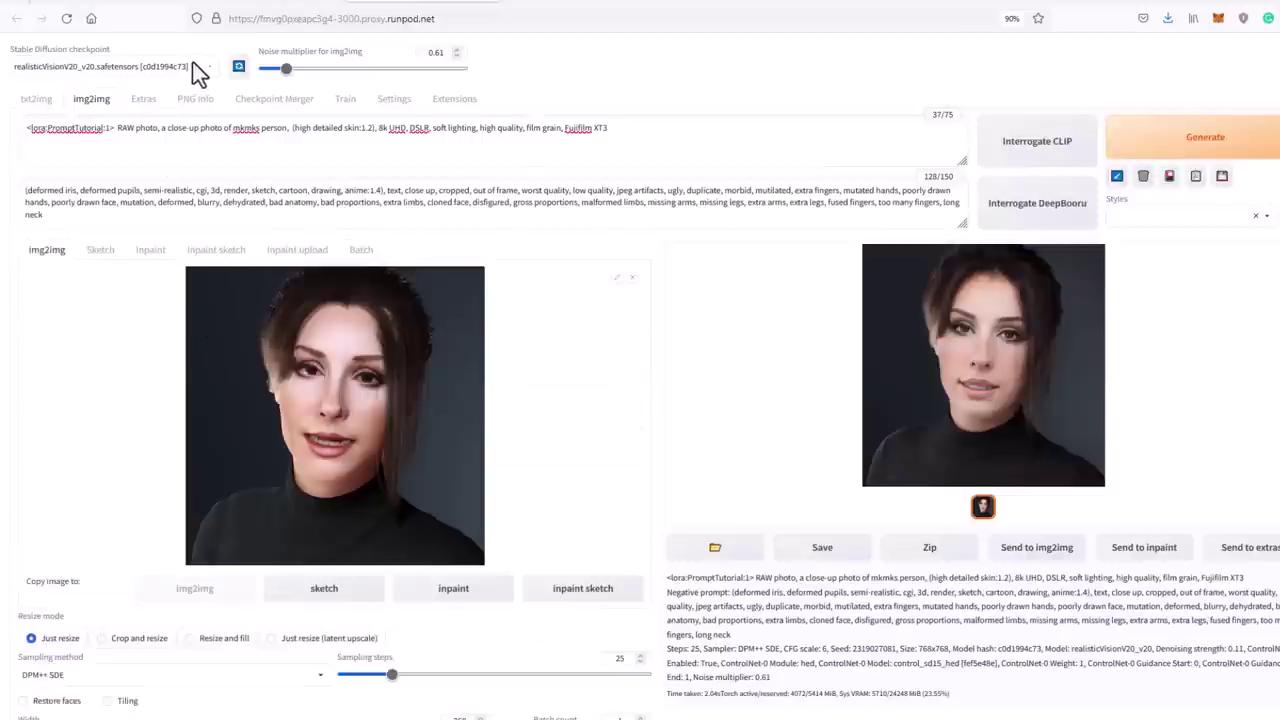
click(198, 72)
click(95, 130)
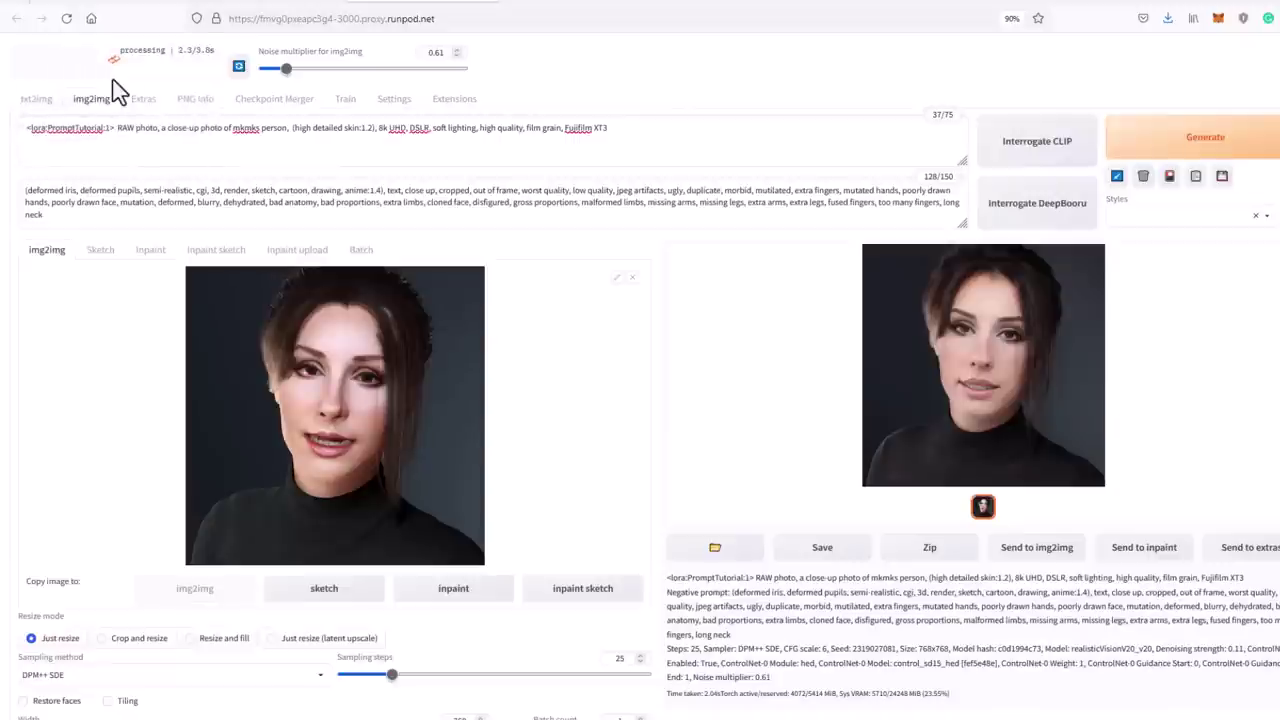
click(1218, 150)
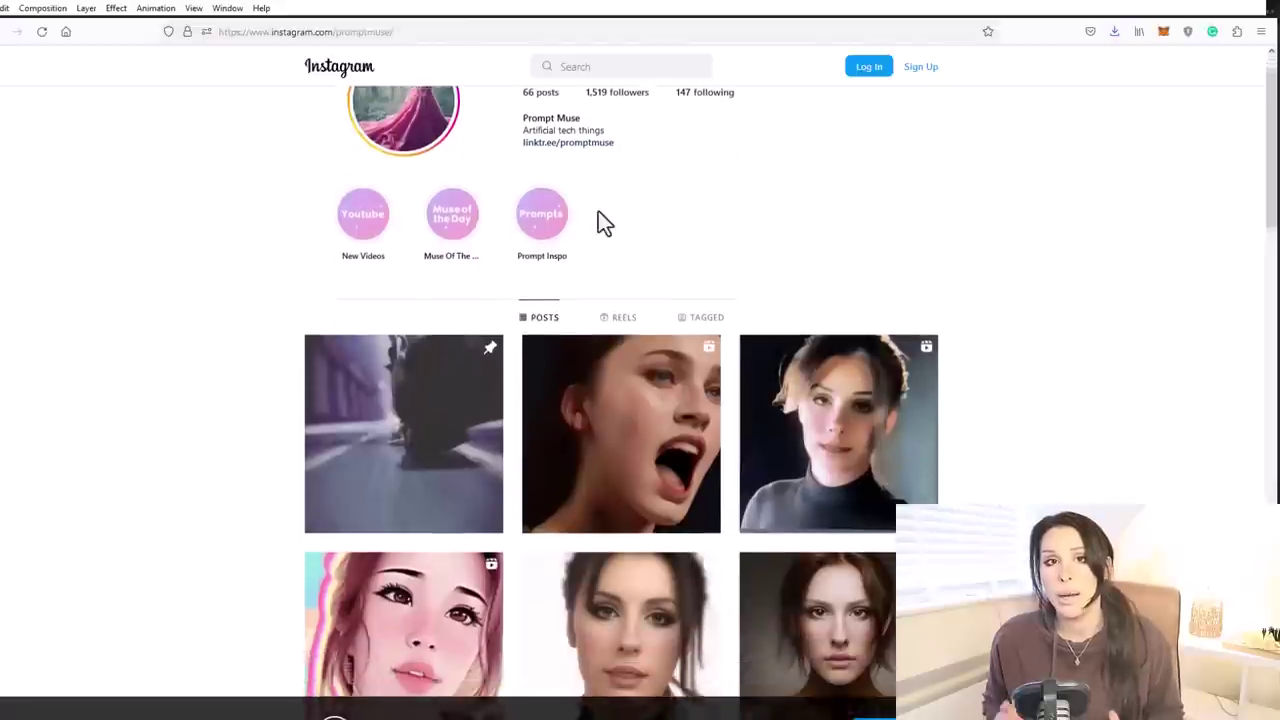
Step: Scroll down the Instagram profile grid of AI portrait posts
scroll(598, 211, down, 3)
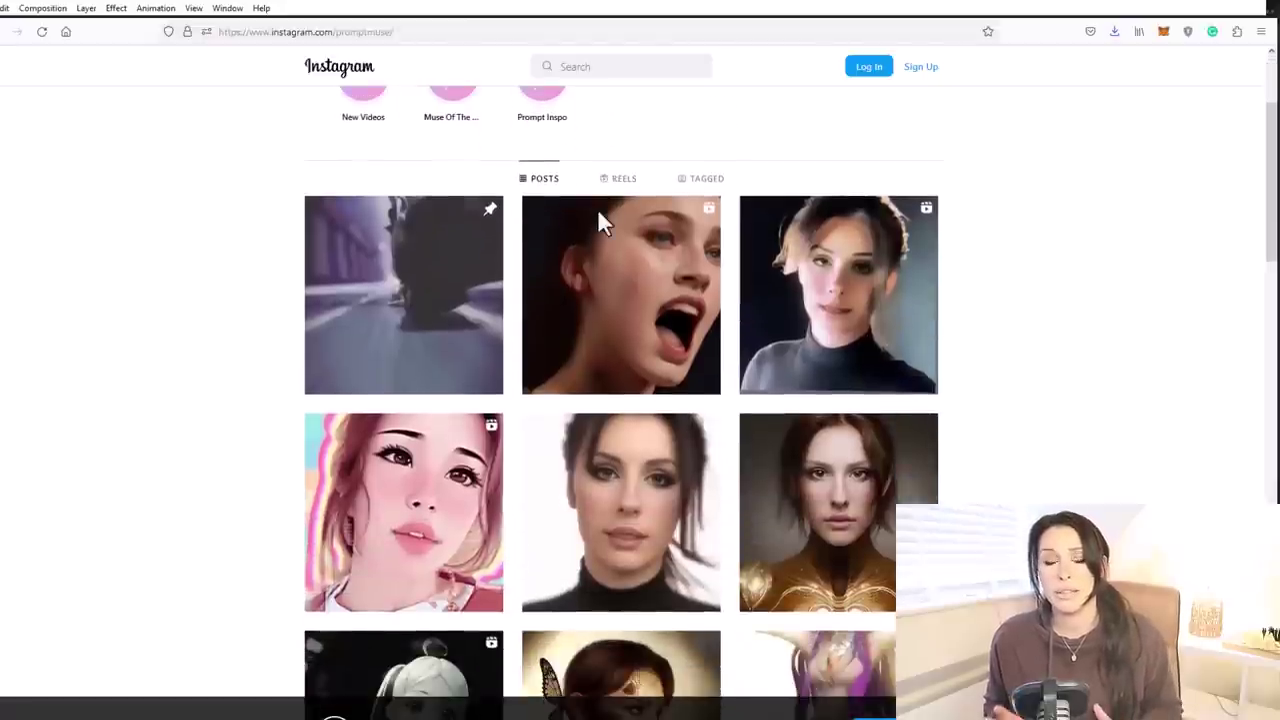